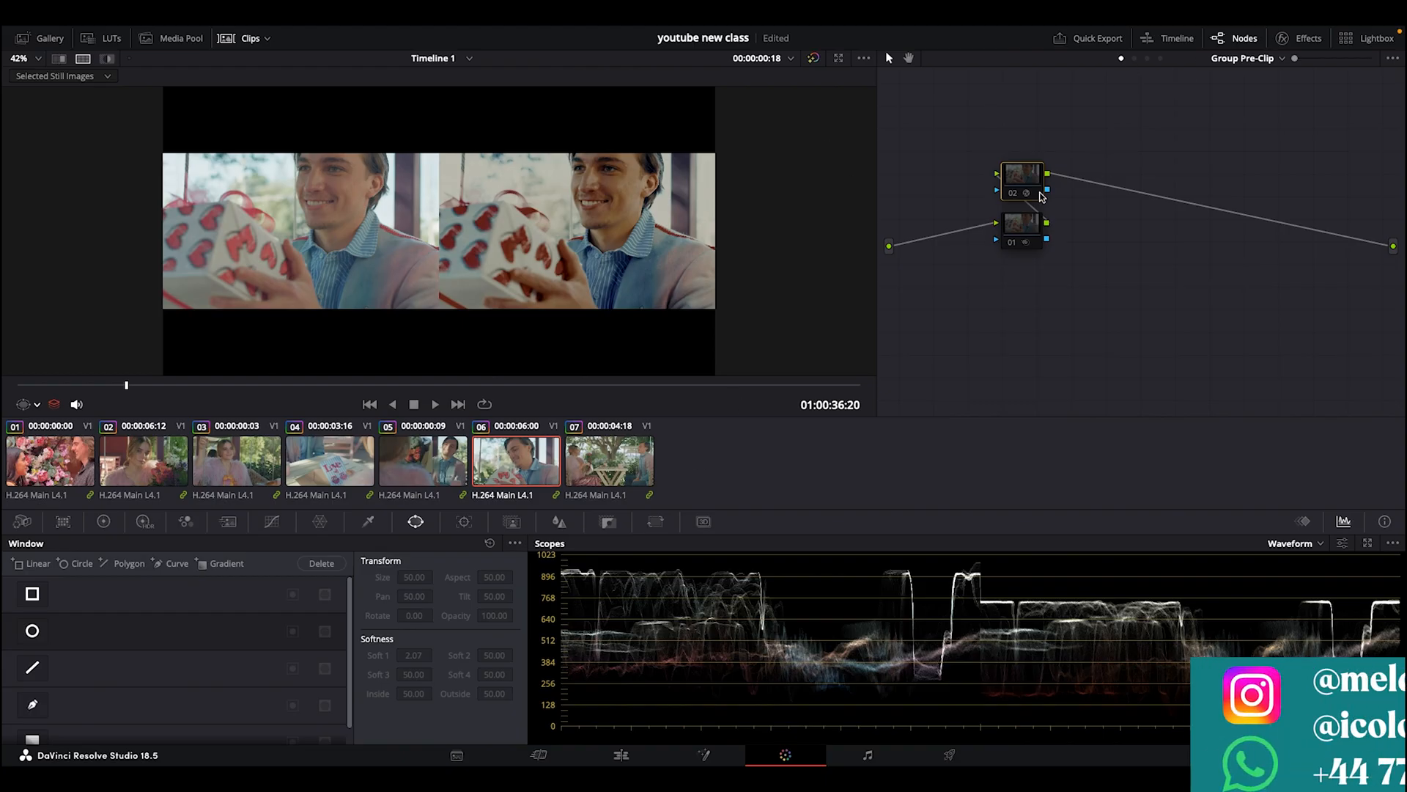
- Enable node 02 in the group pre-clip graph and review its Color Space Transform settings and the full-screen comparison
left_click(1012, 193)
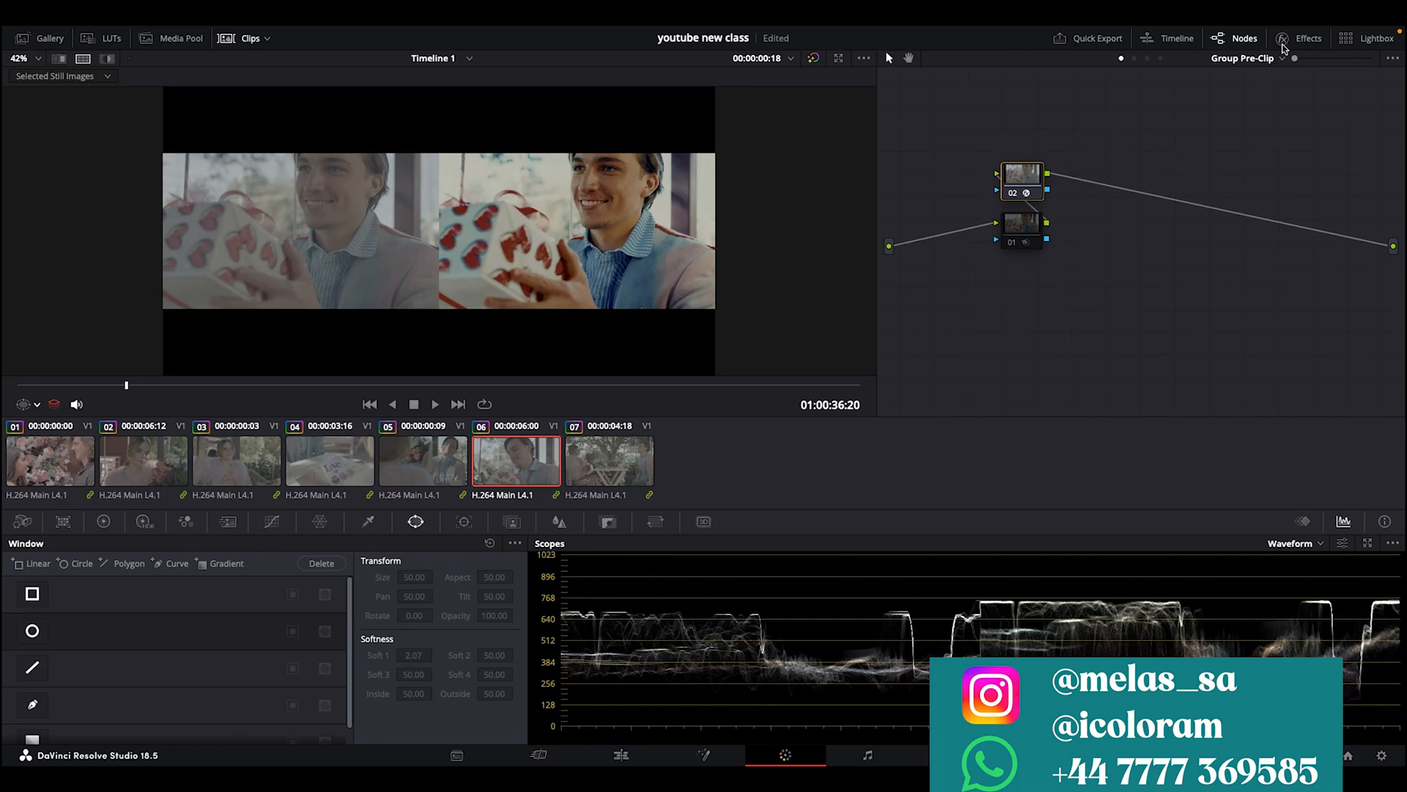
left_click(1284, 41)
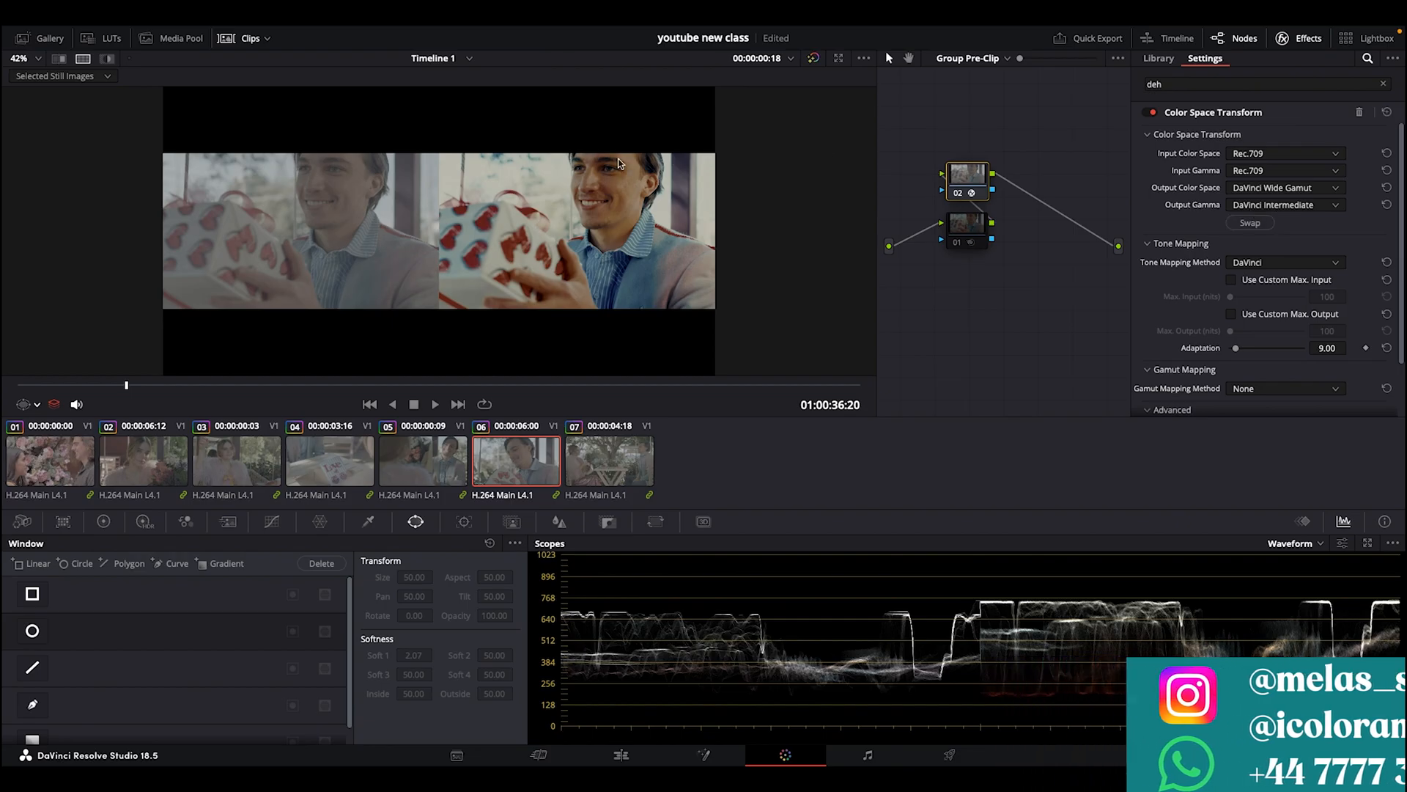
key("ctrl+f")
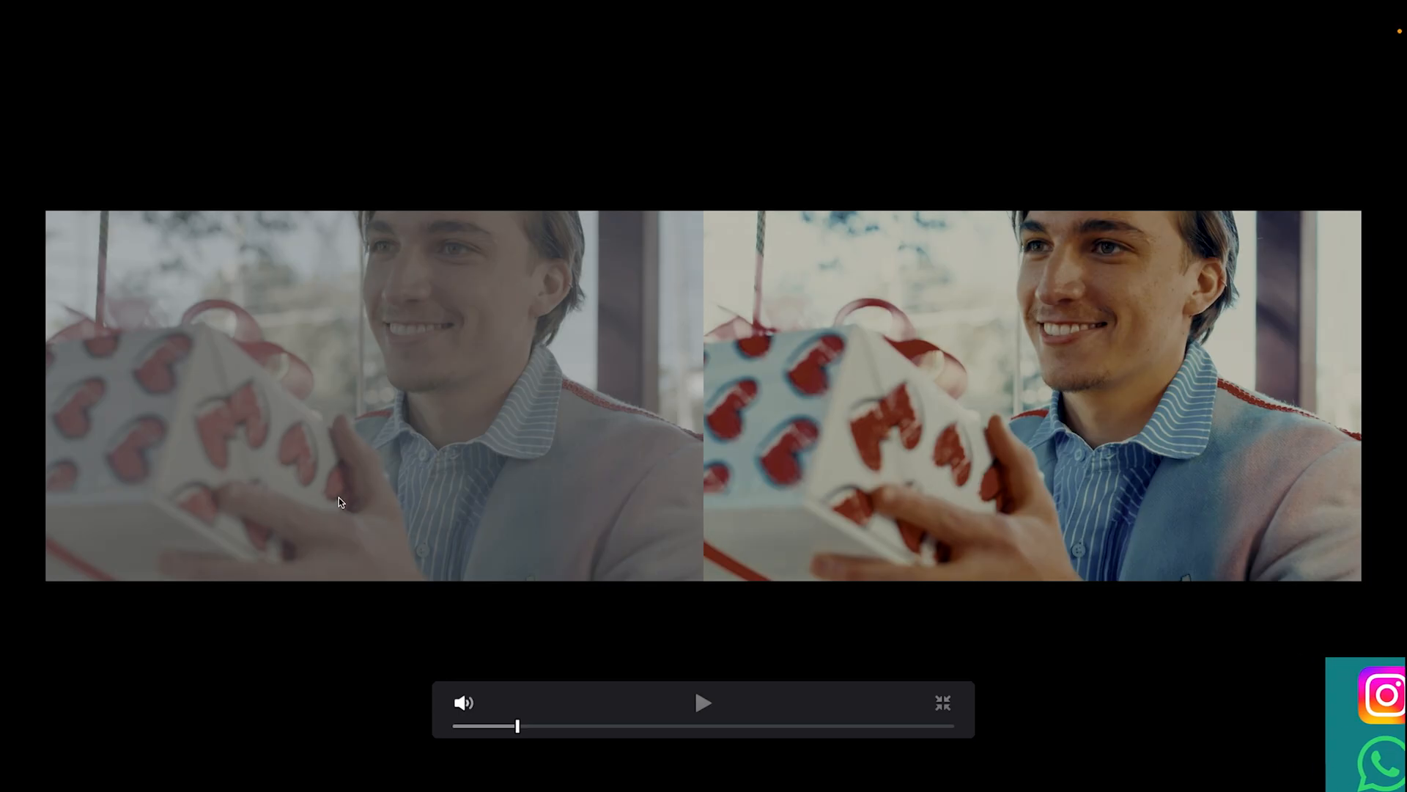
key("Escape")
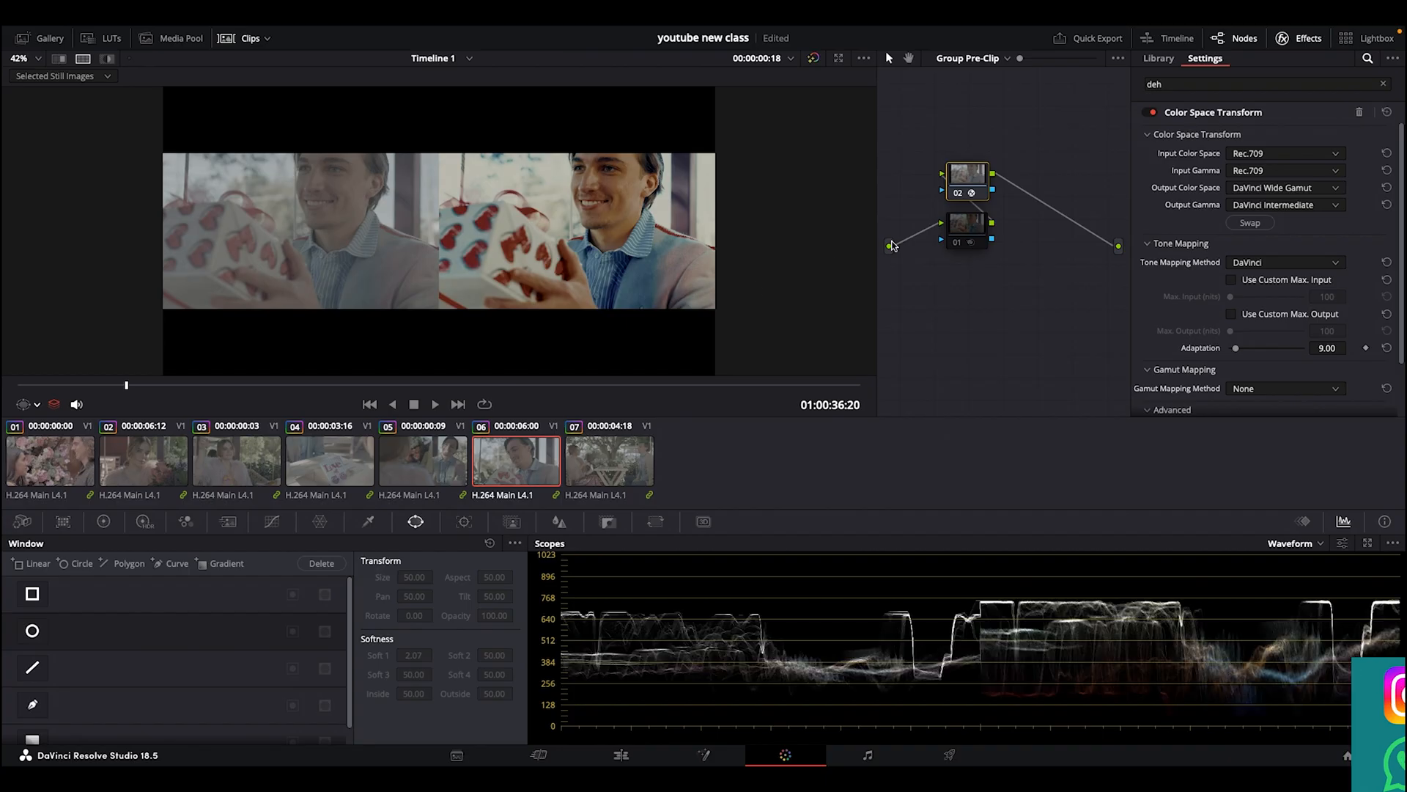
left_click(1295, 42)
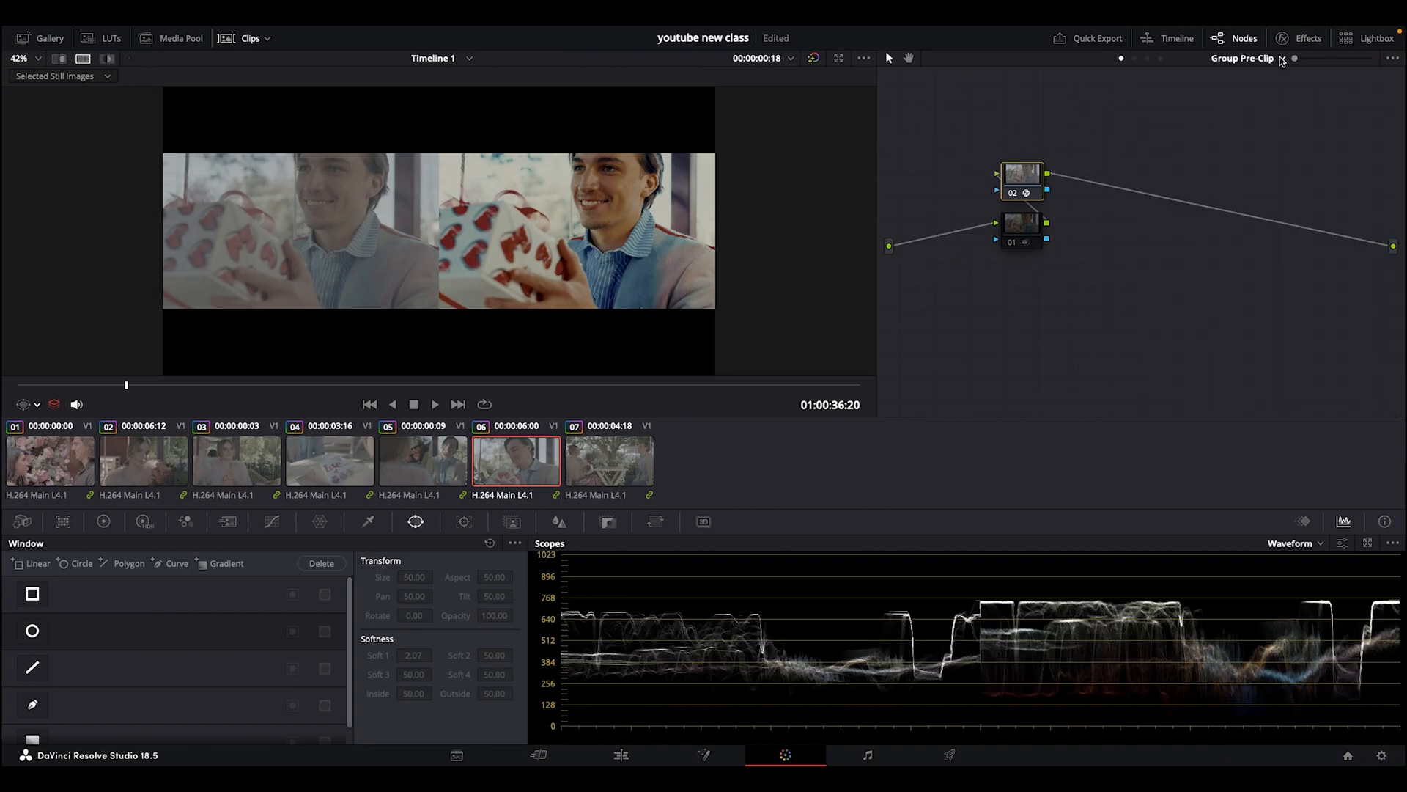
- Switch to the clip-level node graph and show a single viewer image instead of the split screen, with a wider node area
left_click(1134, 58)
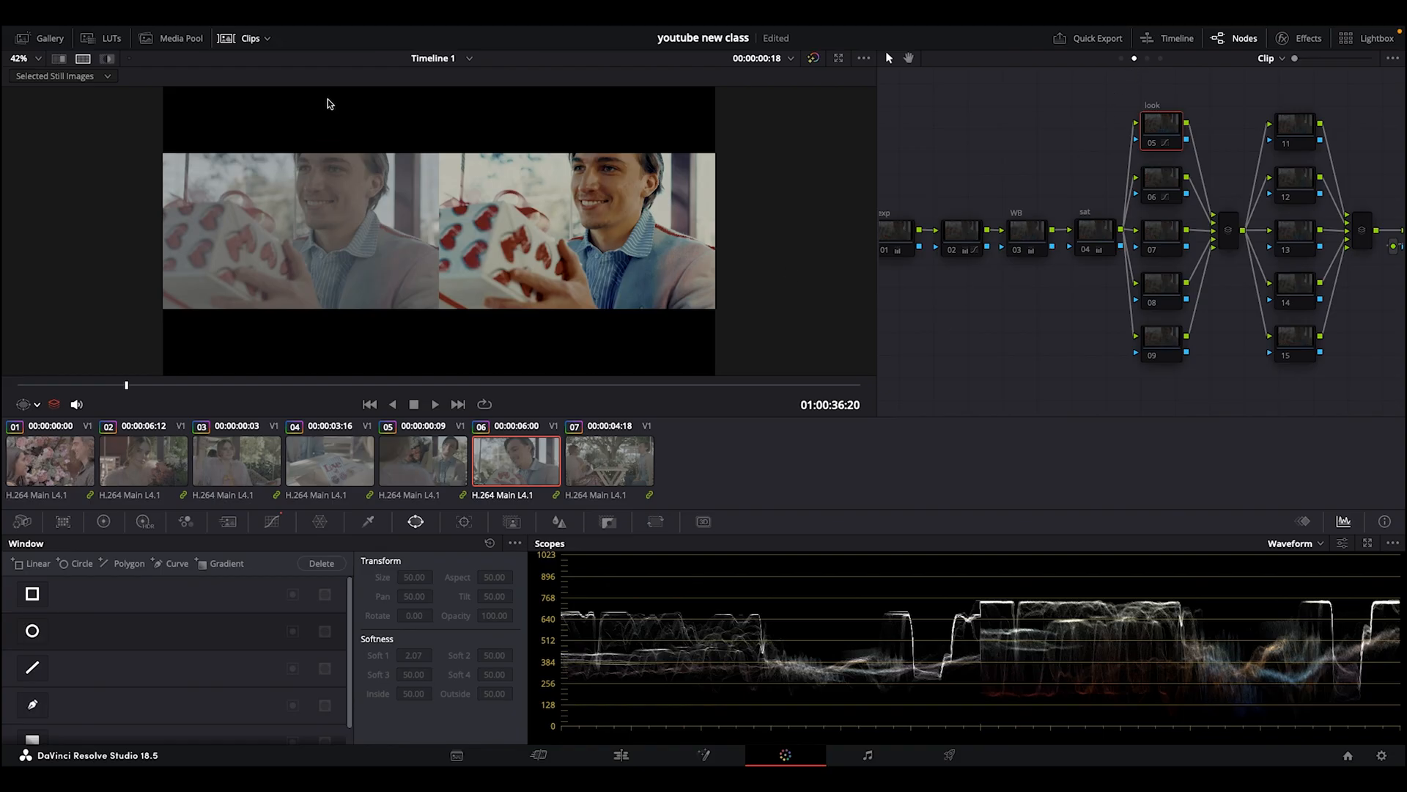
left_click(228, 44)
scroll(268, 161, "up", 4)
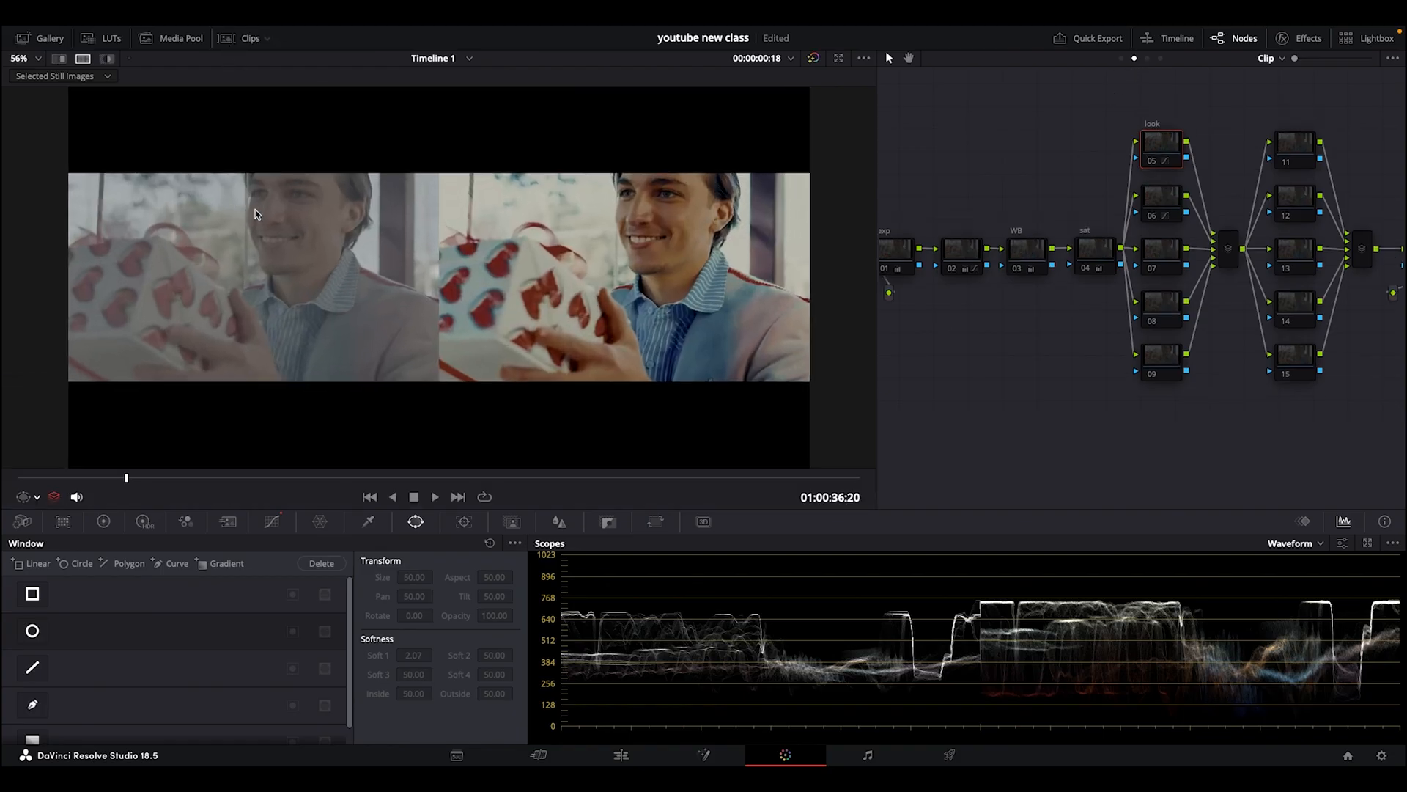
scroll(255, 213, "down", 1)
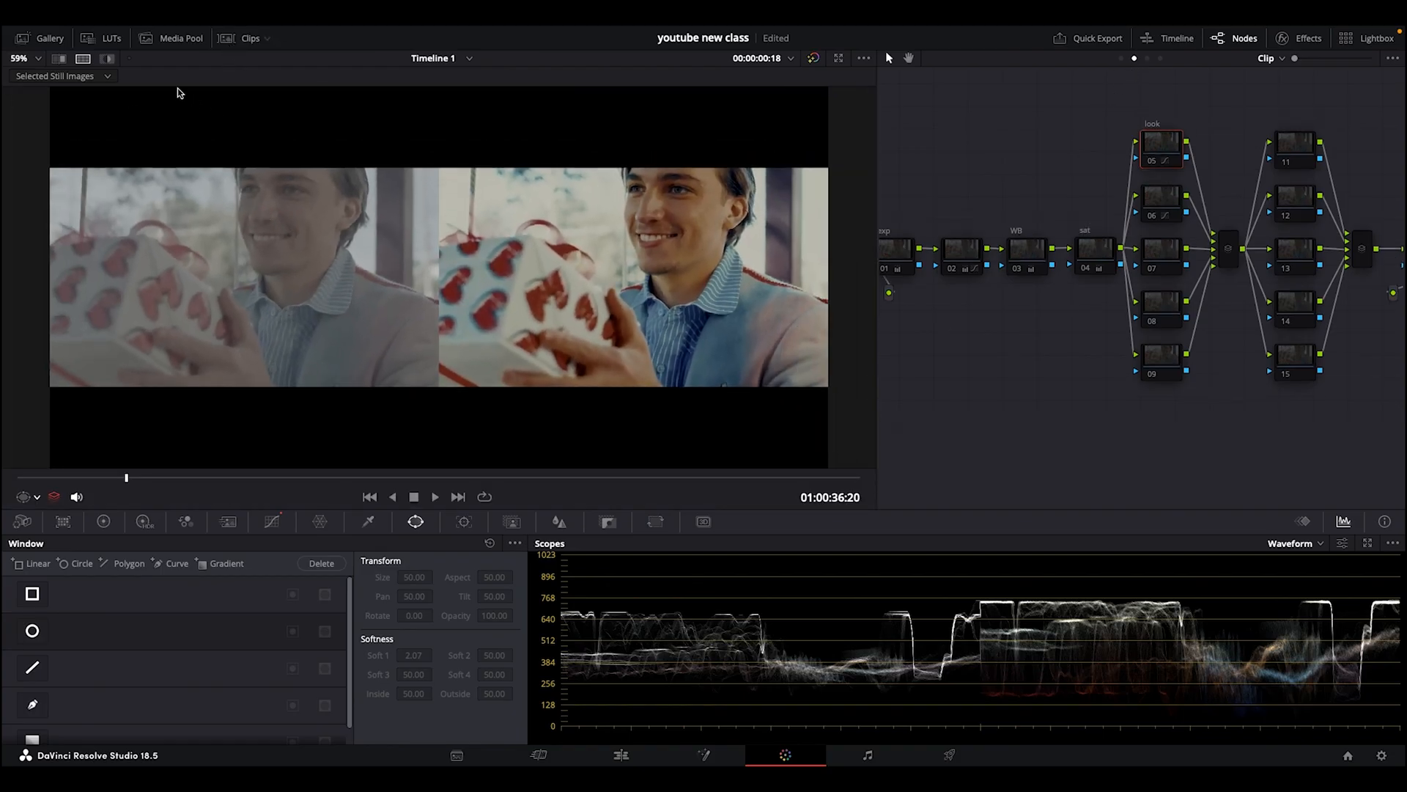
left_click(106, 59)
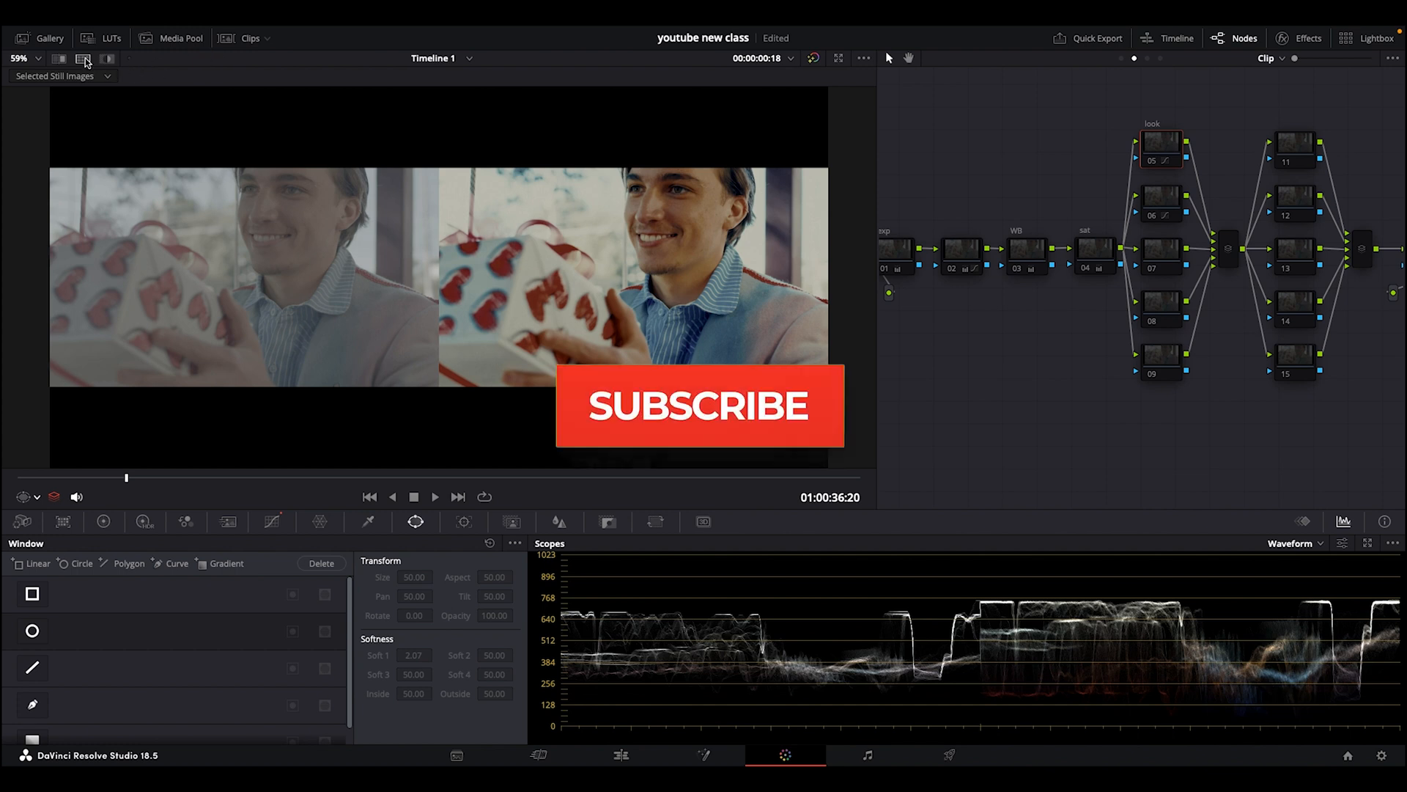
left_click_drag(881, 339, 674, 372)
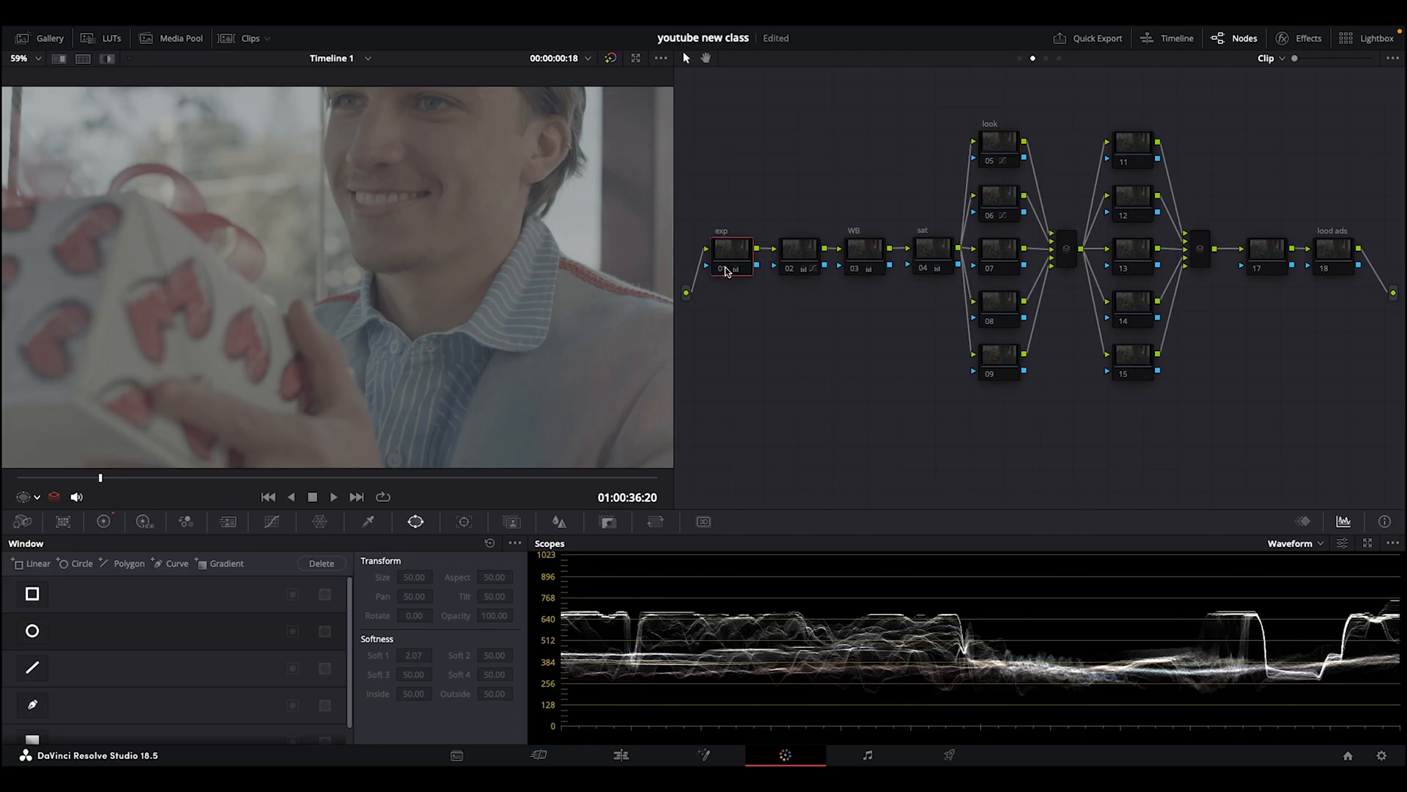
- Enable node 02 on clips 06 and 07, bringing back the clip thumbnails
left_click(789, 269)
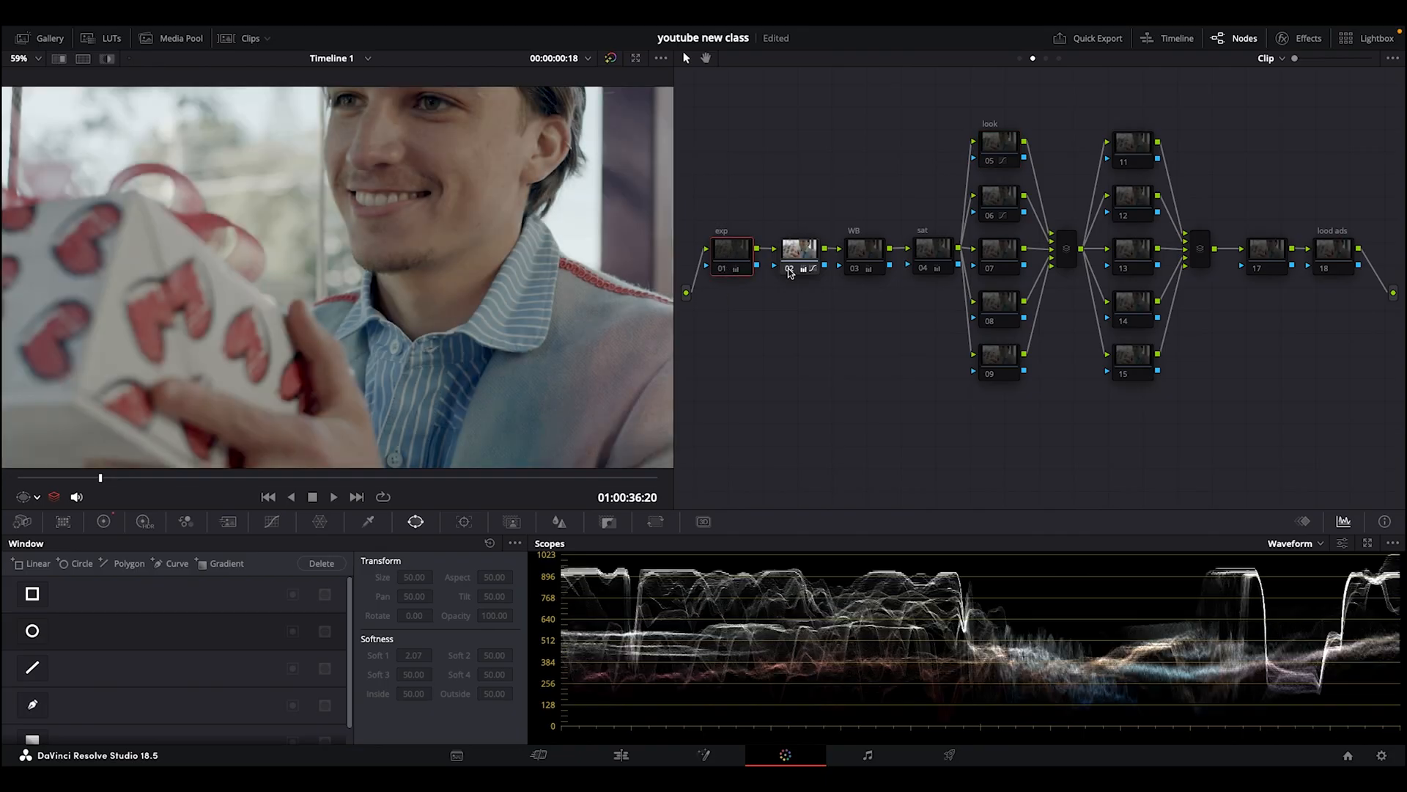
scroll(535, 381, "down", 3)
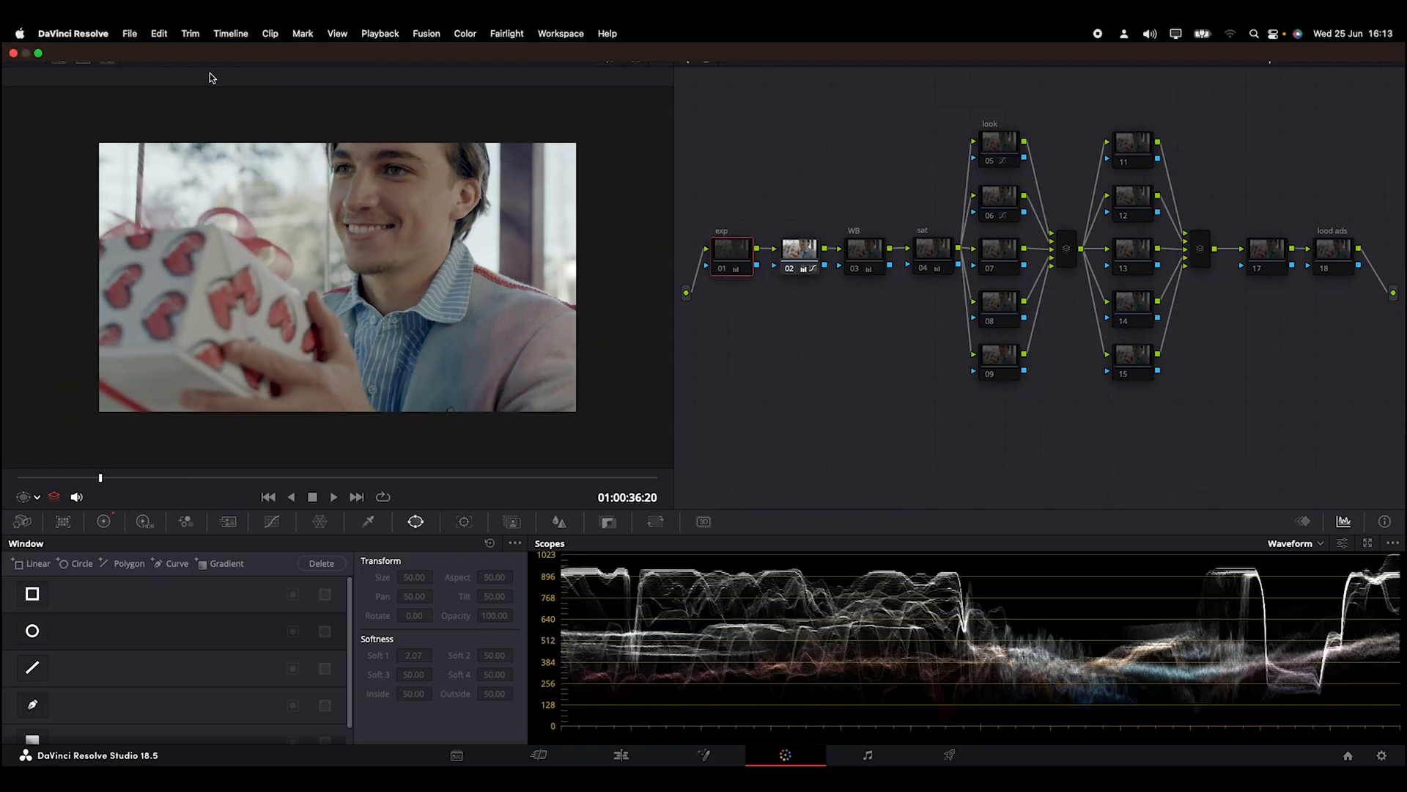
left_click(246, 38)
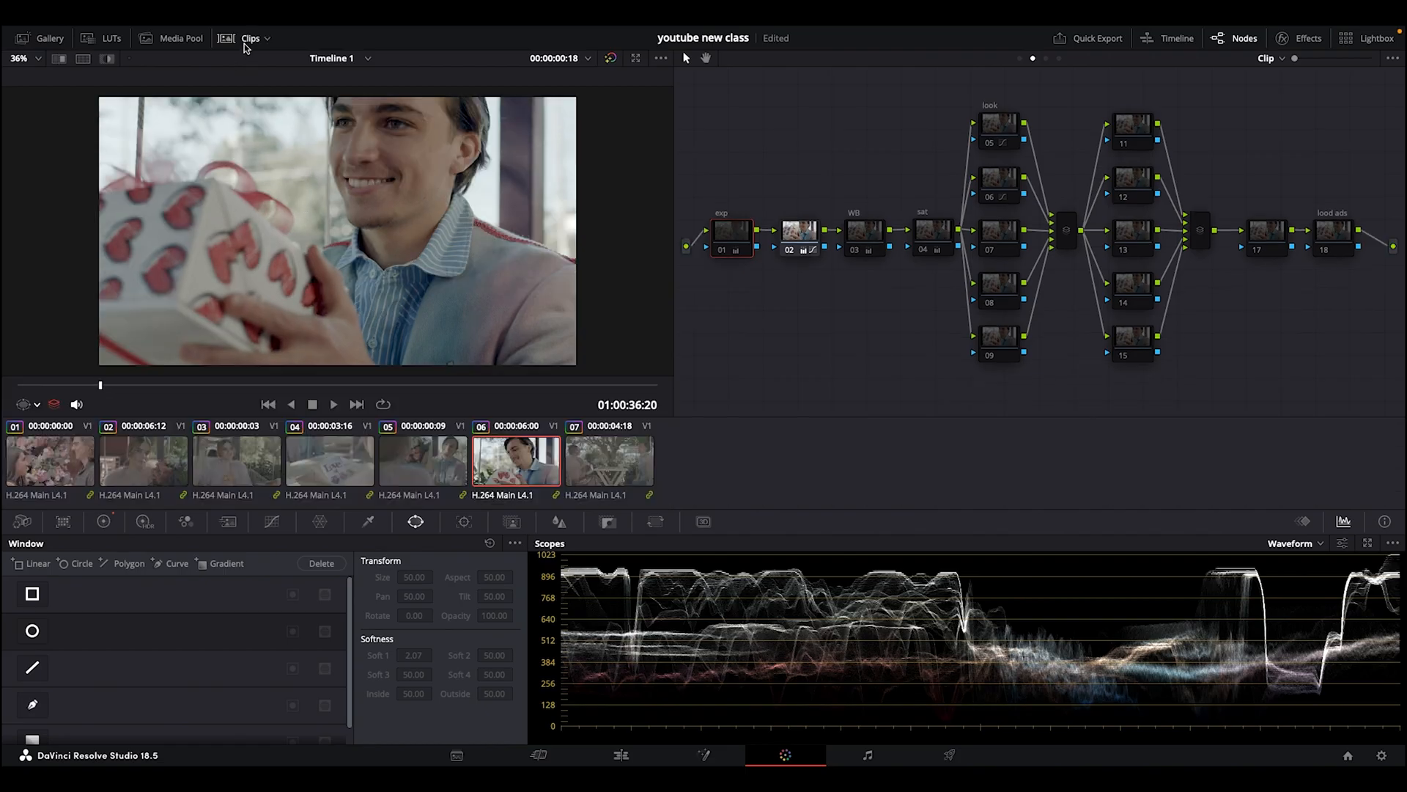
left_click(620, 450)
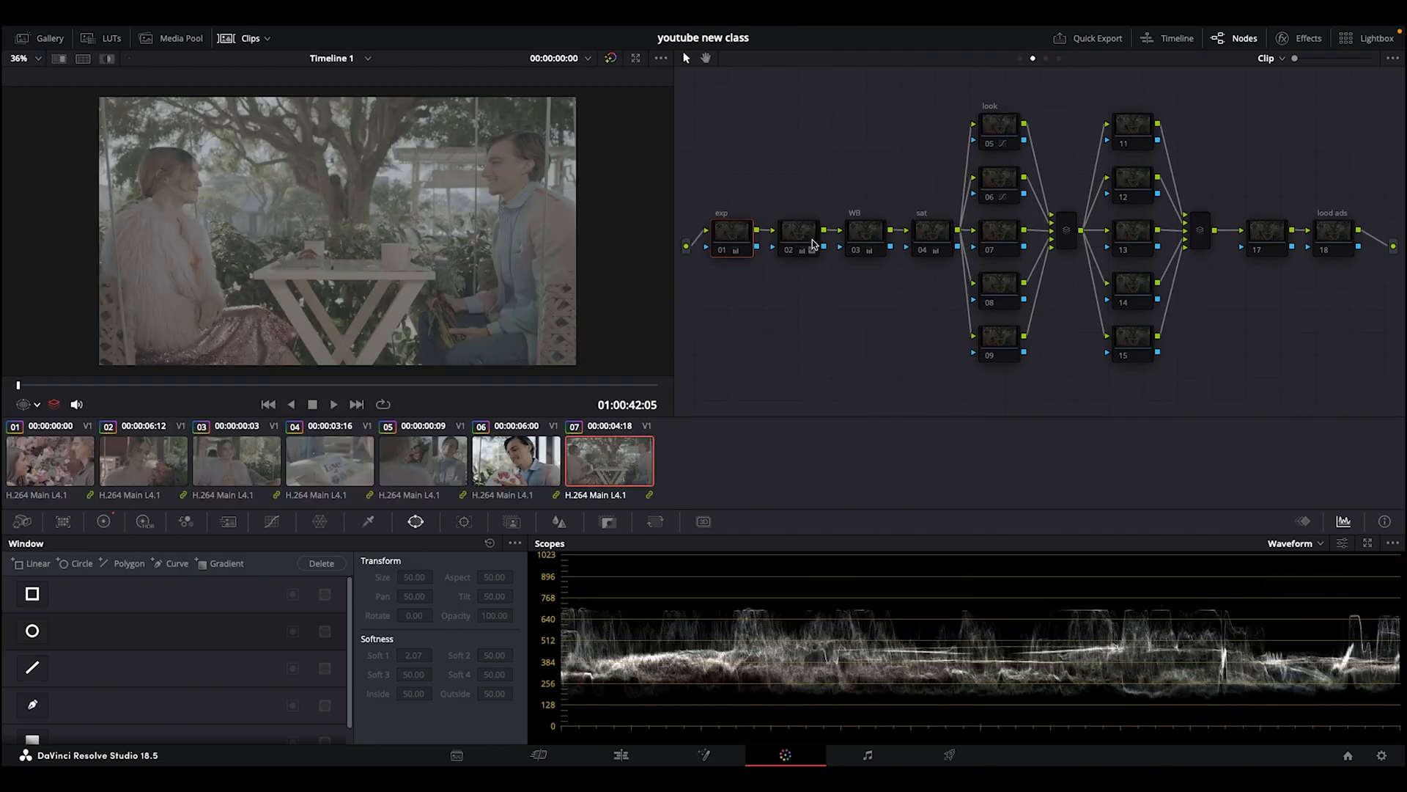
left_click(788, 251)
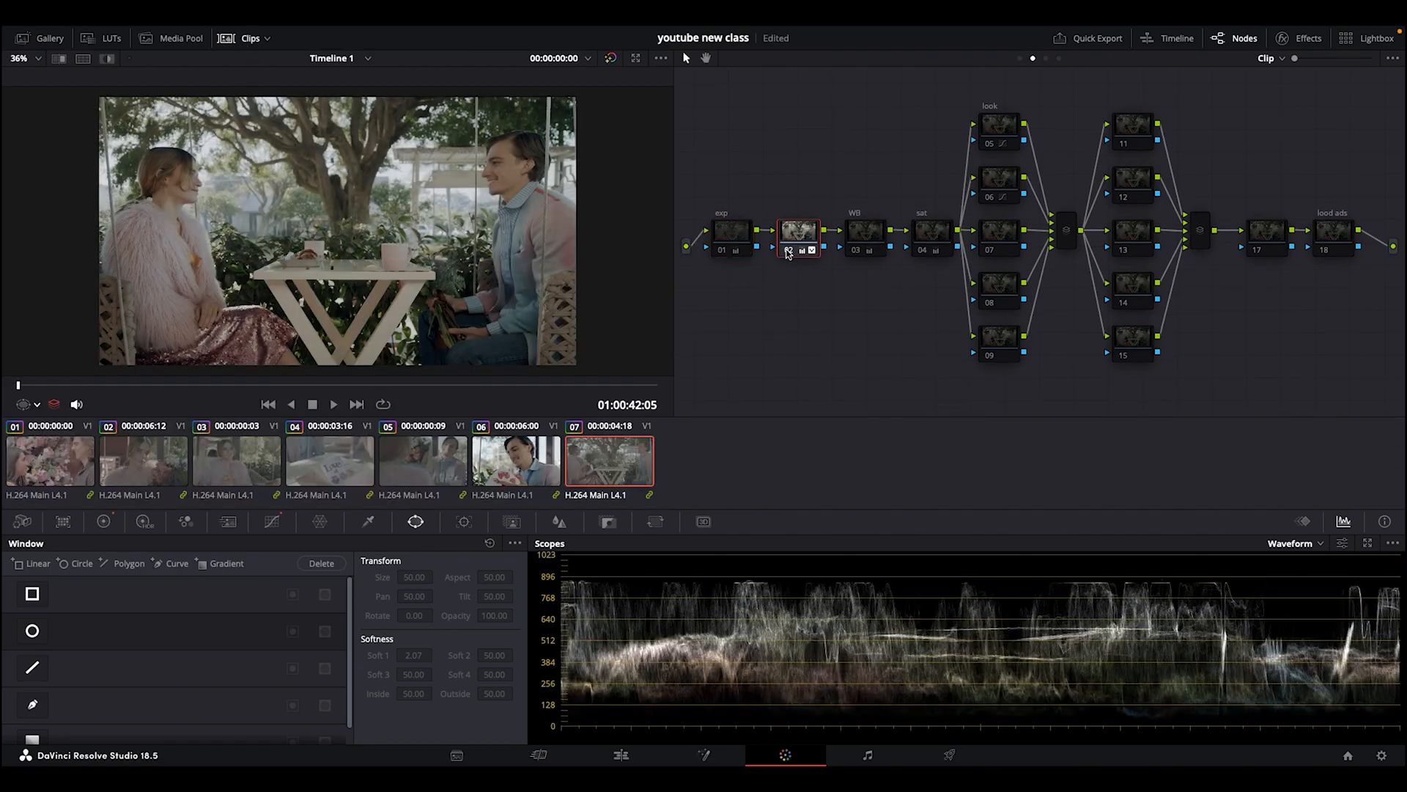
- Show the primaries color wheels for the grade and enable node 02 on clip 02
left_click(103, 520)
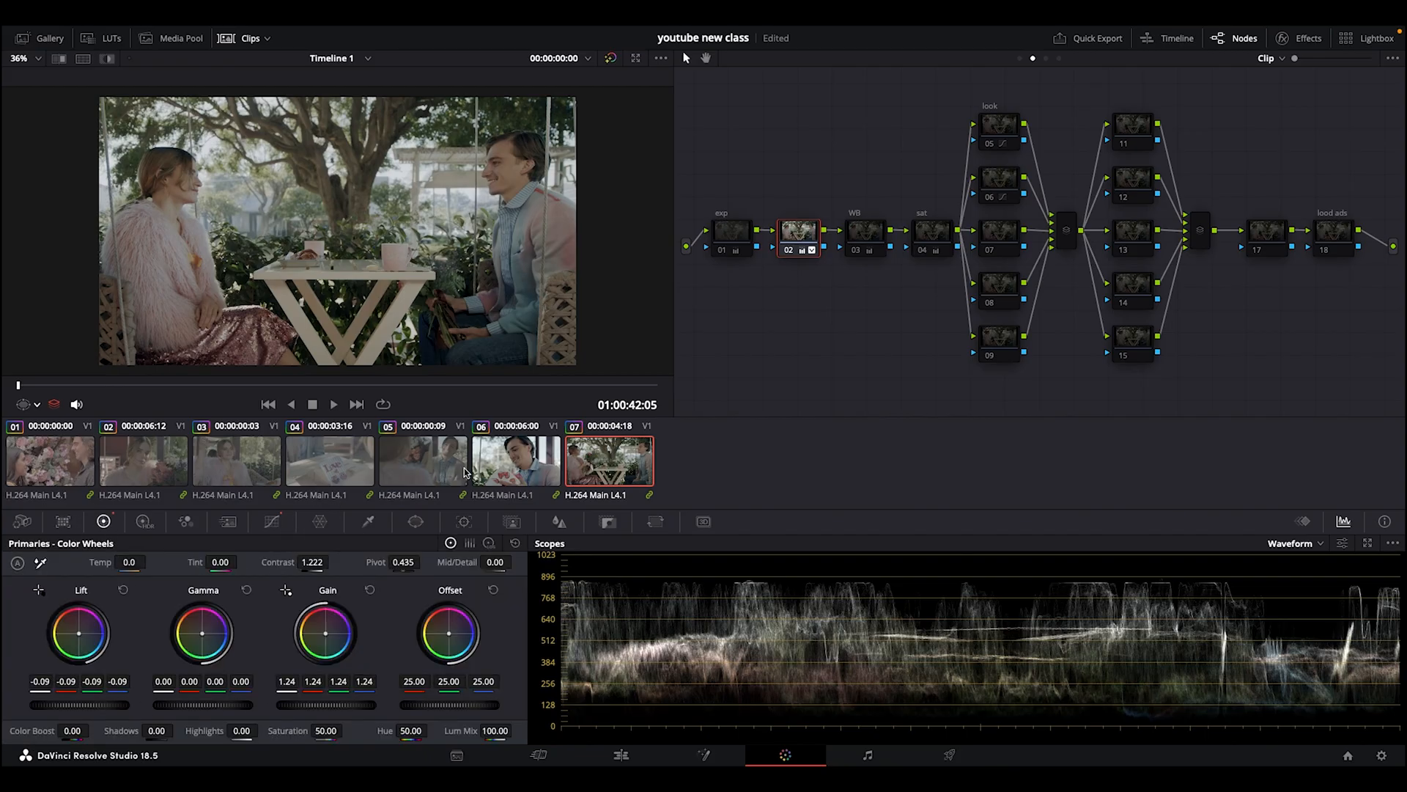
left_click(487, 469)
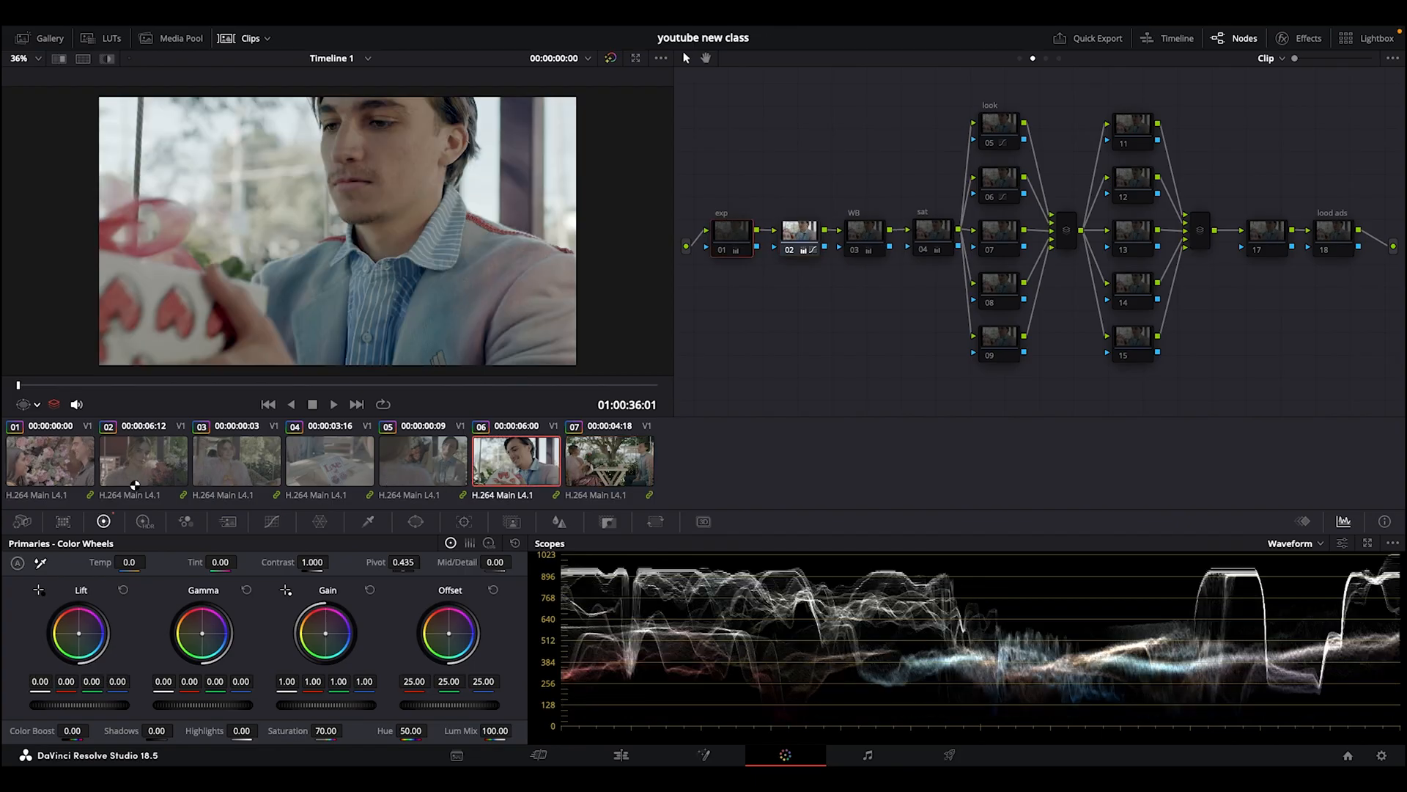
left_click(238, 477)
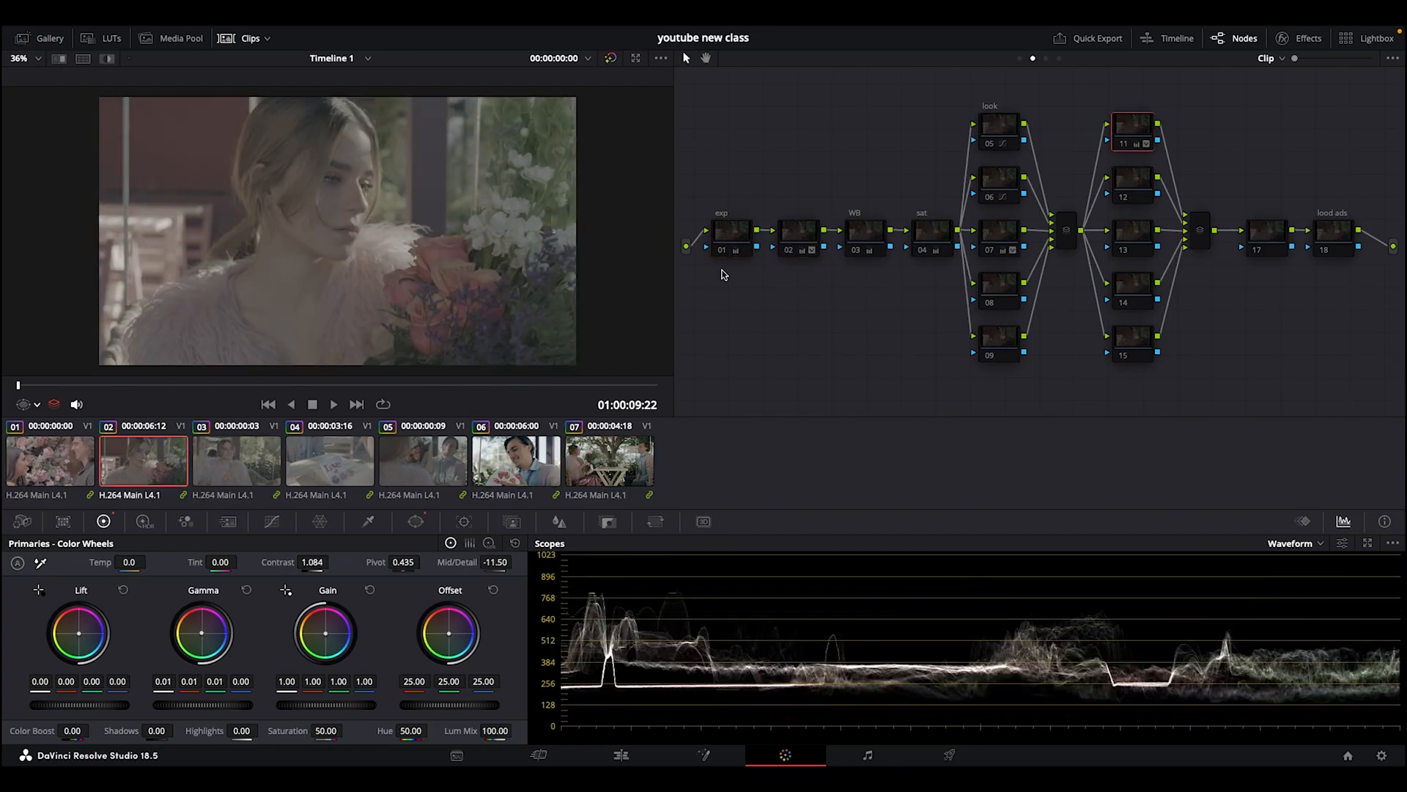
left_click(790, 251)
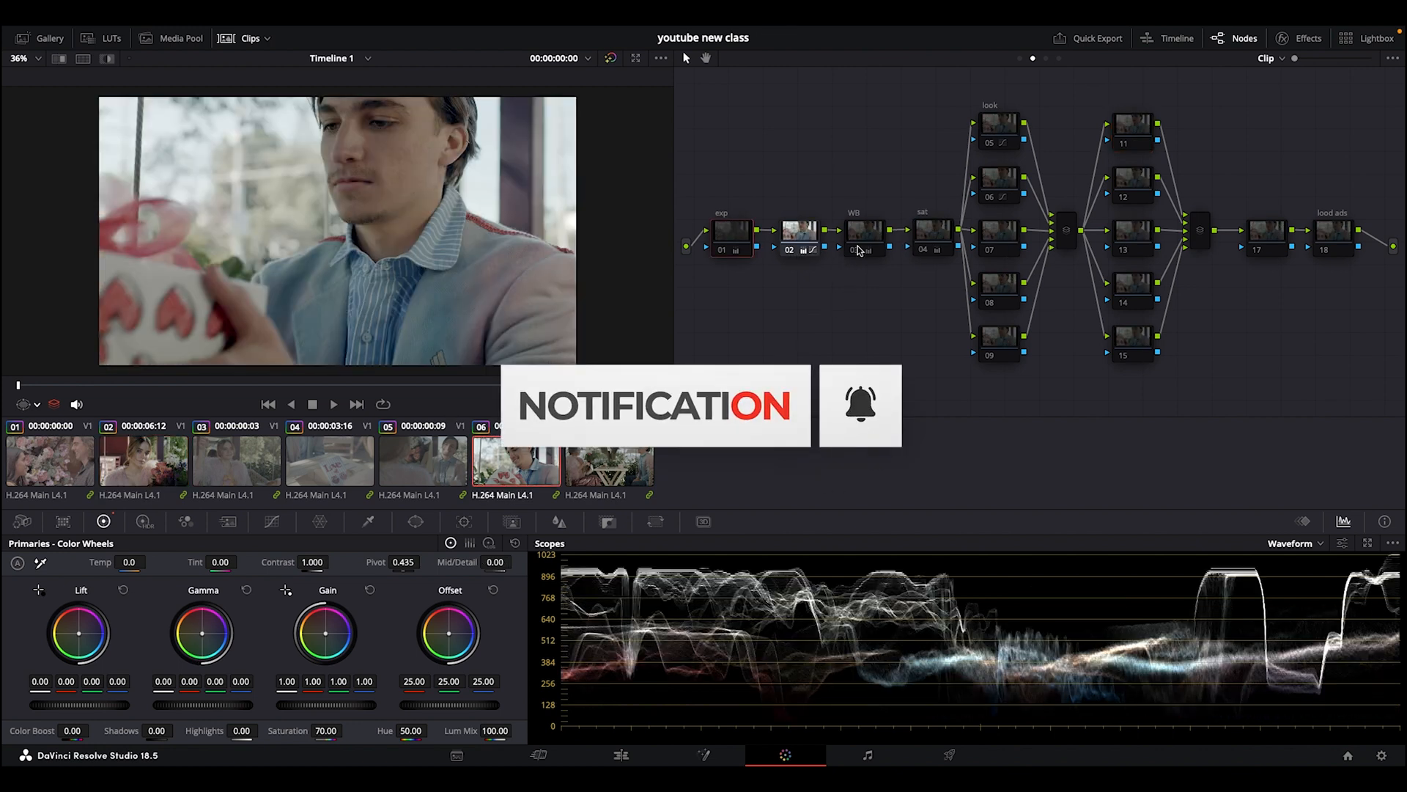
- Check the WB node's gamma option on clip 06 and enable the node
left_click(859, 250)
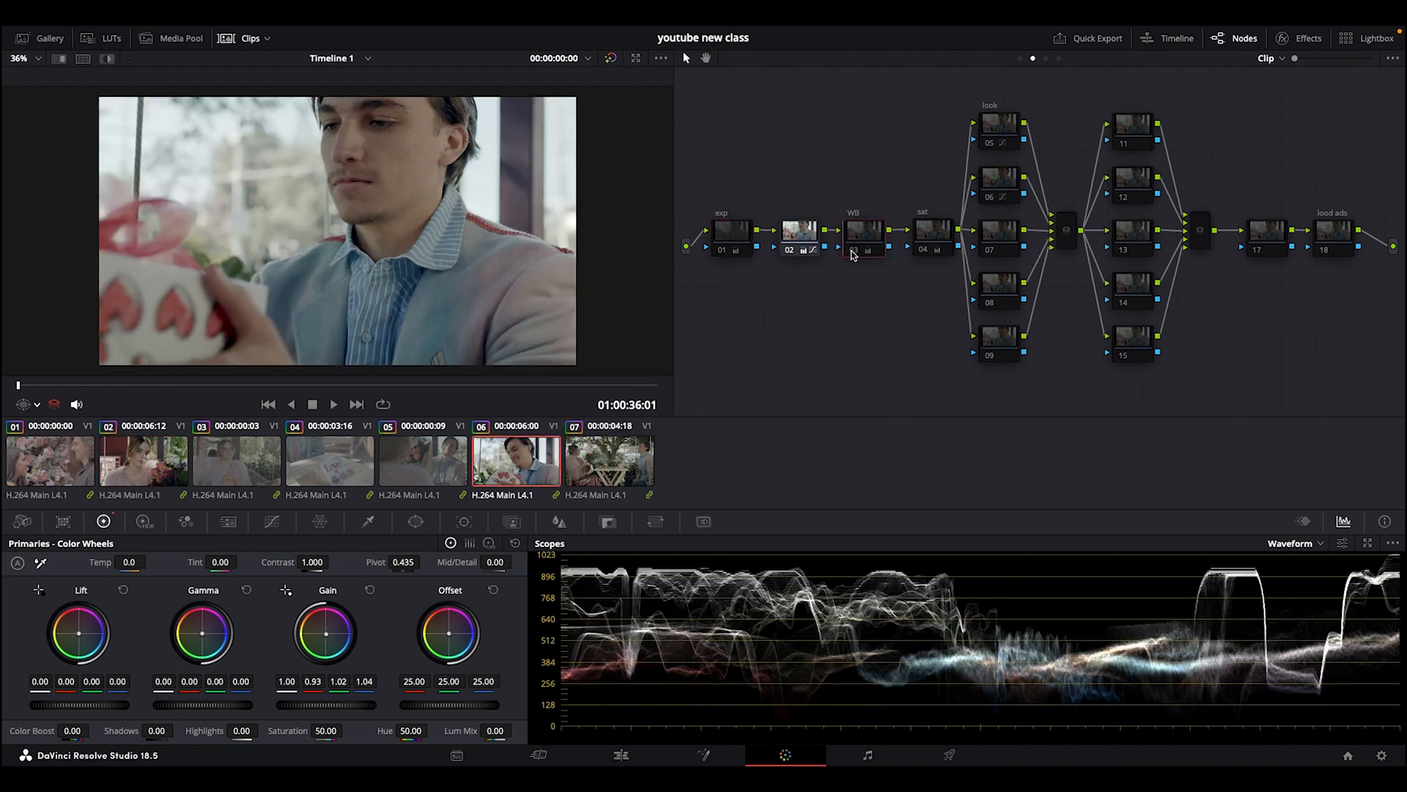
right_click(857, 250)
mouse_move(875, 428)
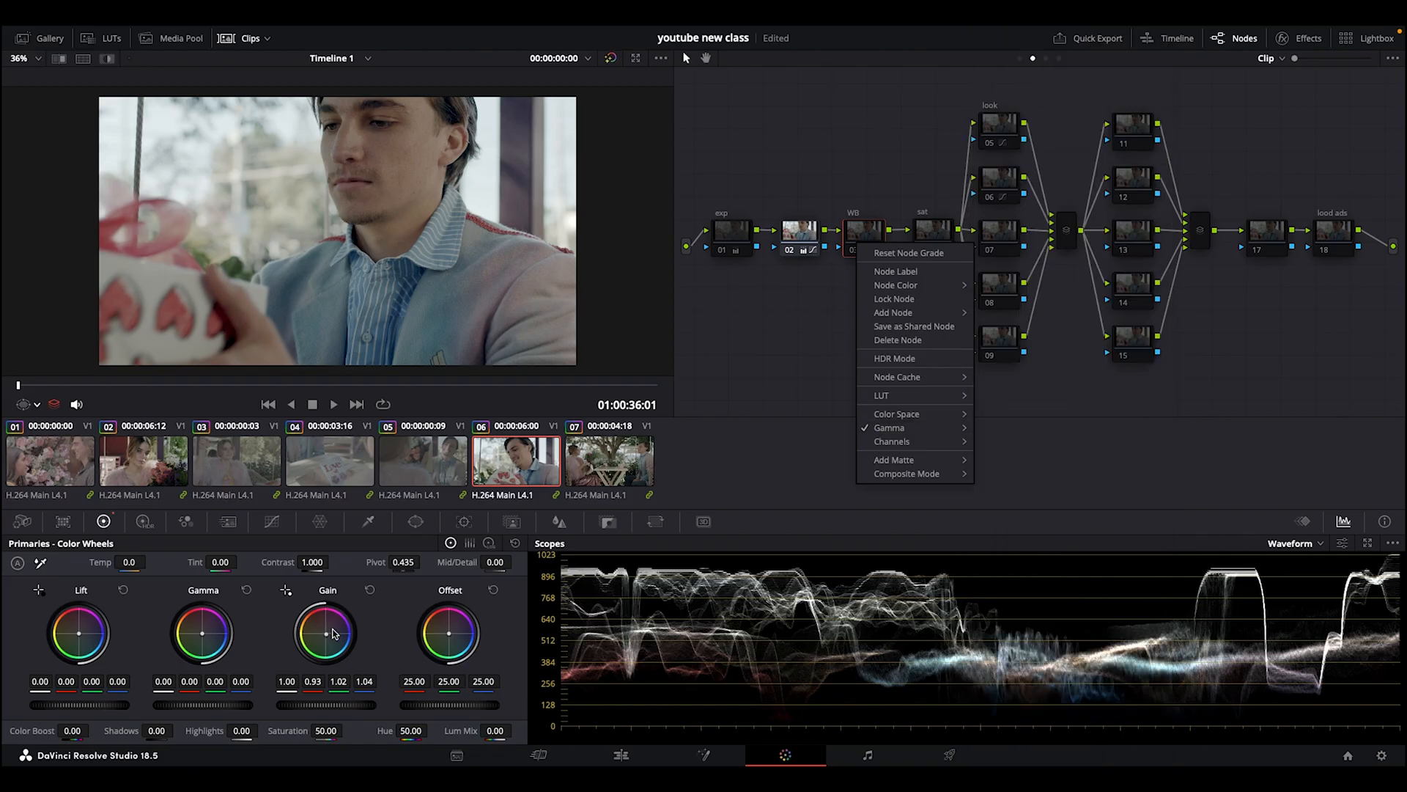
left_click(774, 324)
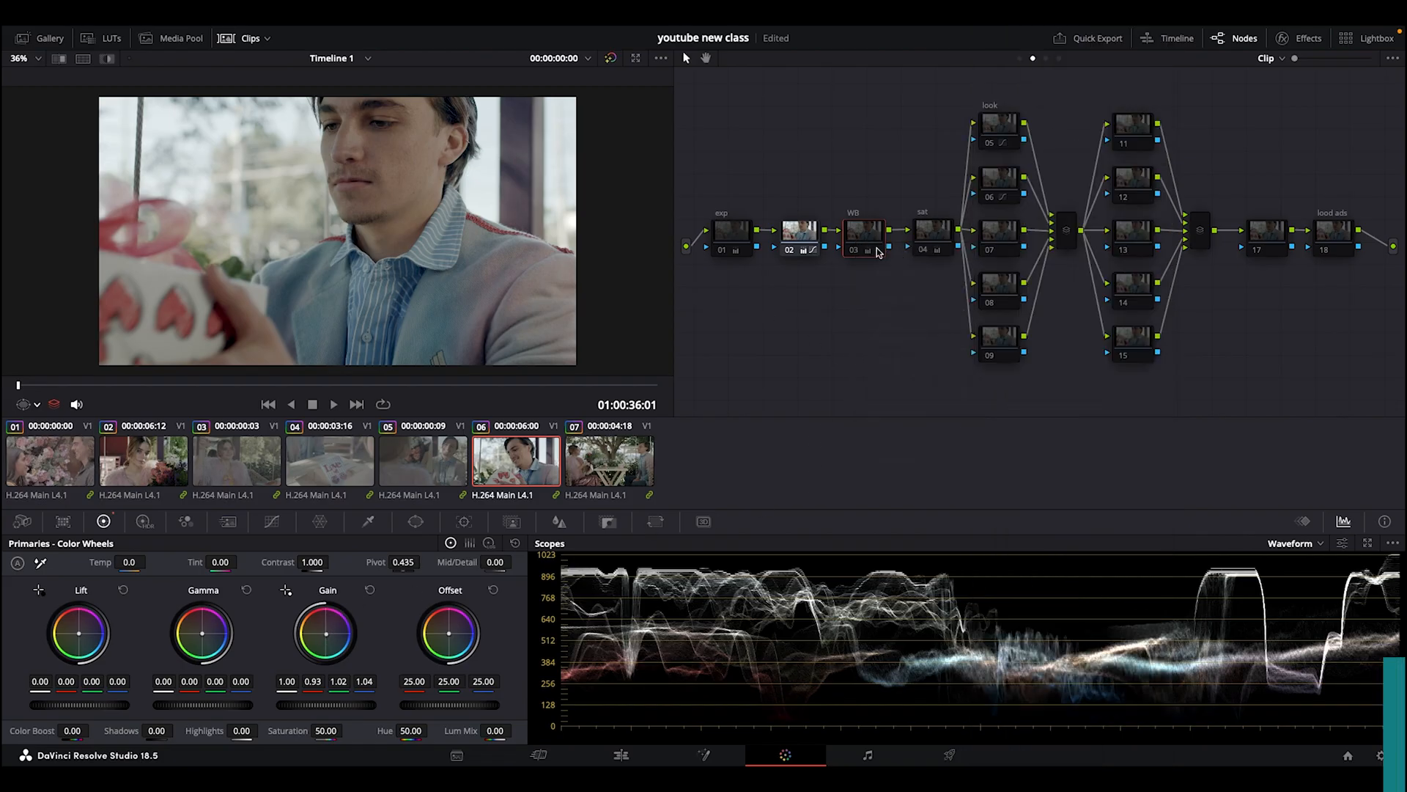
left_click(850, 252)
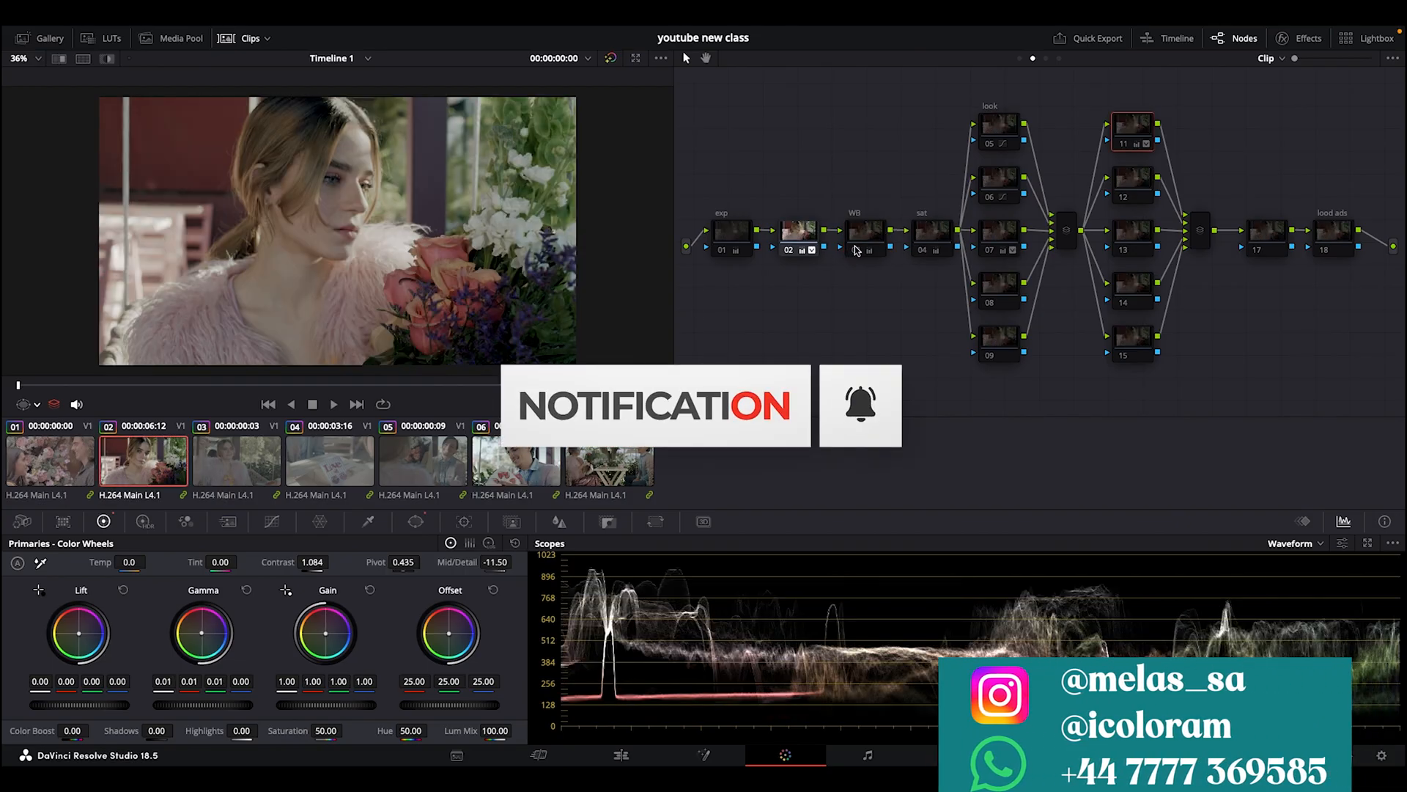
- Enable the WB node on clips 02 and 07
left_click(863, 242)
left_click(586, 482)
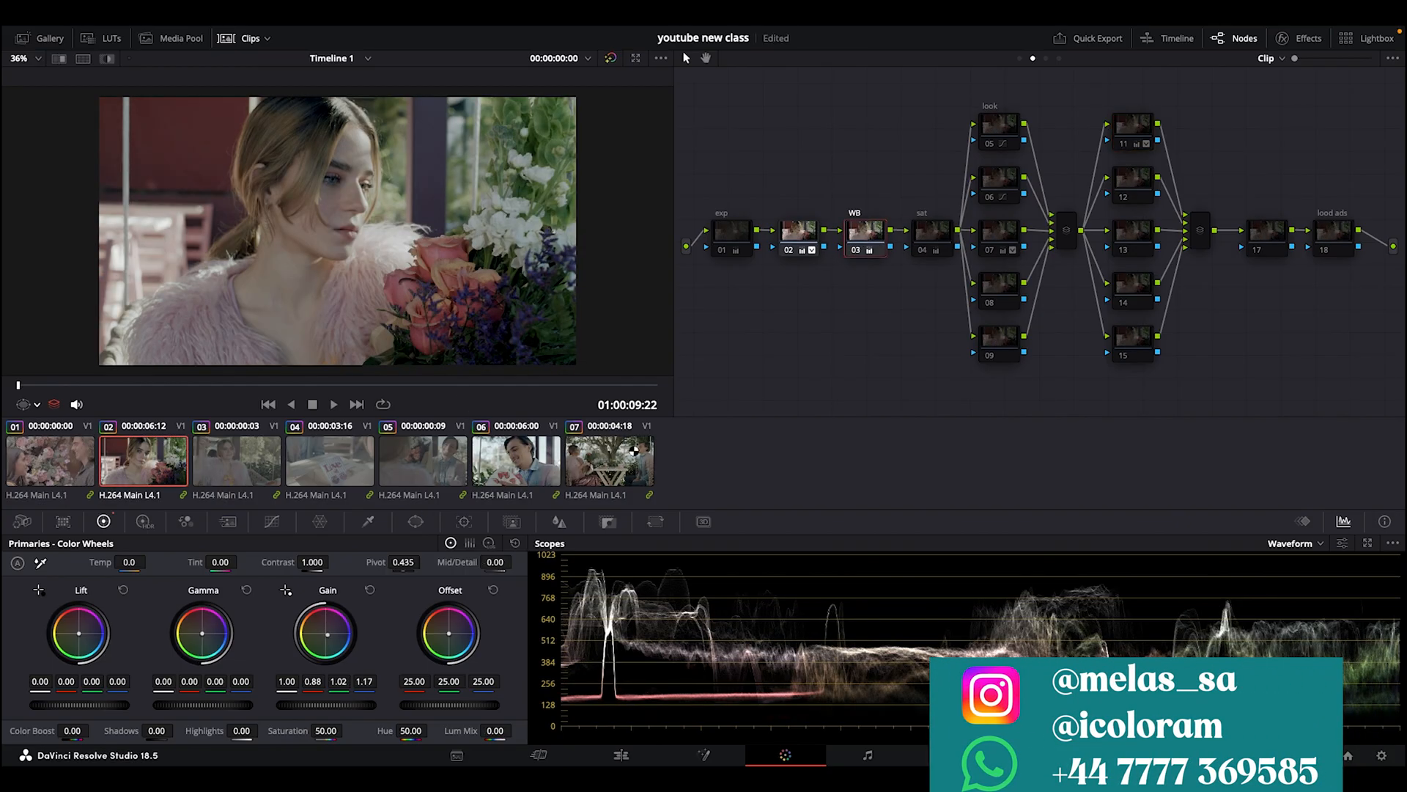
left_click(856, 251)
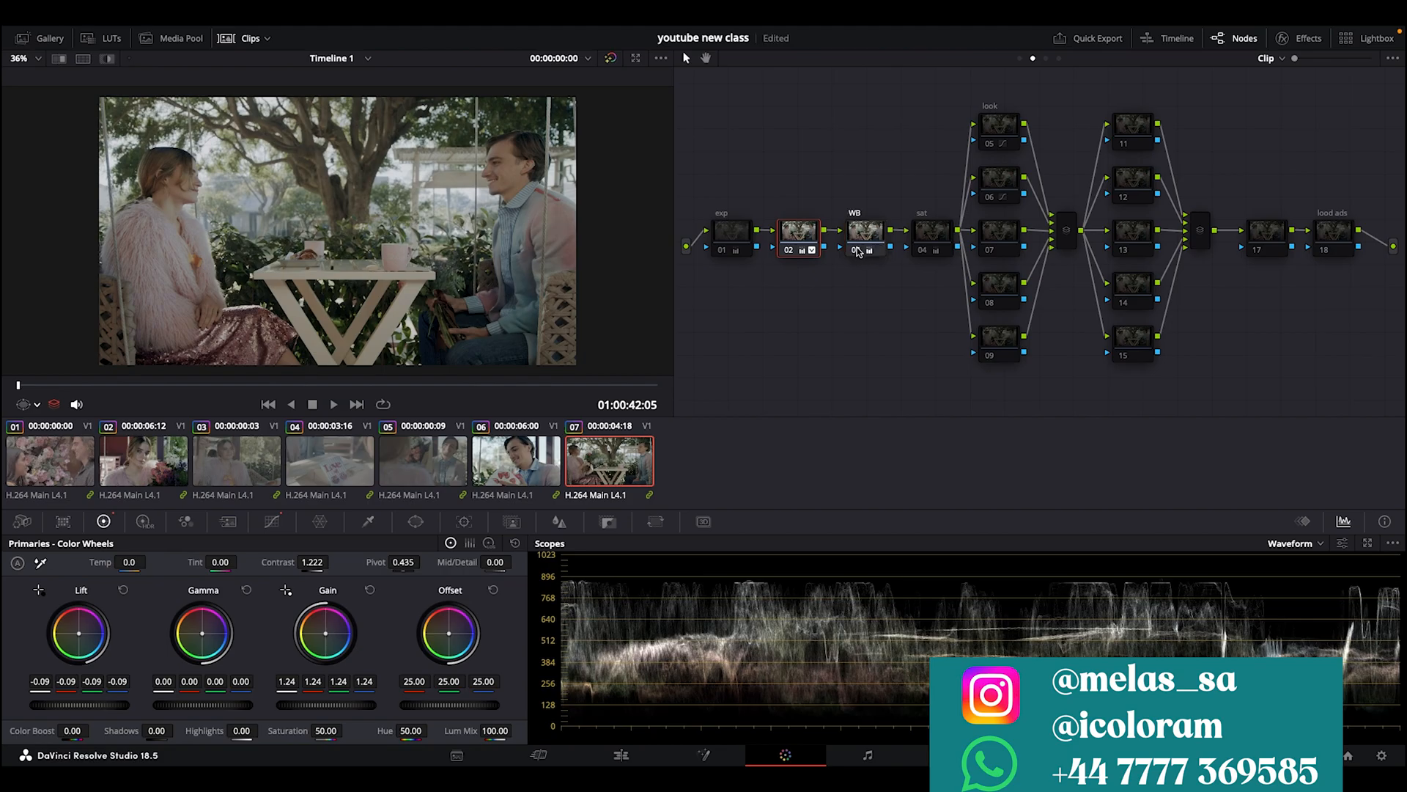
- Enable node 02 and the WB node on clips 05 and 03
left_click(440, 463)
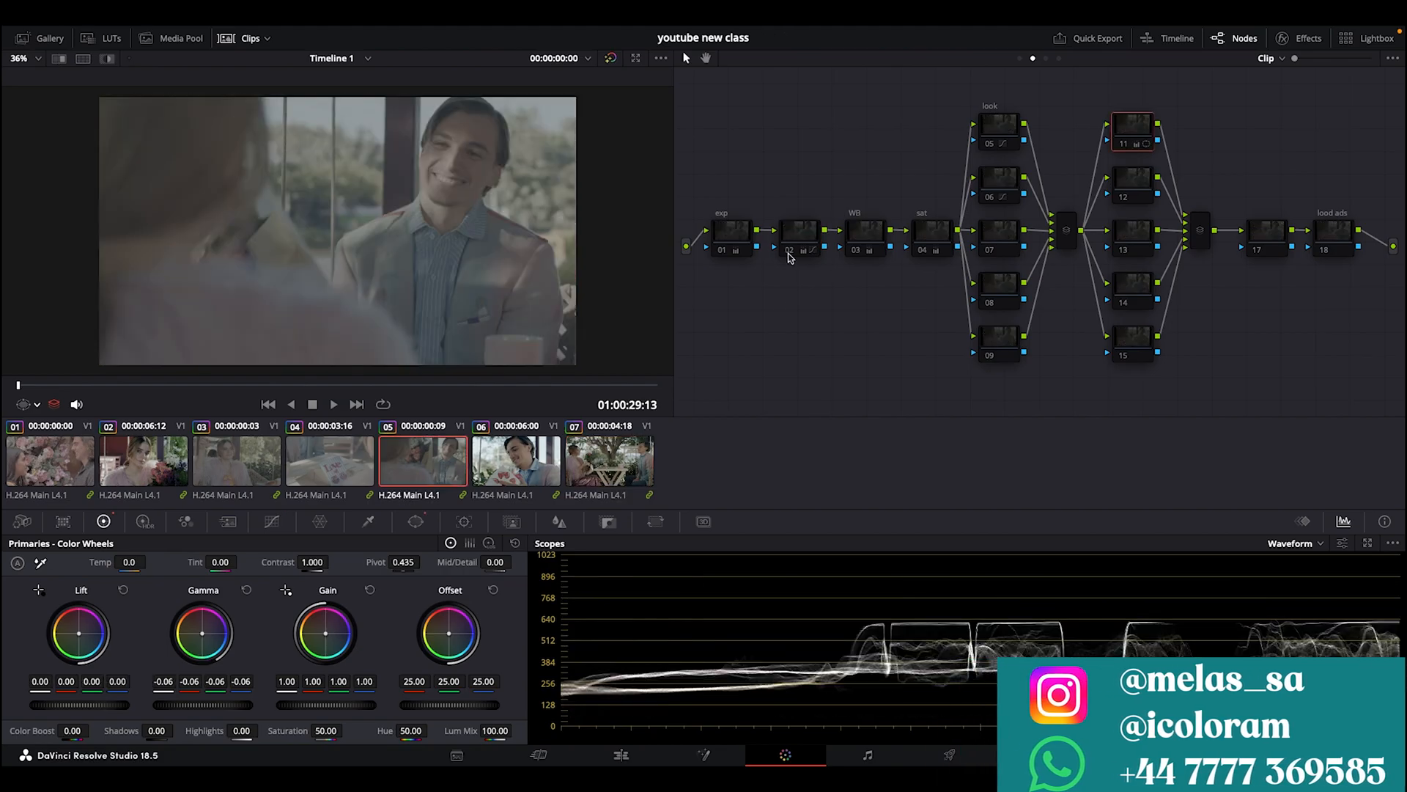
left_click(789, 252)
left_click(861, 254)
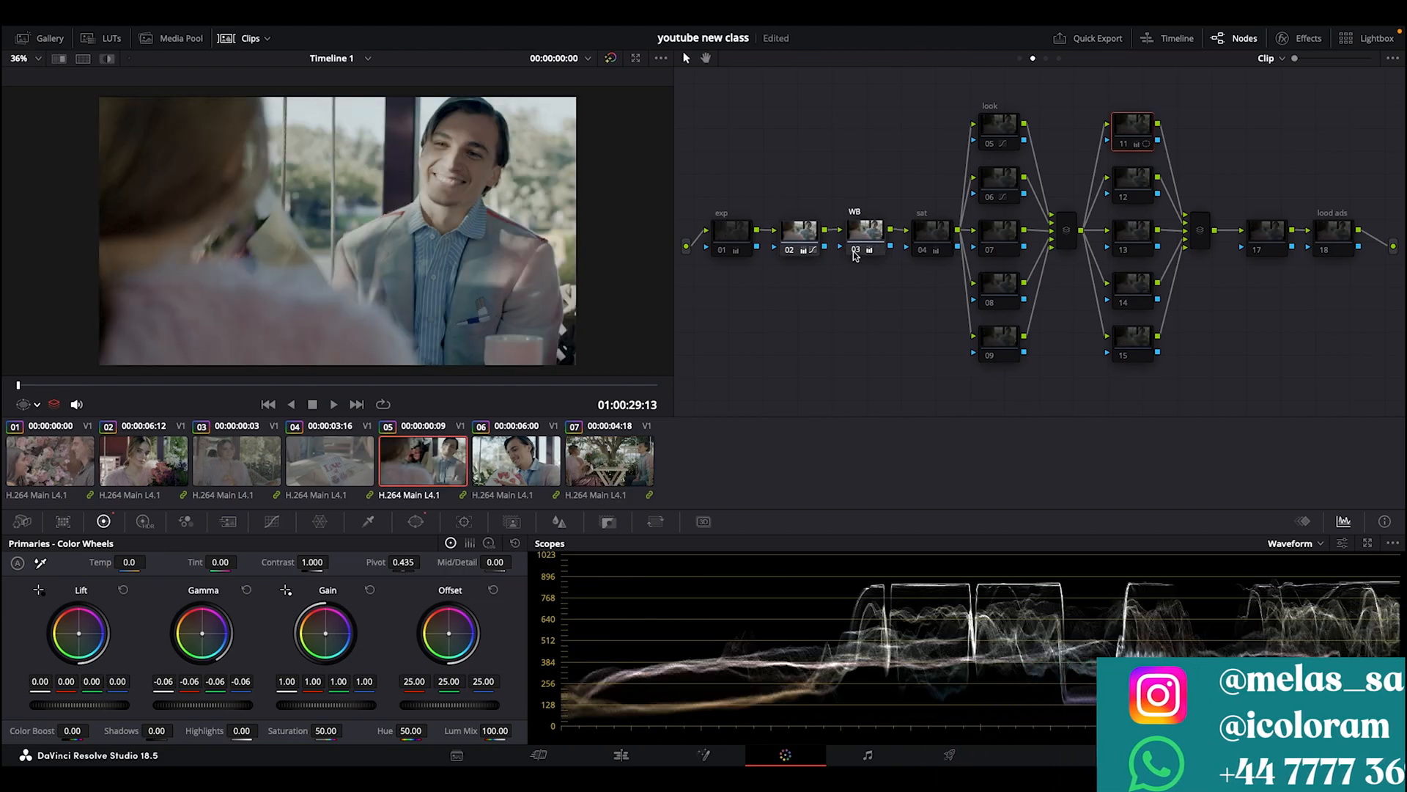
left_click(237, 462)
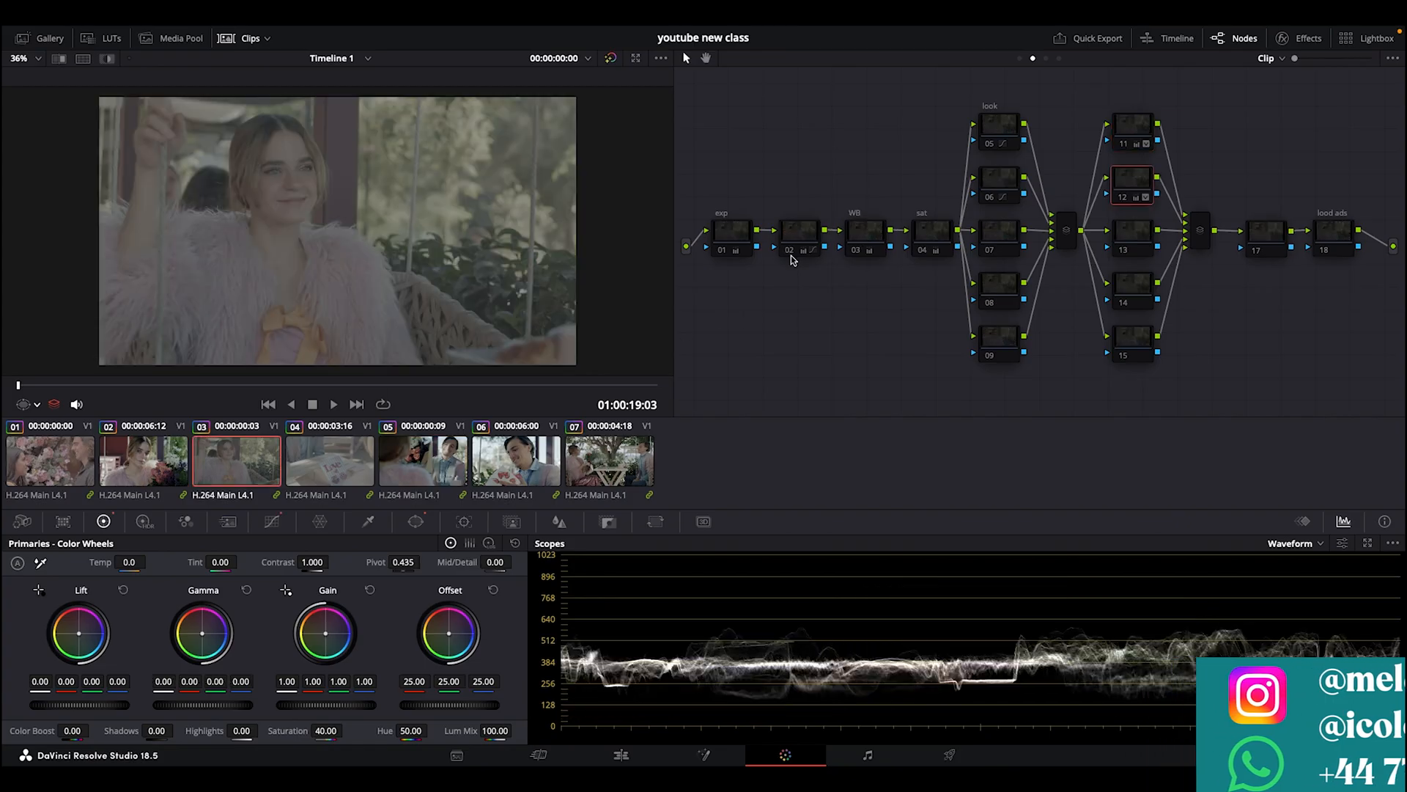
left_click(880, 253)
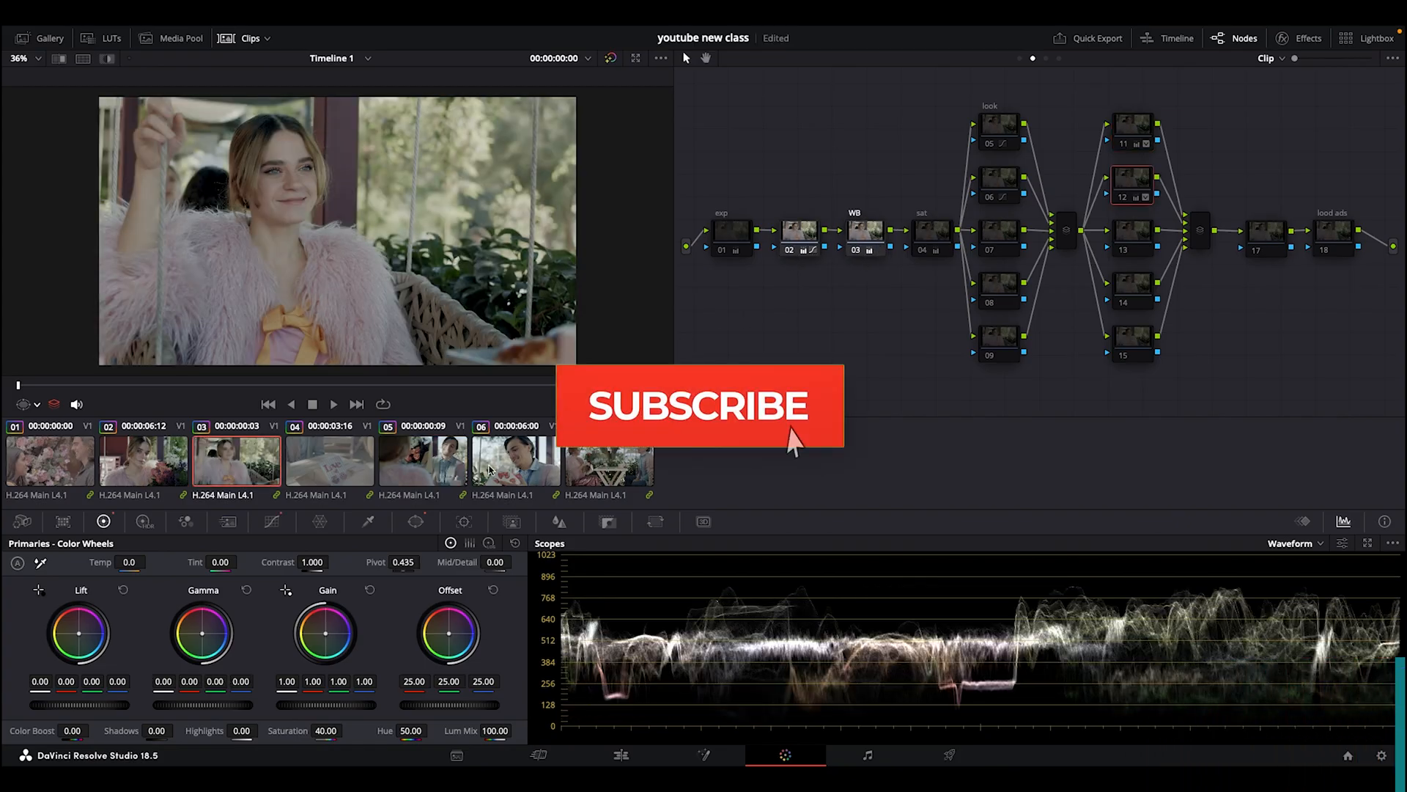
- On clip 06 at 01:00:39:14, enable the sat and exp nodes, checking the sat node's color space options
left_click(511, 466)
left_click(922, 235)
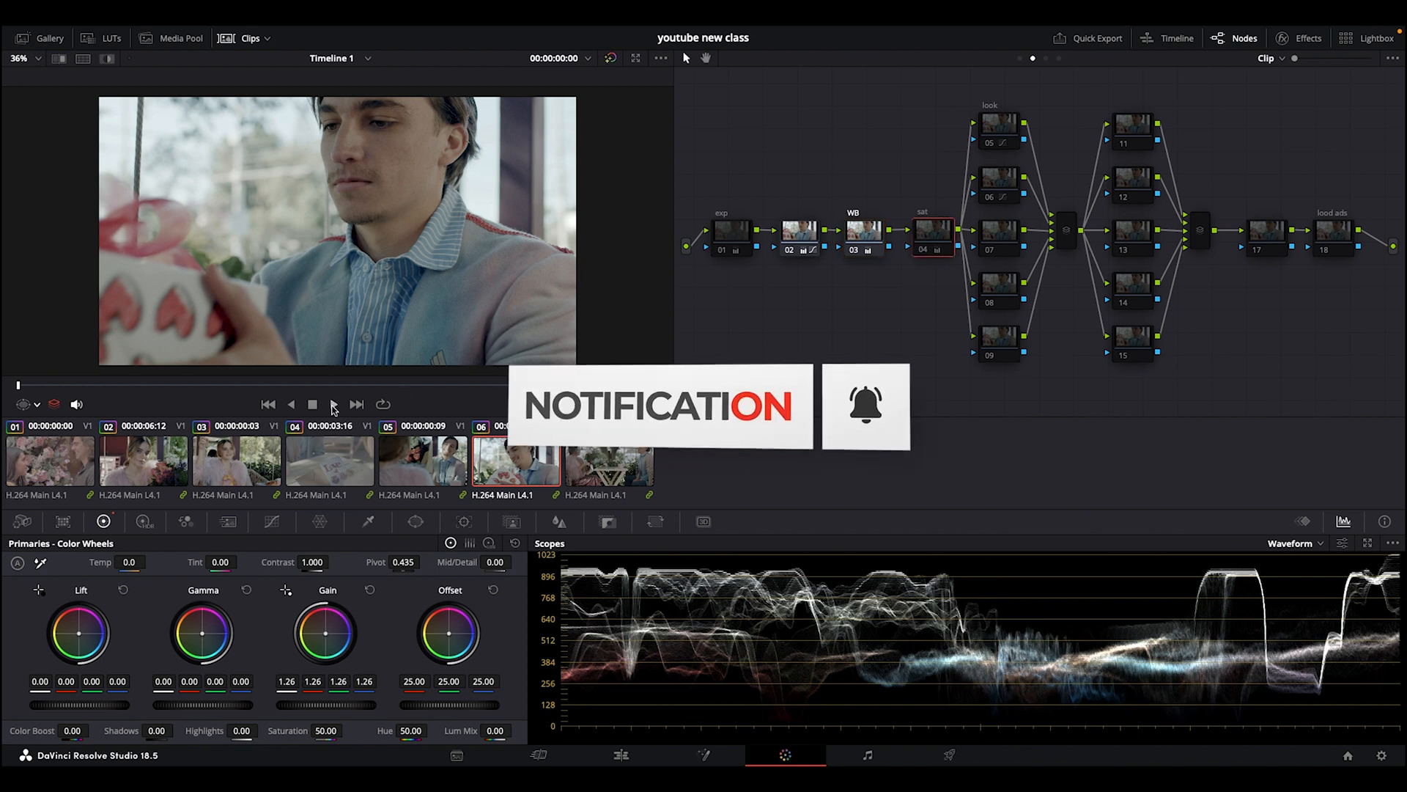
left_click(389, 384)
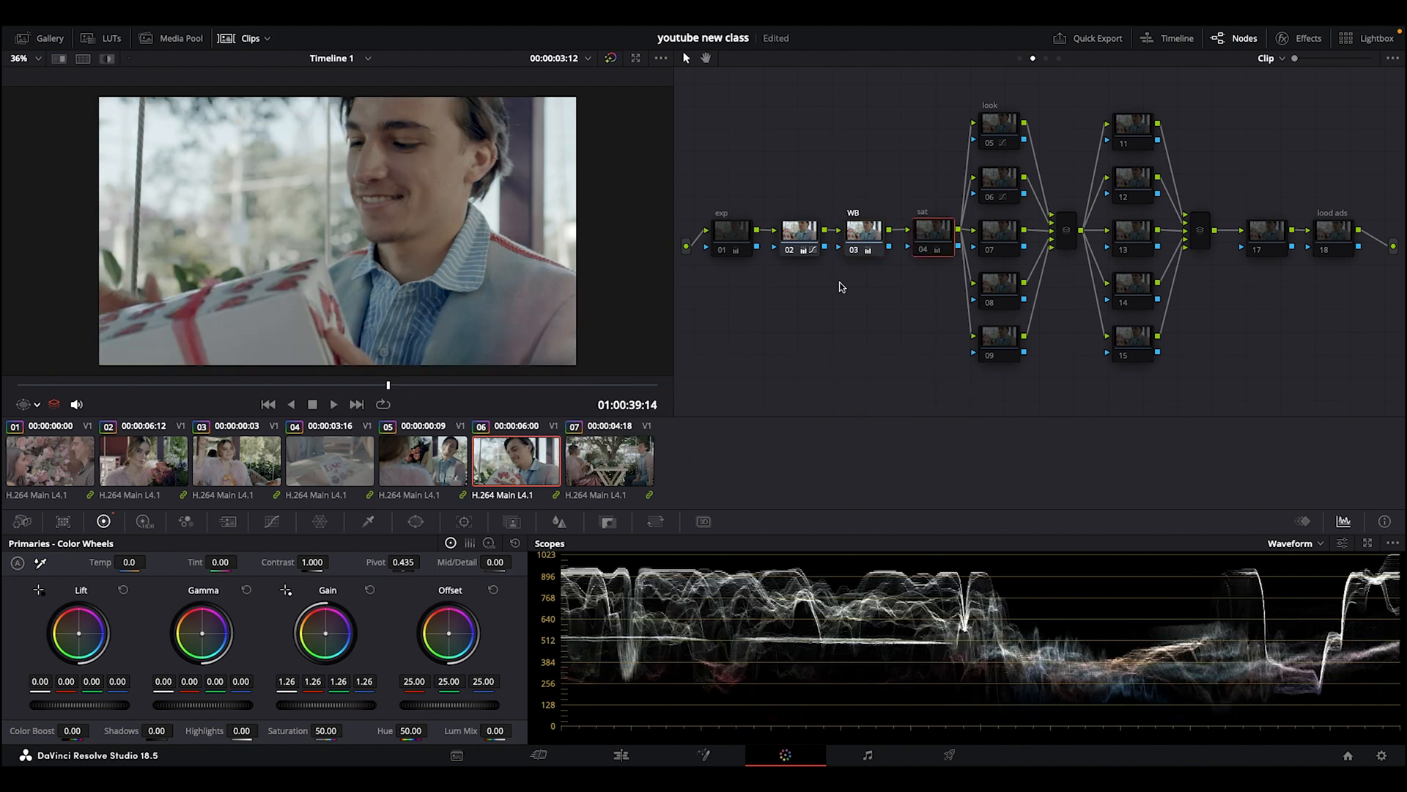
right_click(929, 241)
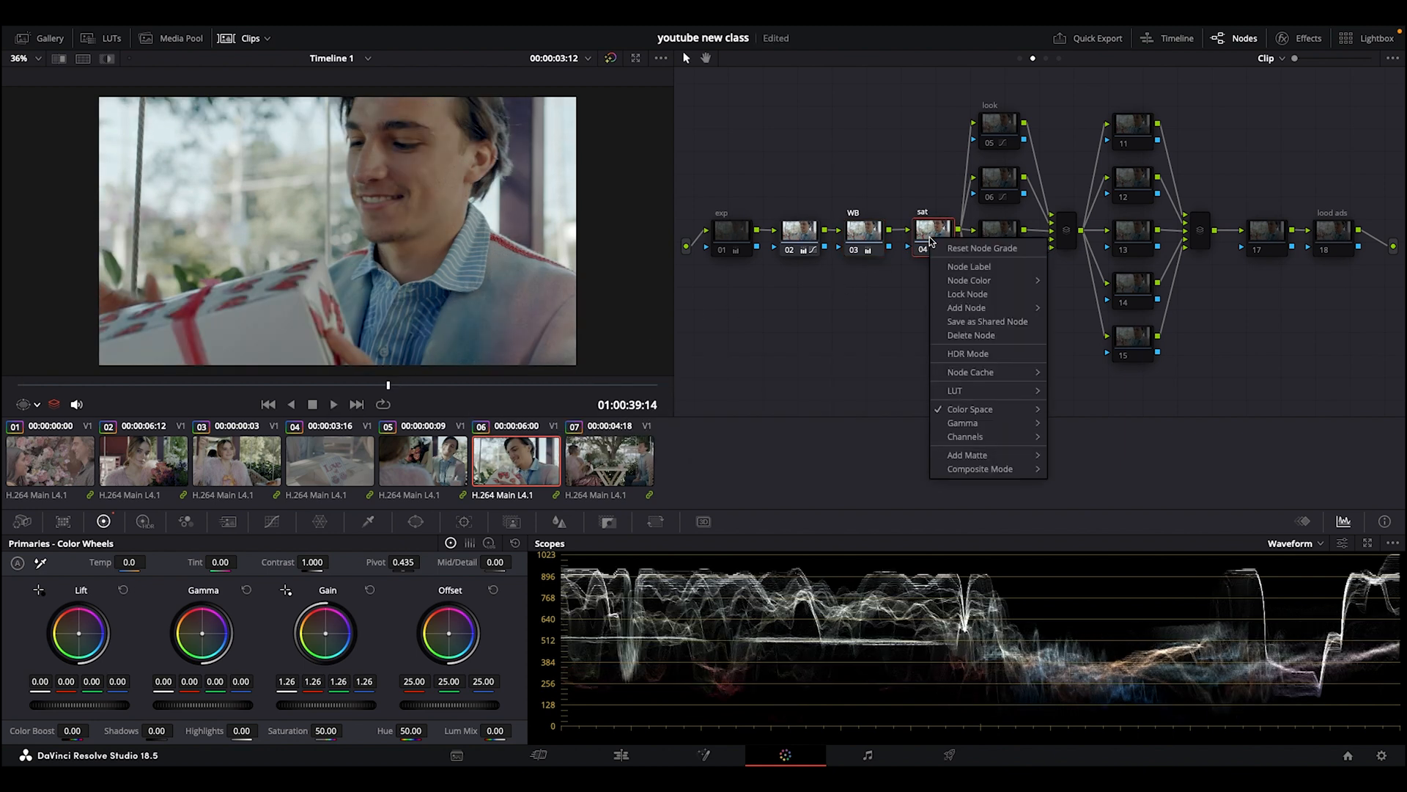
mouse_move(958, 412)
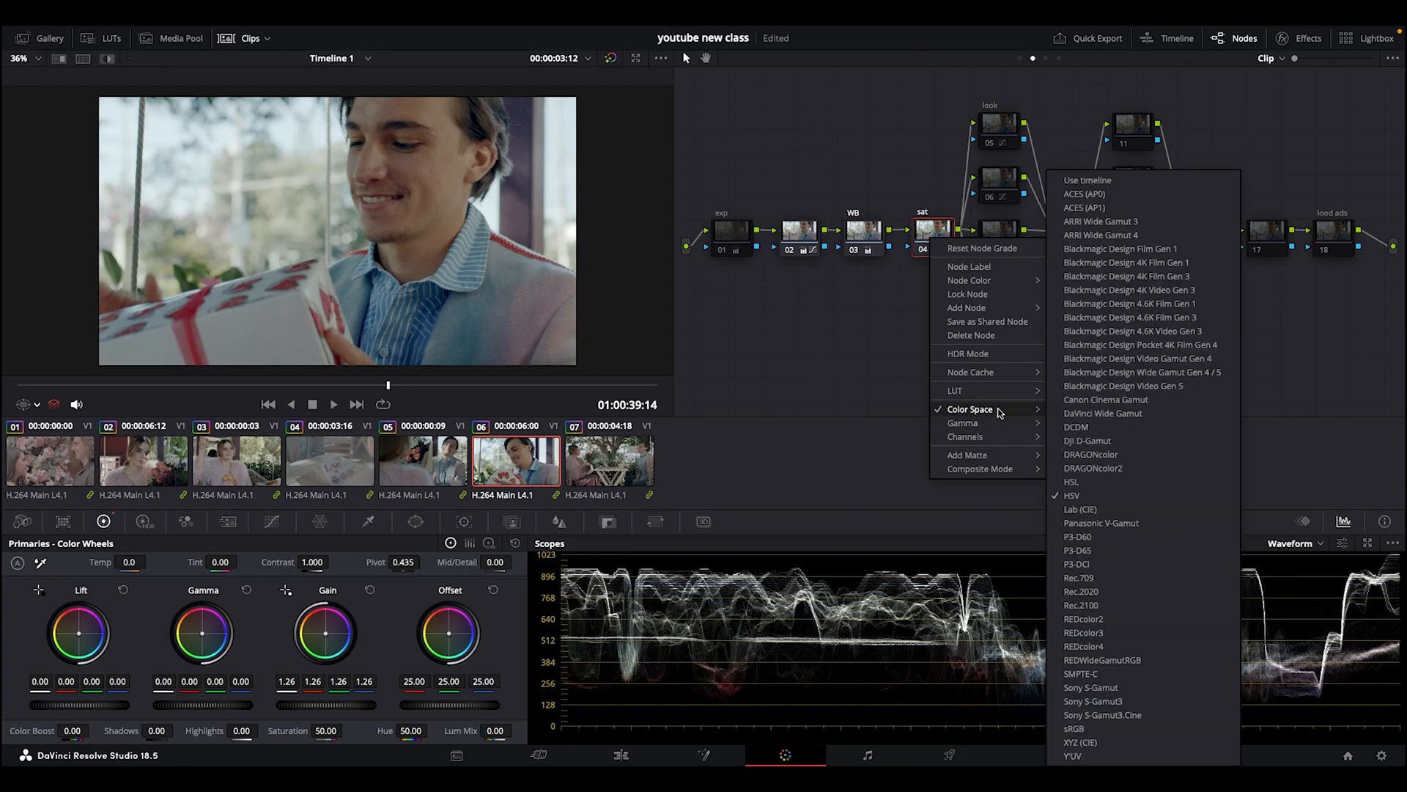
left_click(803, 335)
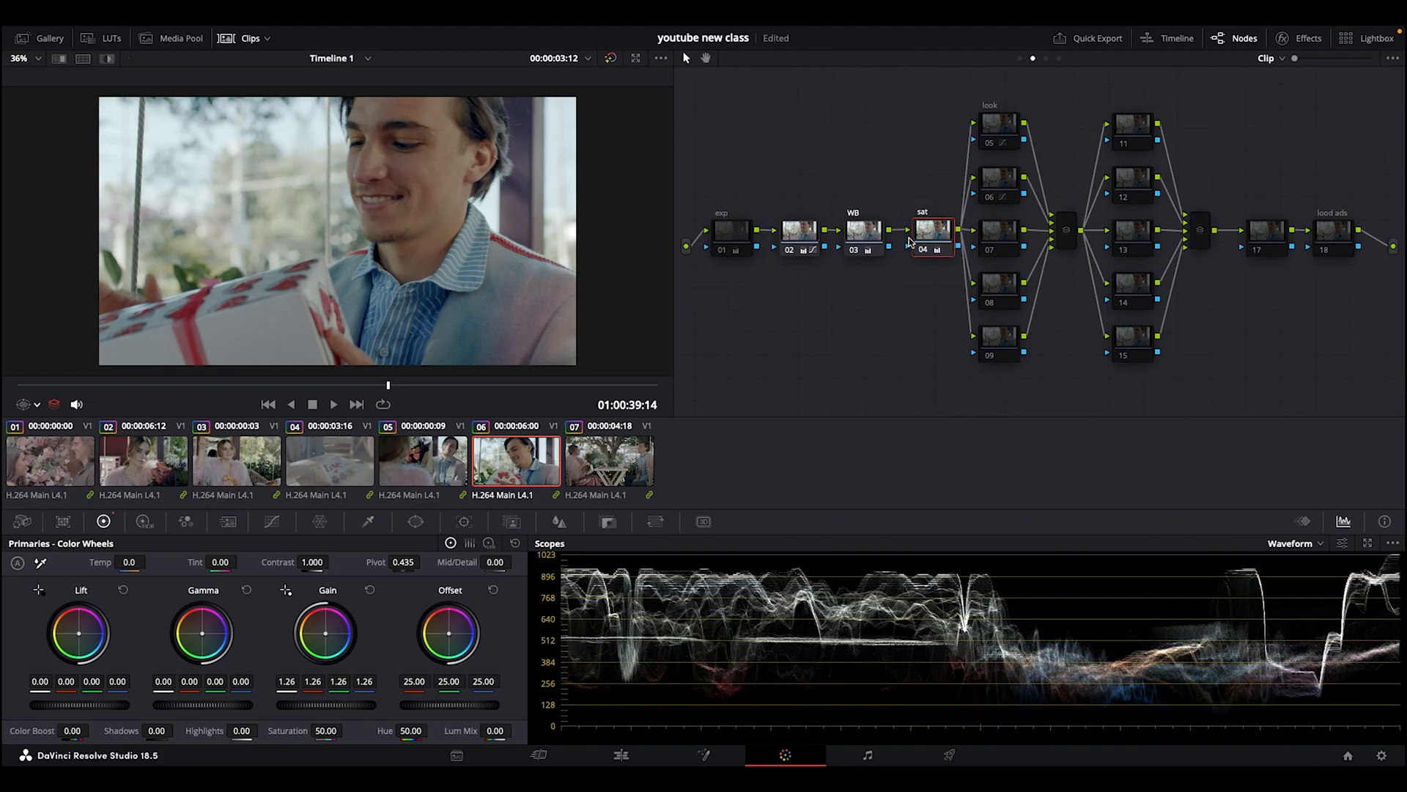
left_click(737, 243)
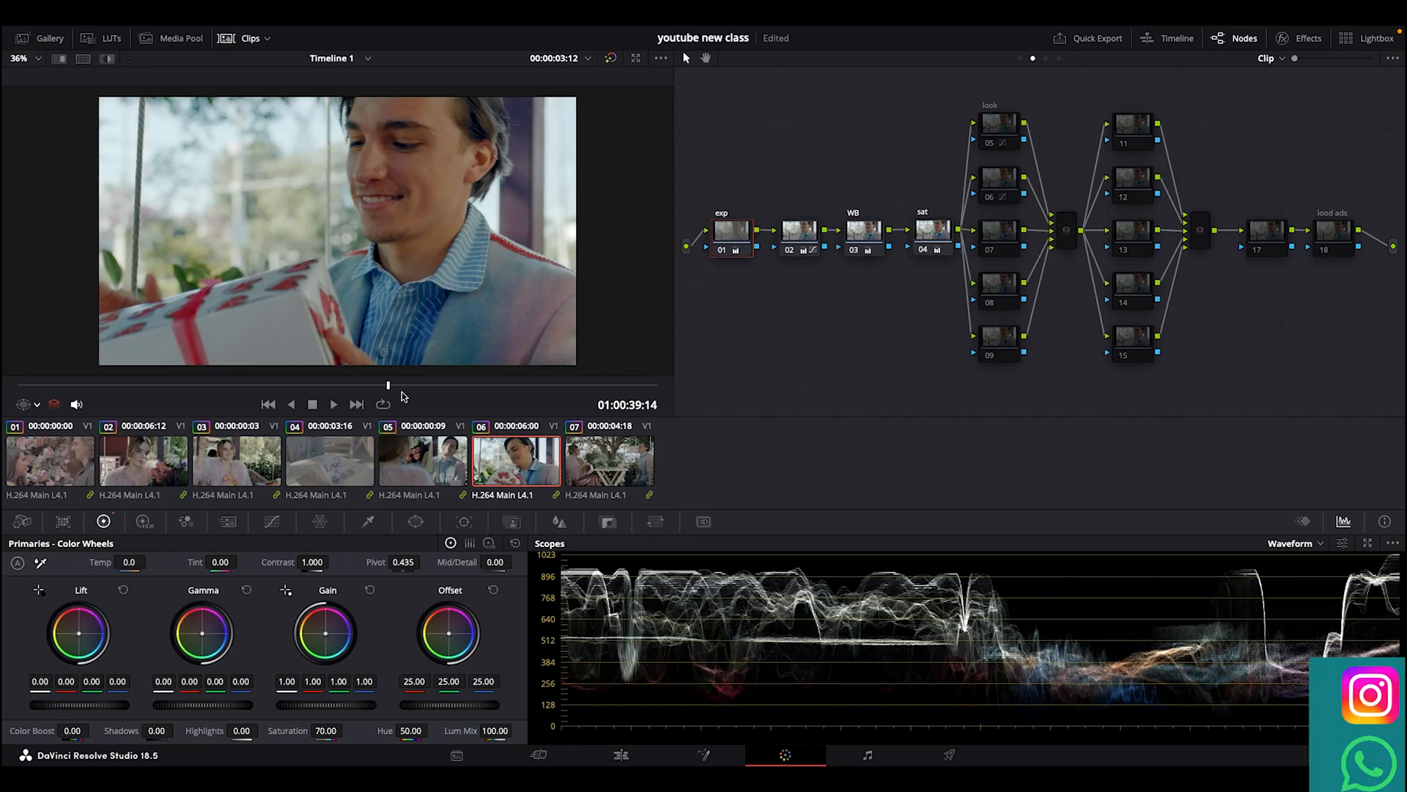
- Enable the exp and sat nodes on clip 05, and the exp, sat, 02 and WB nodes on clip 04
left_click(431, 464)
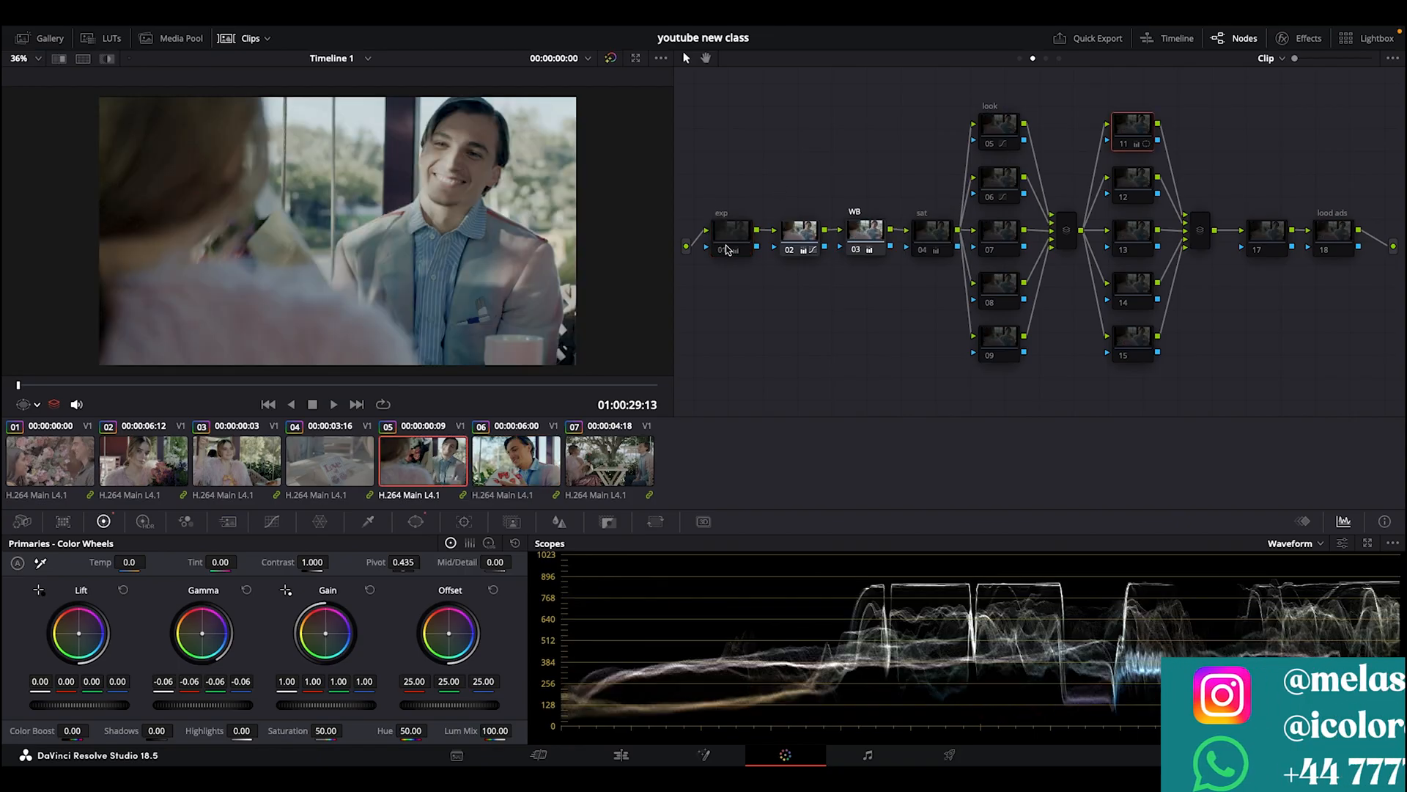
left_click(922, 250)
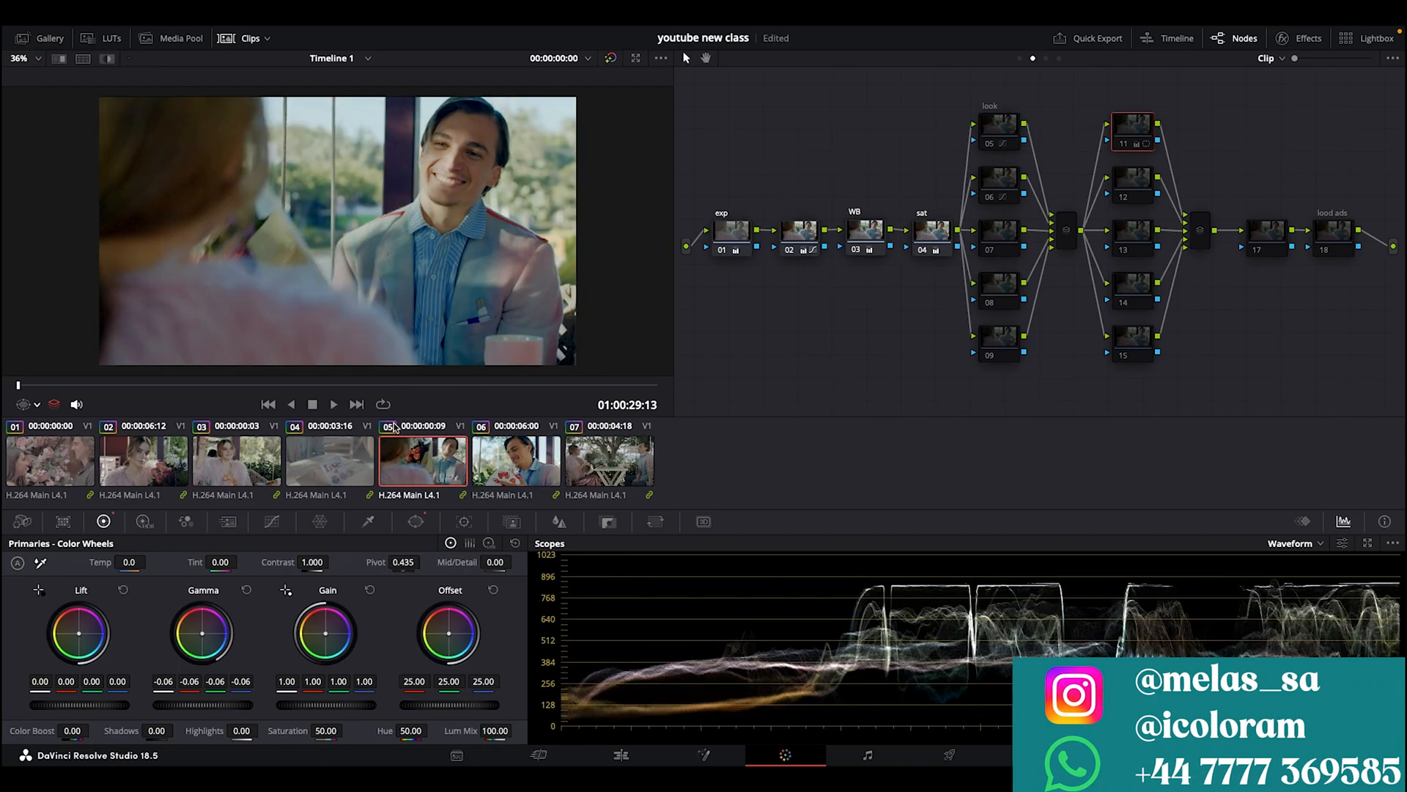
left_click(361, 458)
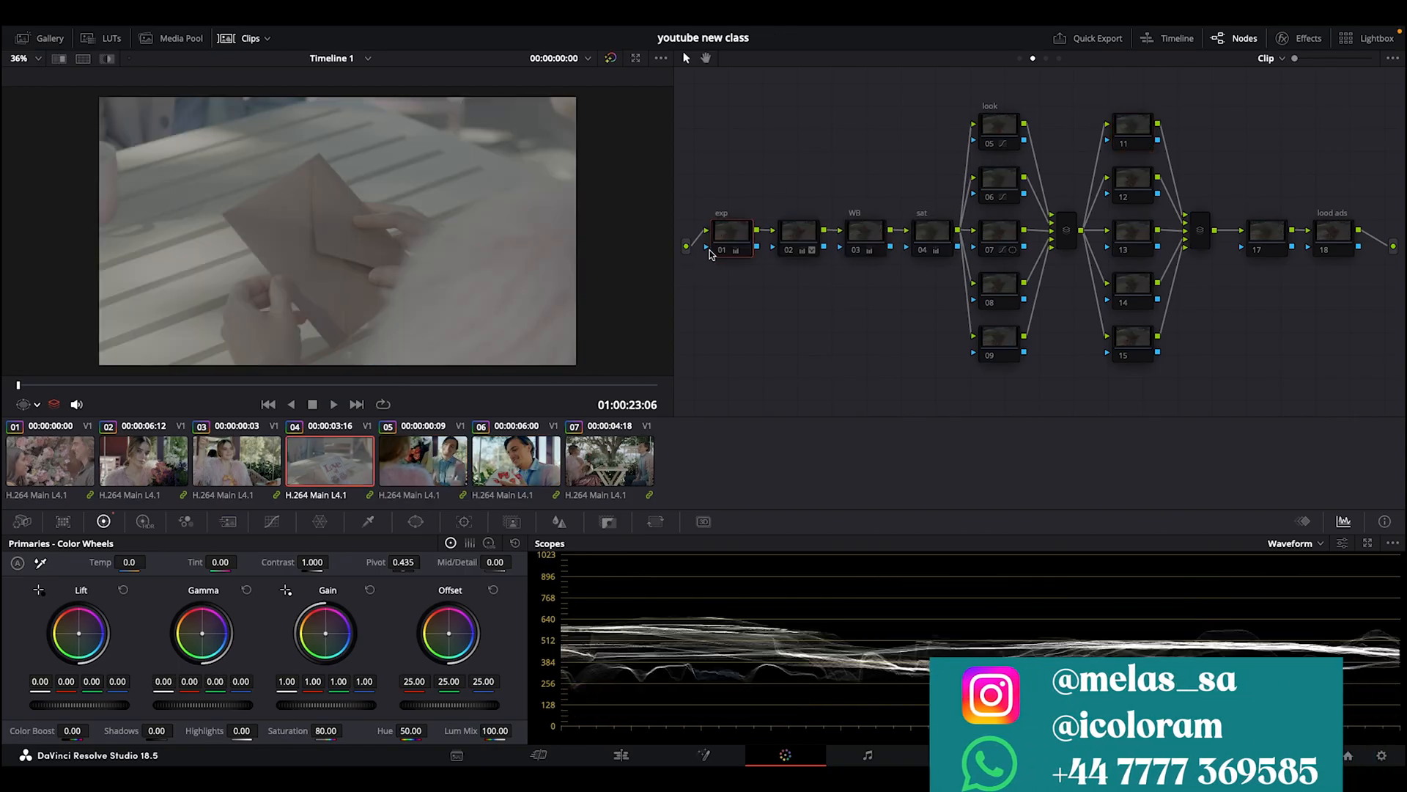
left_click(730, 252)
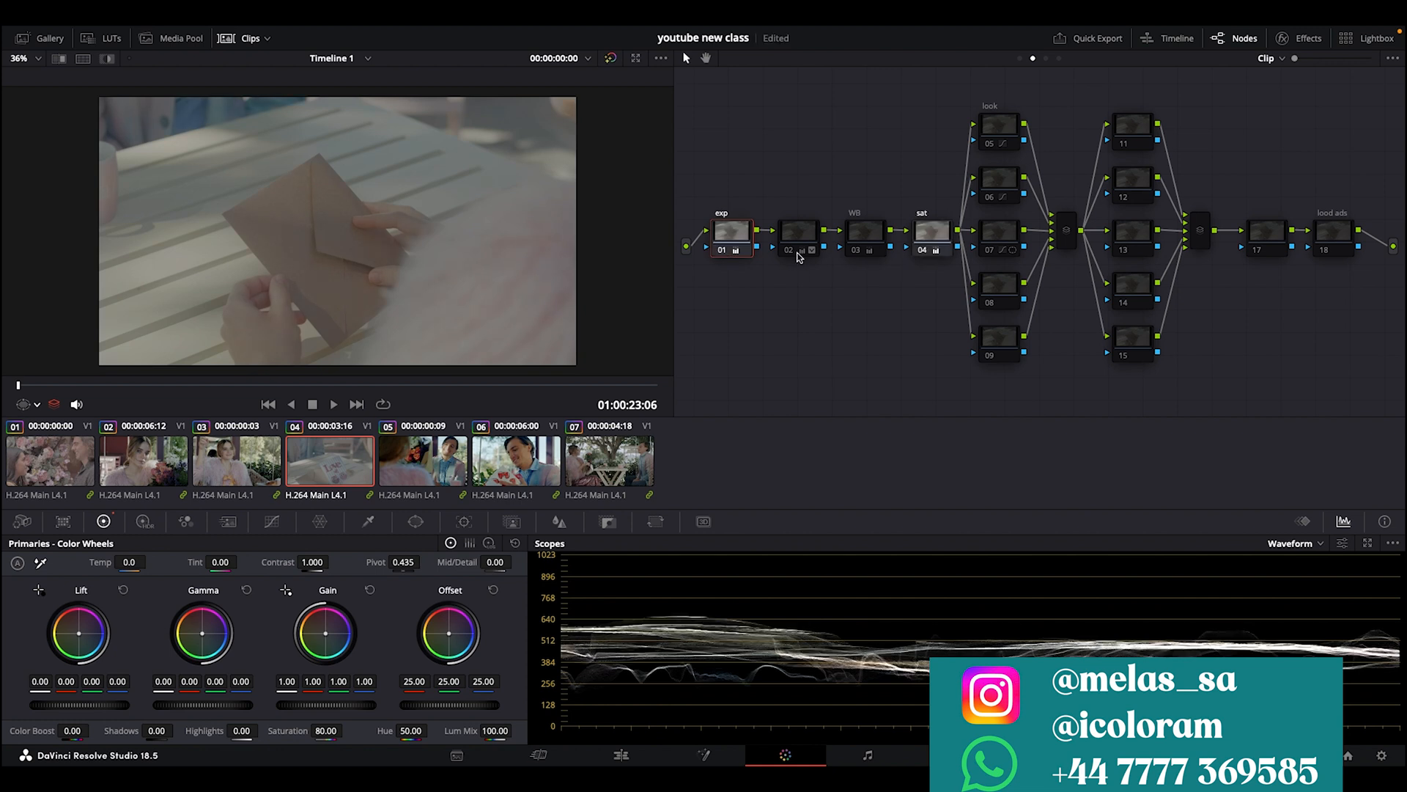
left_click(790, 250)
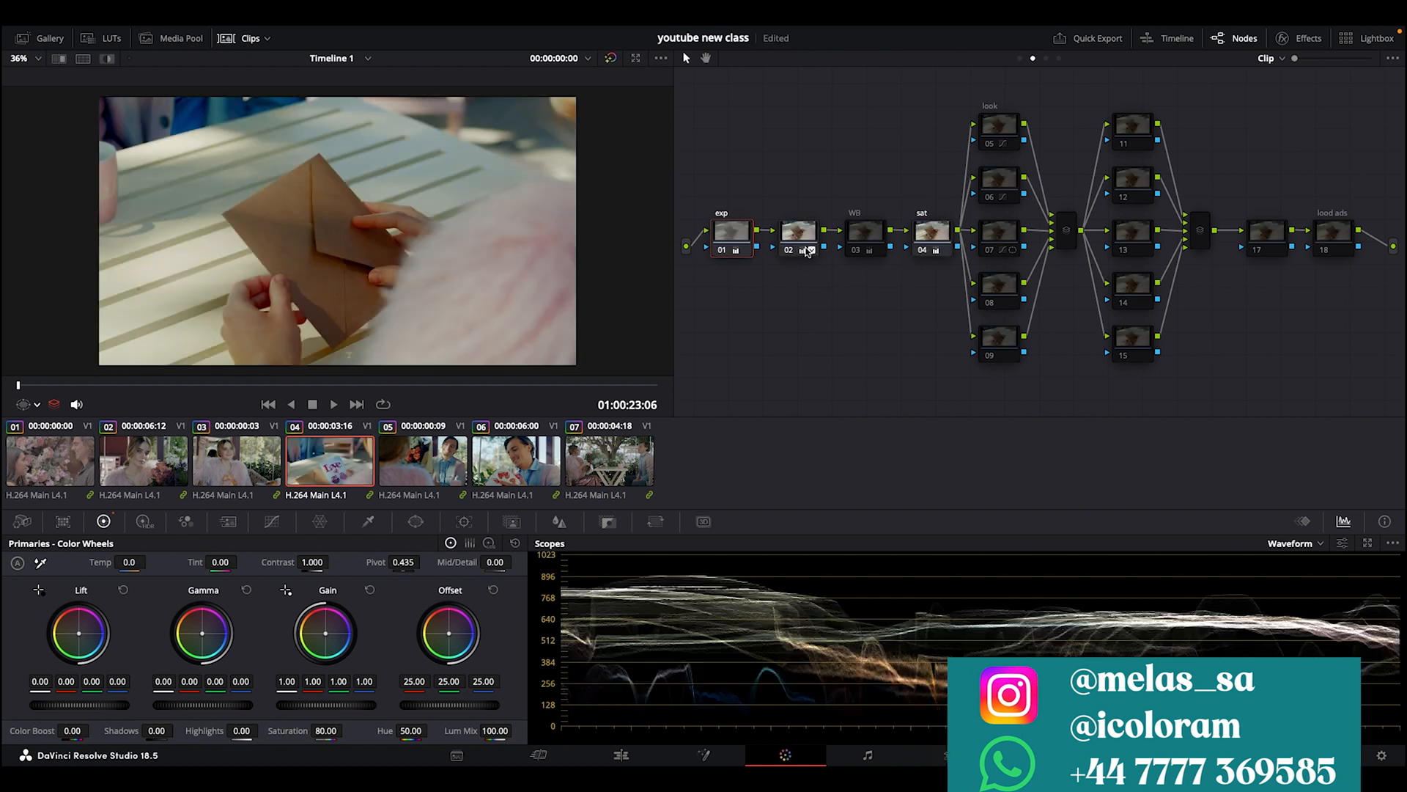
left_click(856, 251)
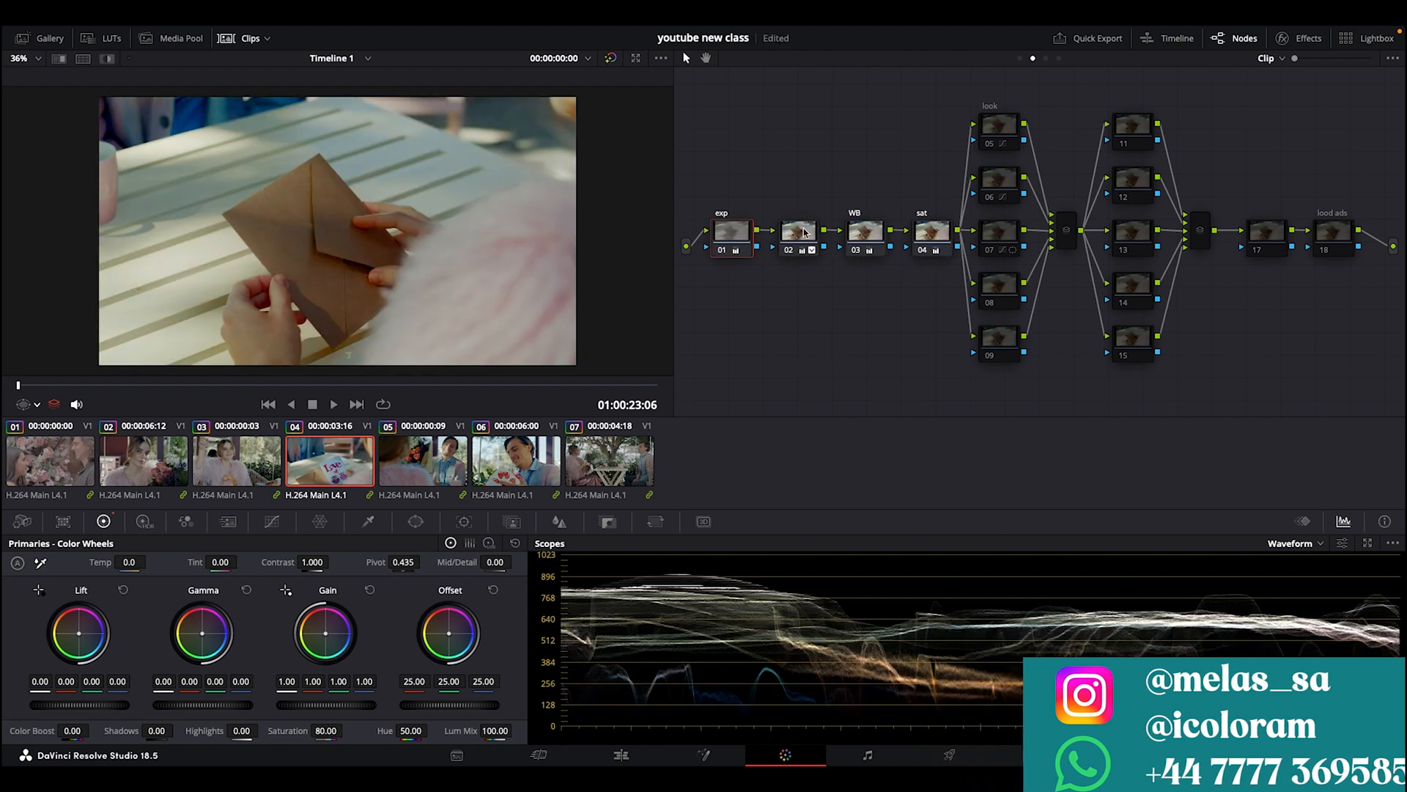
- Enable the exp and sat nodes on clips 03 and 02
left_click(219, 464)
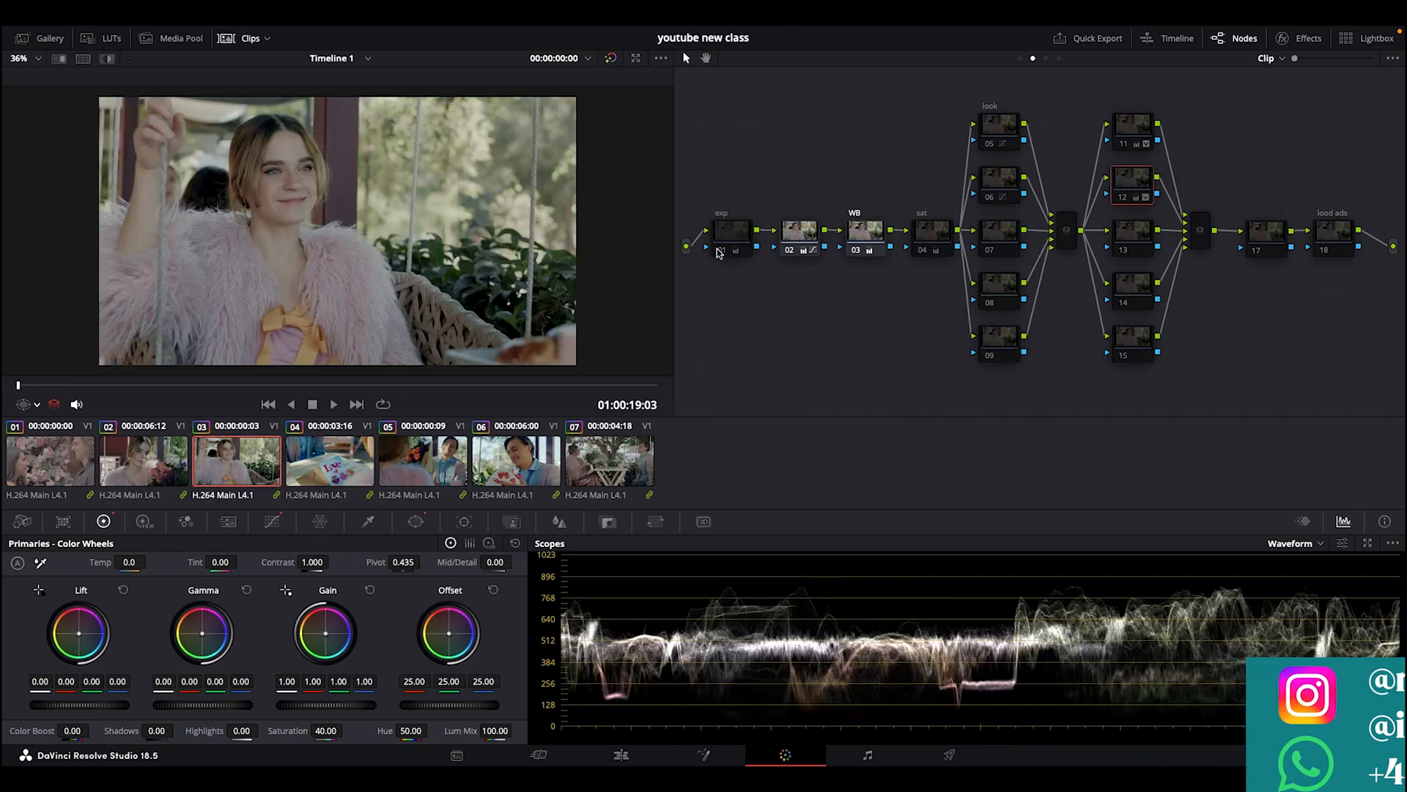
left_click(721, 250)
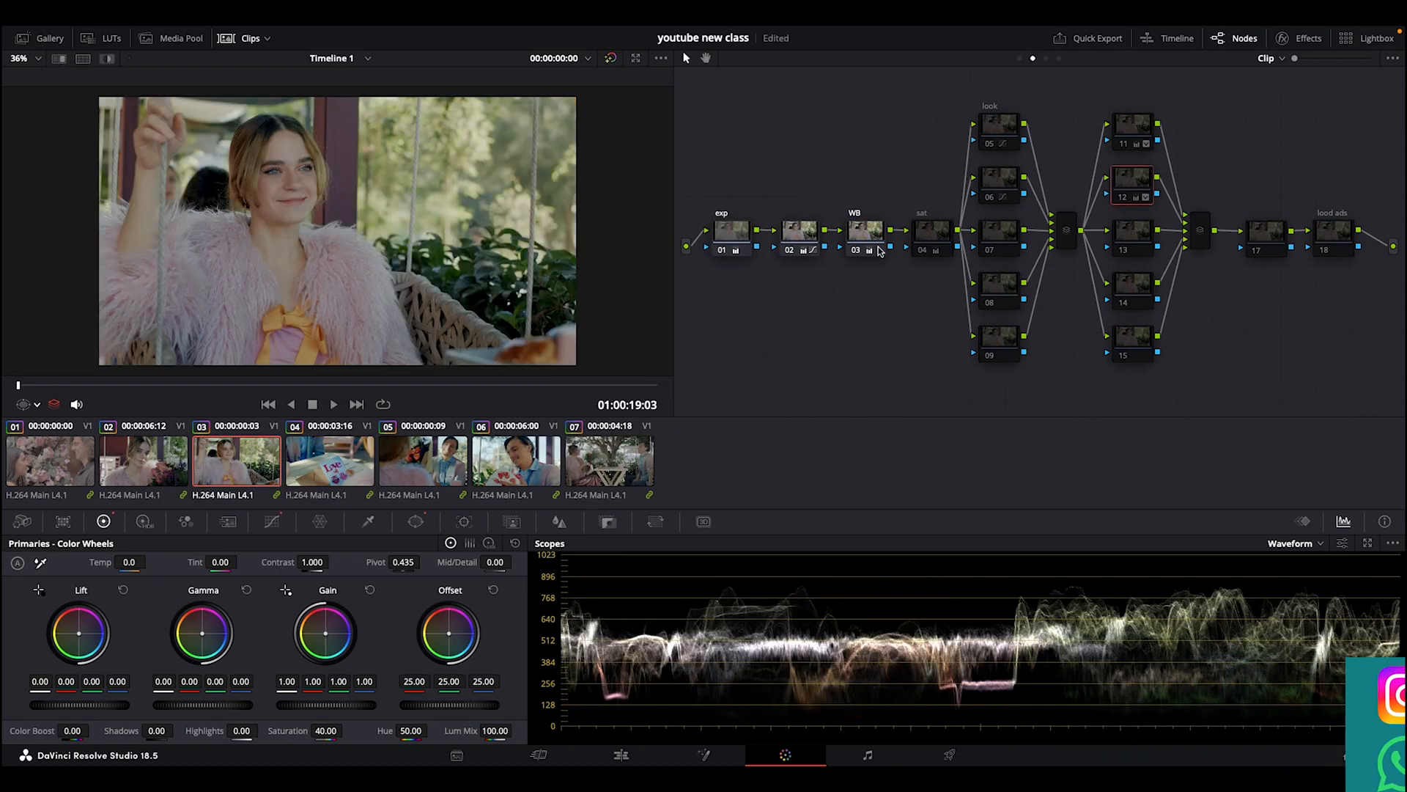
left_click(921, 251)
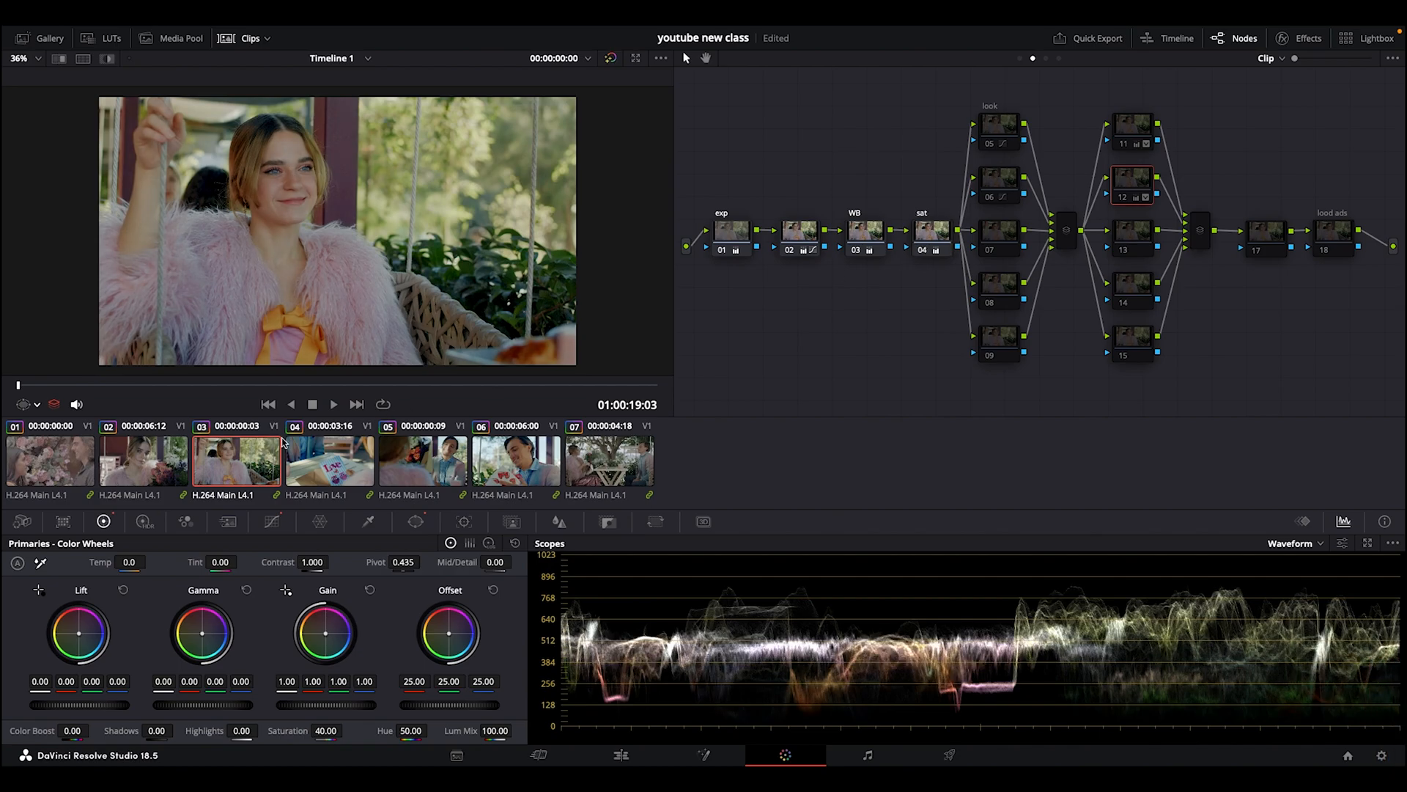
left_click(167, 459)
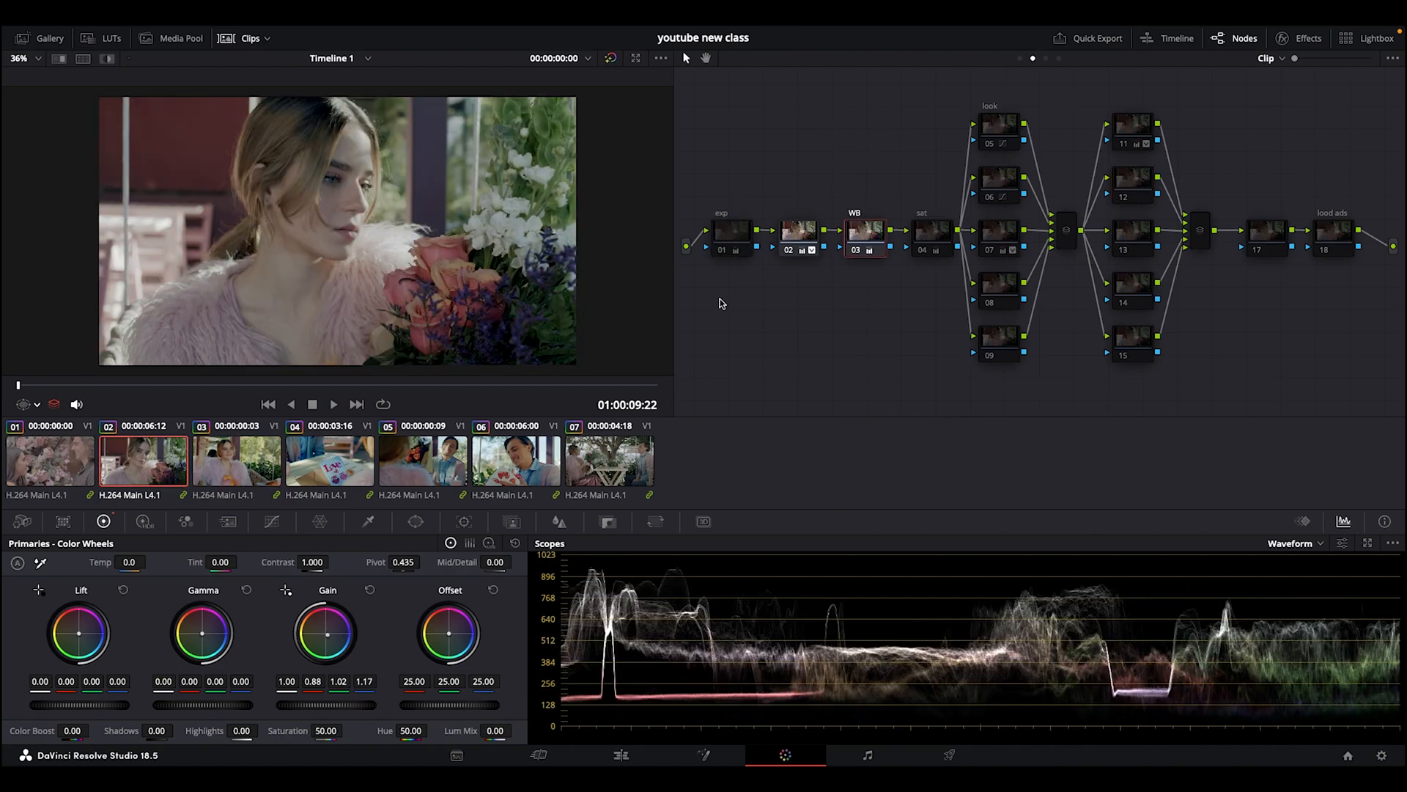
left_click(922, 250)
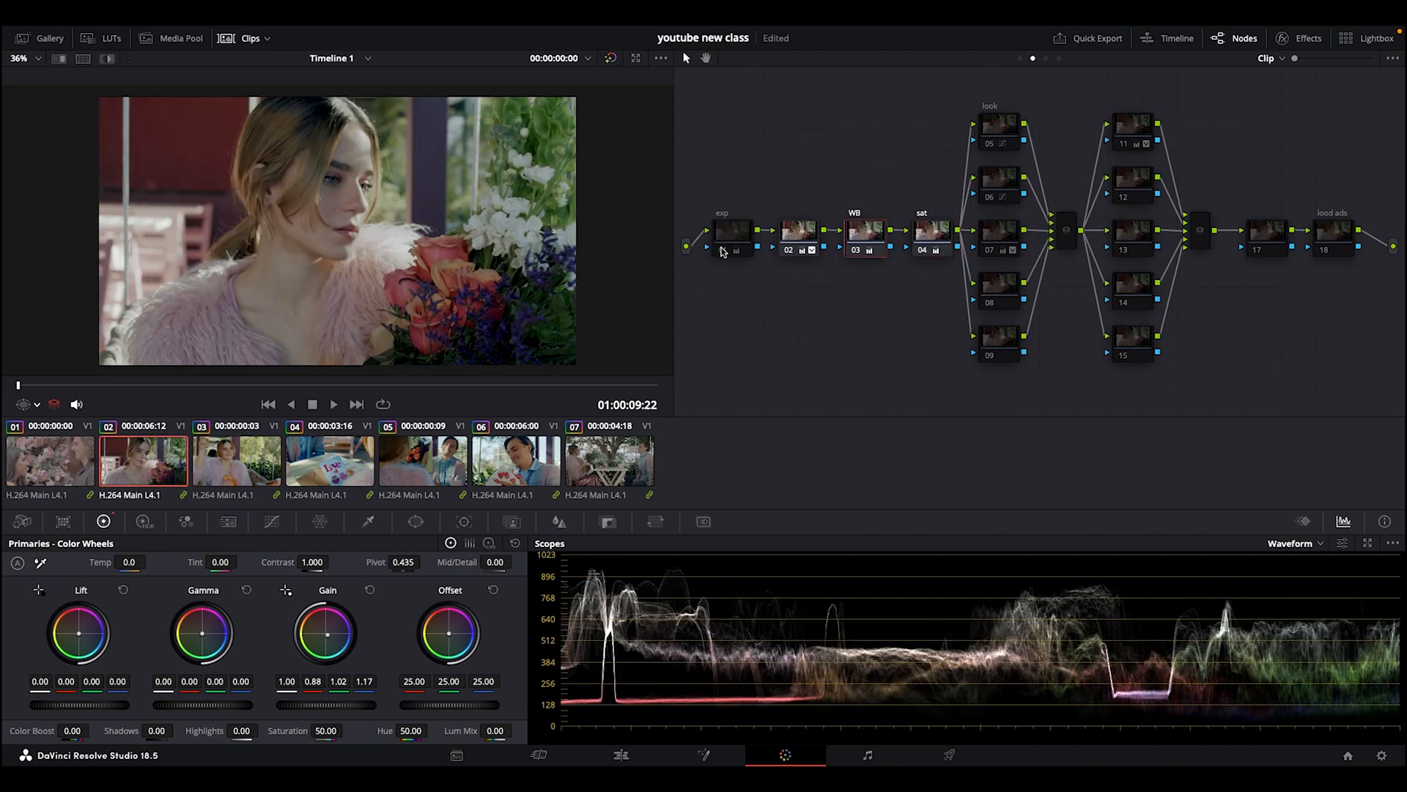
left_click(722, 251)
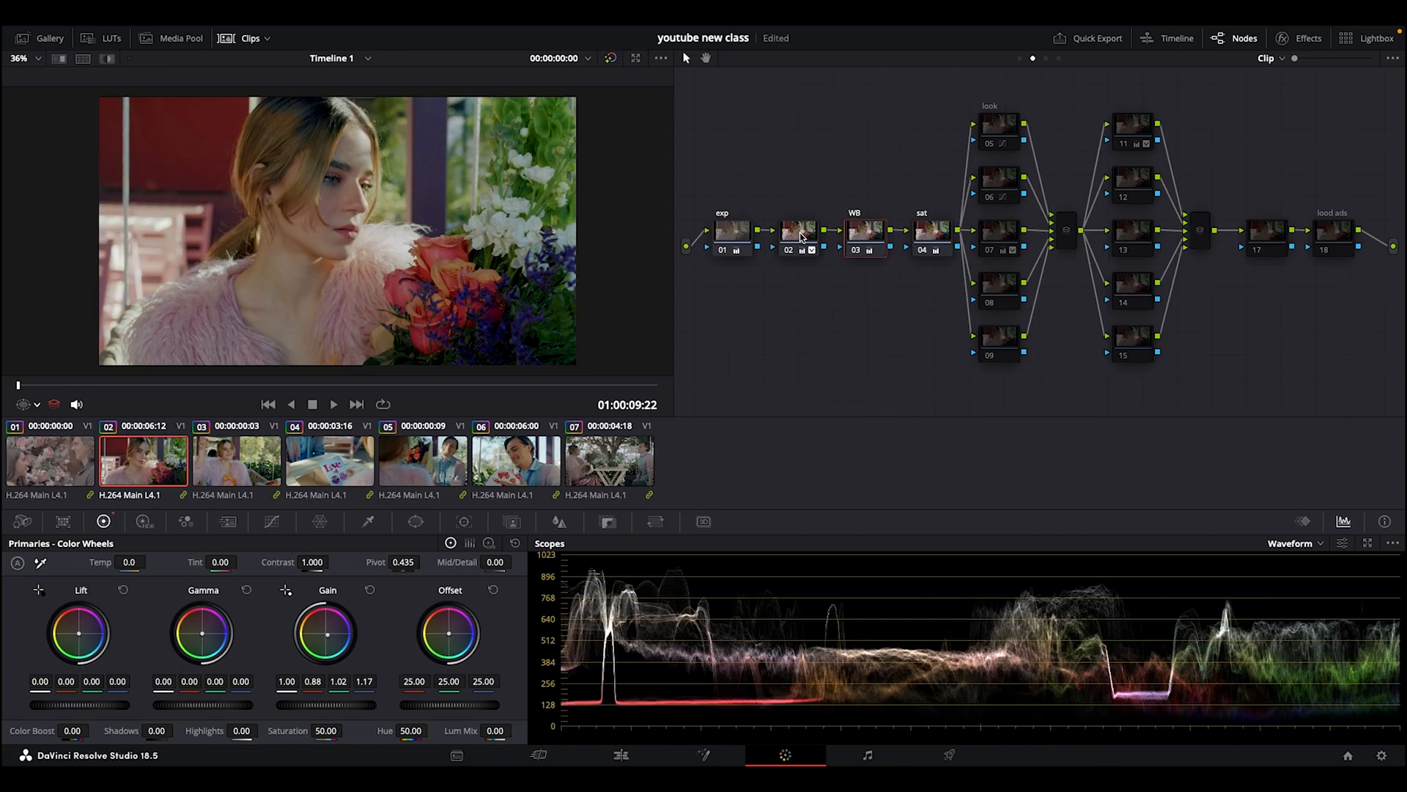
- On clip 06, enable the look node 05 and review its Hue Vs Hue and Hue Vs Sat curves
left_click(539, 471)
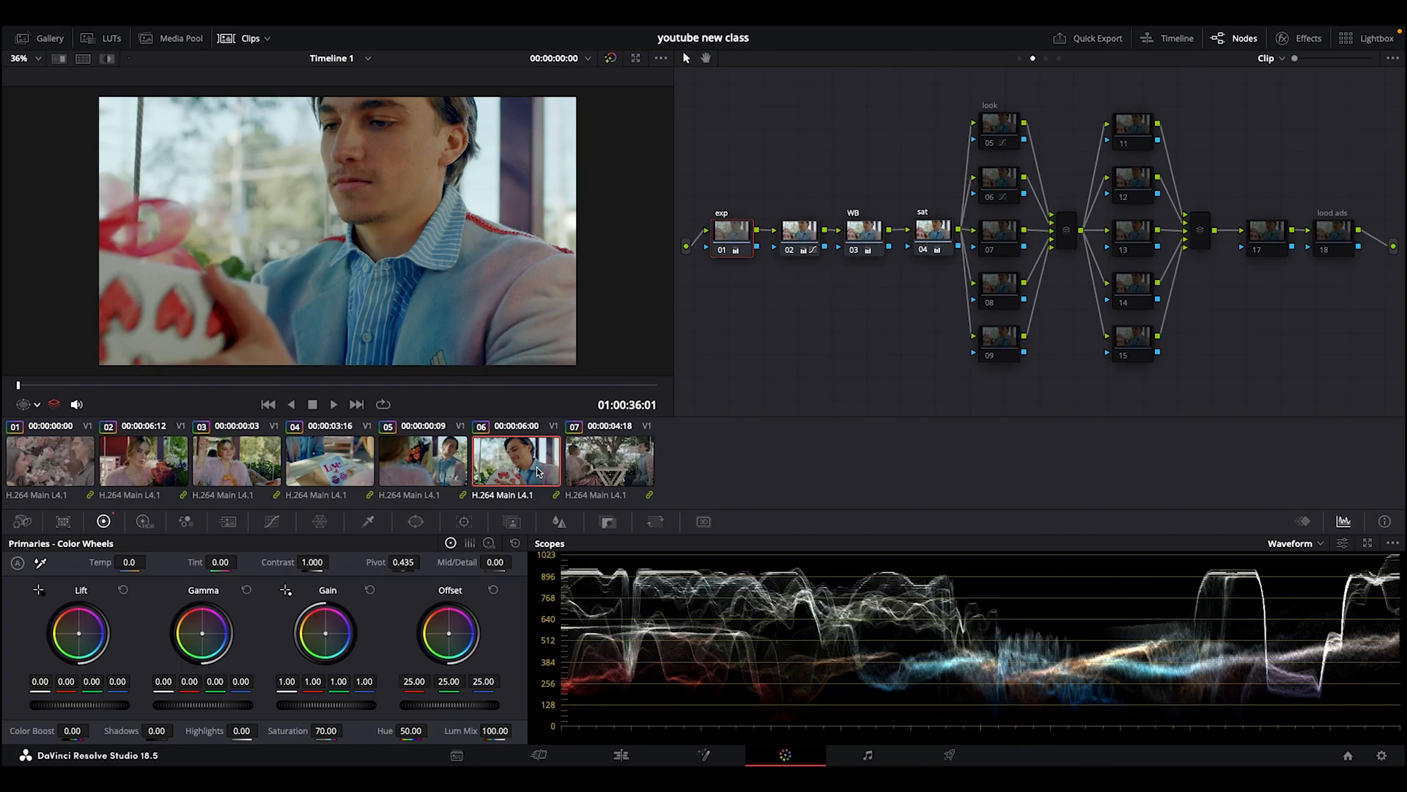
left_click(983, 132)
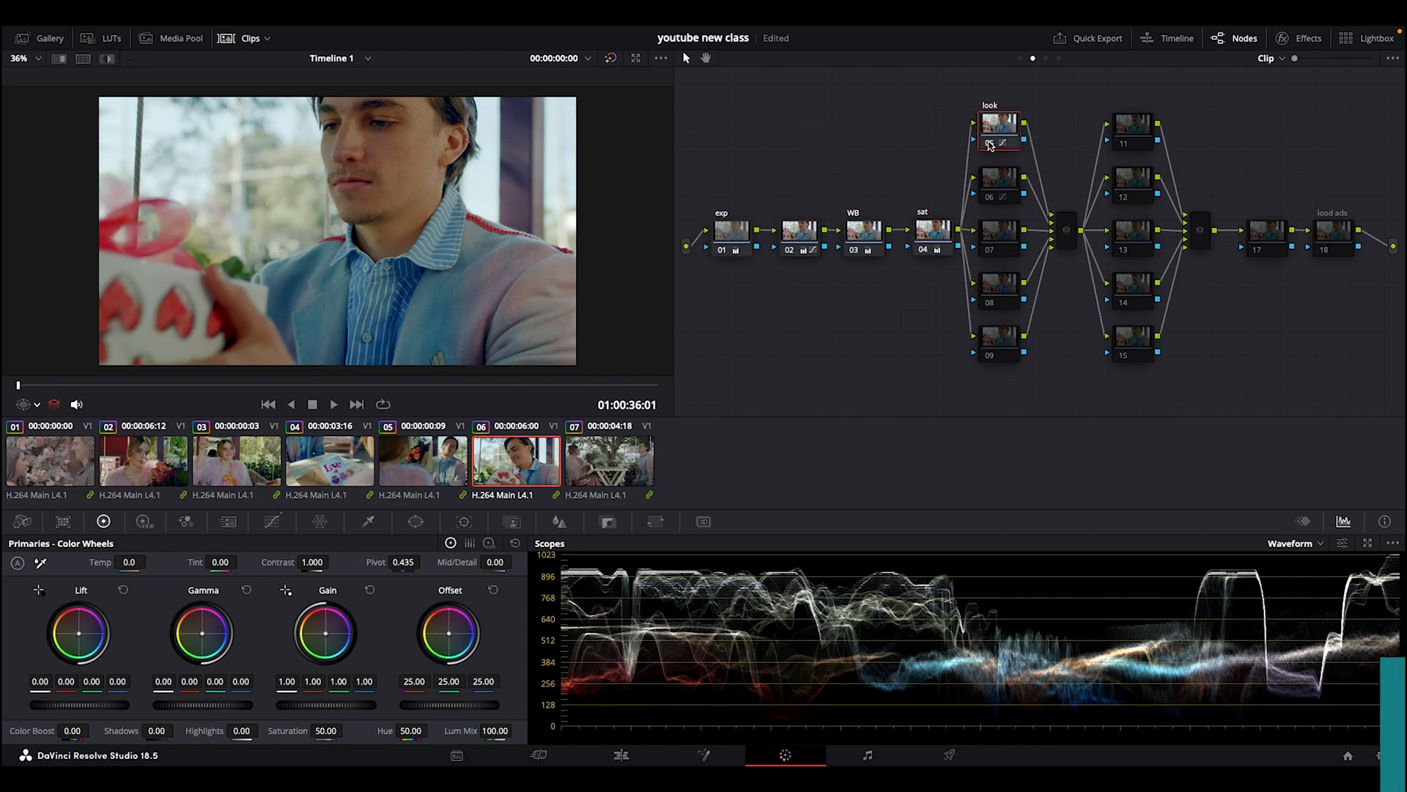
left_click(272, 521)
left_click(340, 544)
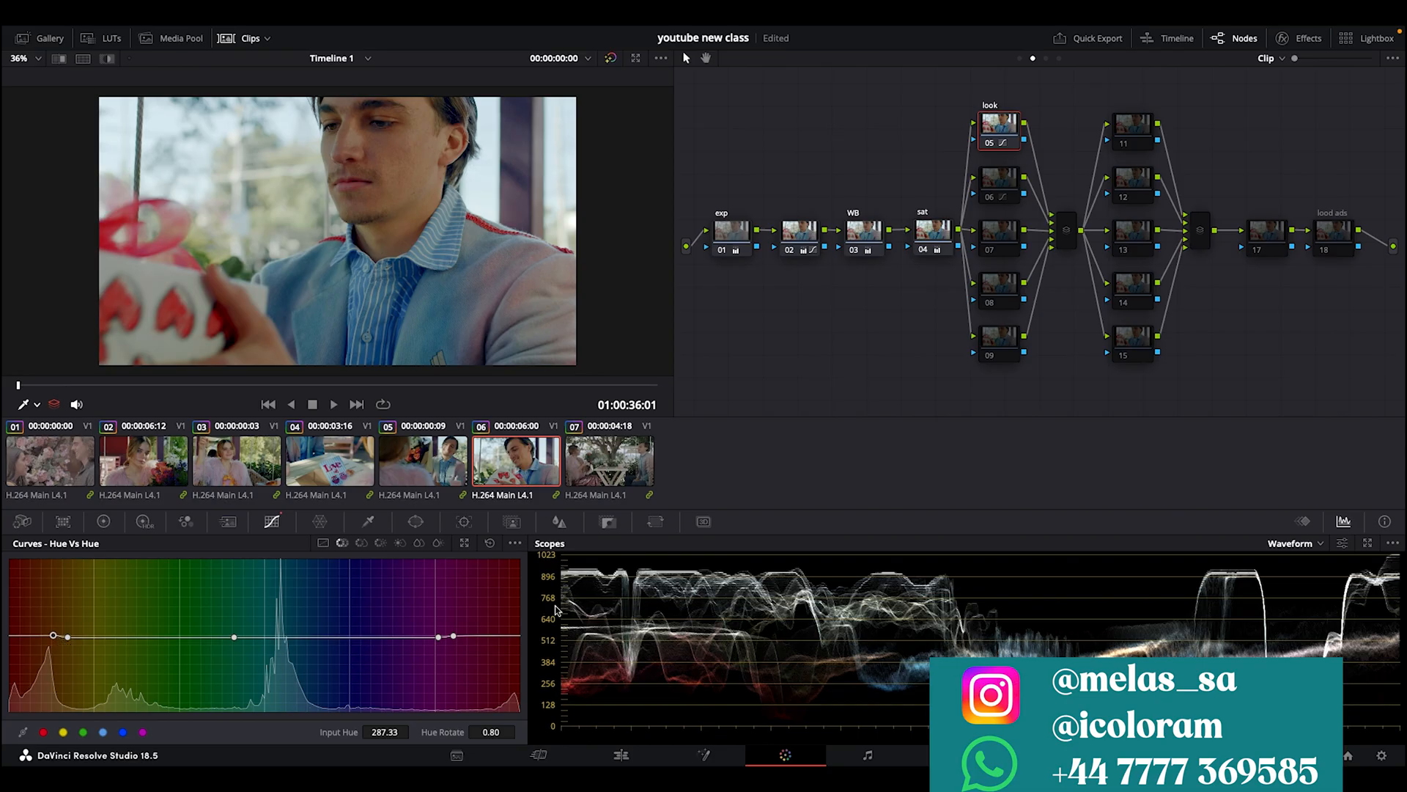
left_click(362, 543)
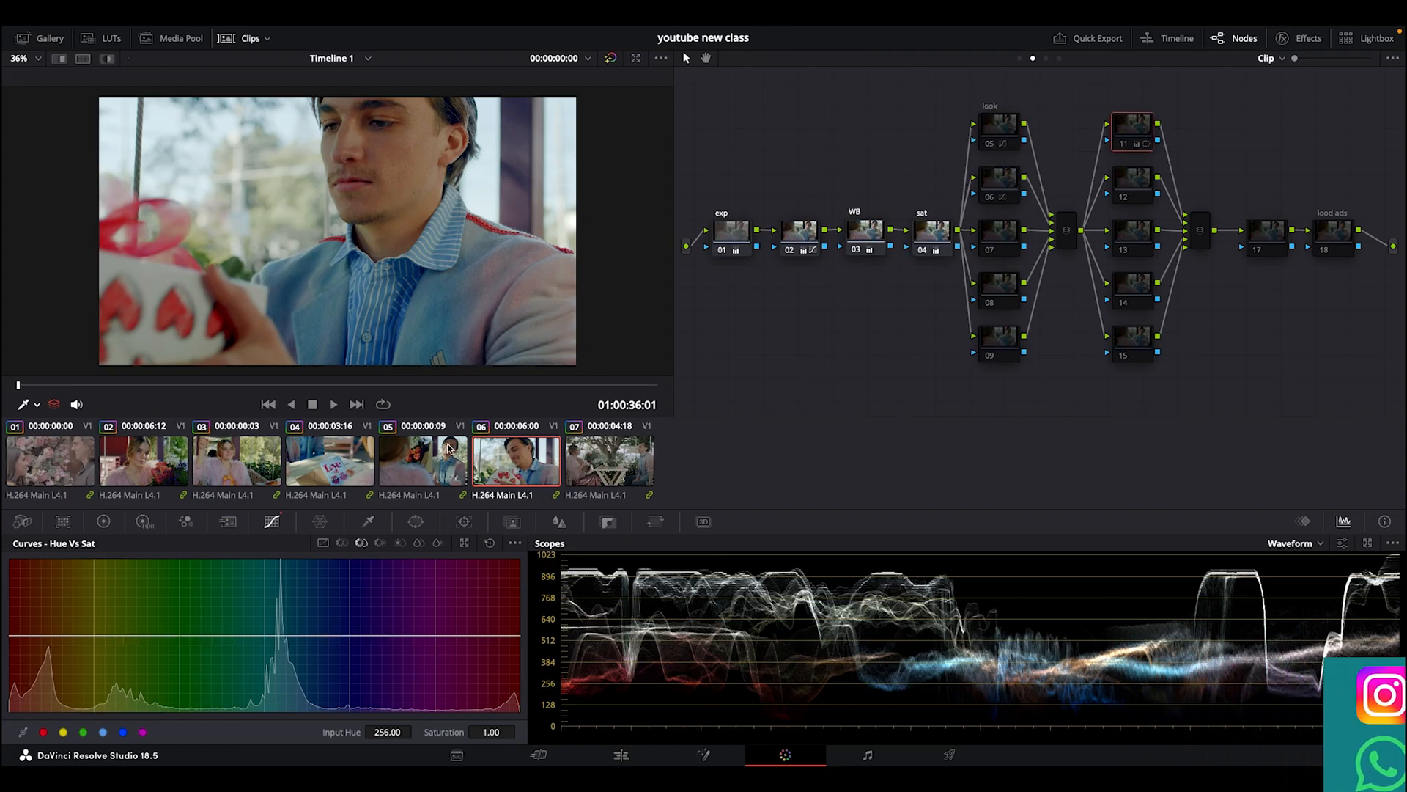
- Enable the look node 05 on clips 05, 02 and 03
left_click(450, 448)
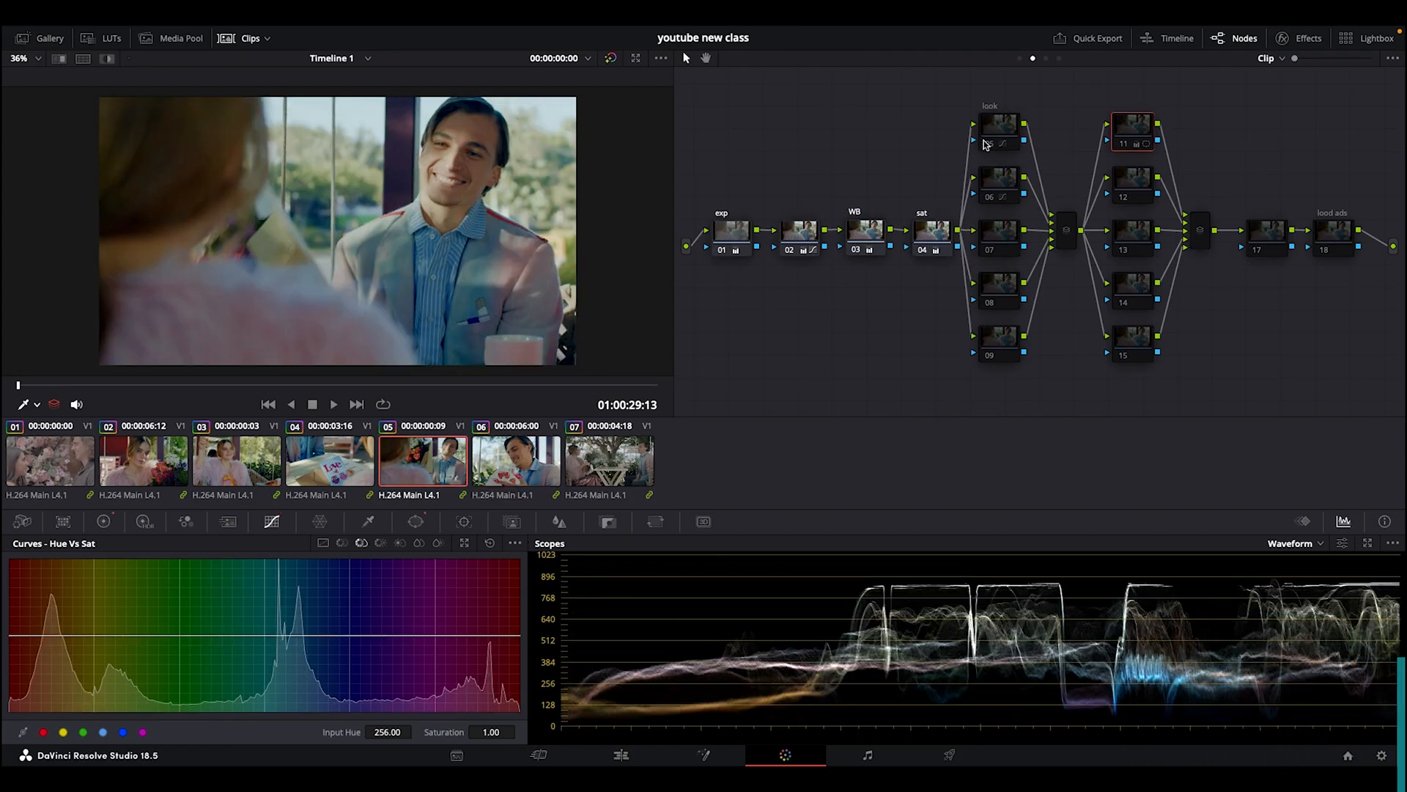
left_click(288, 470)
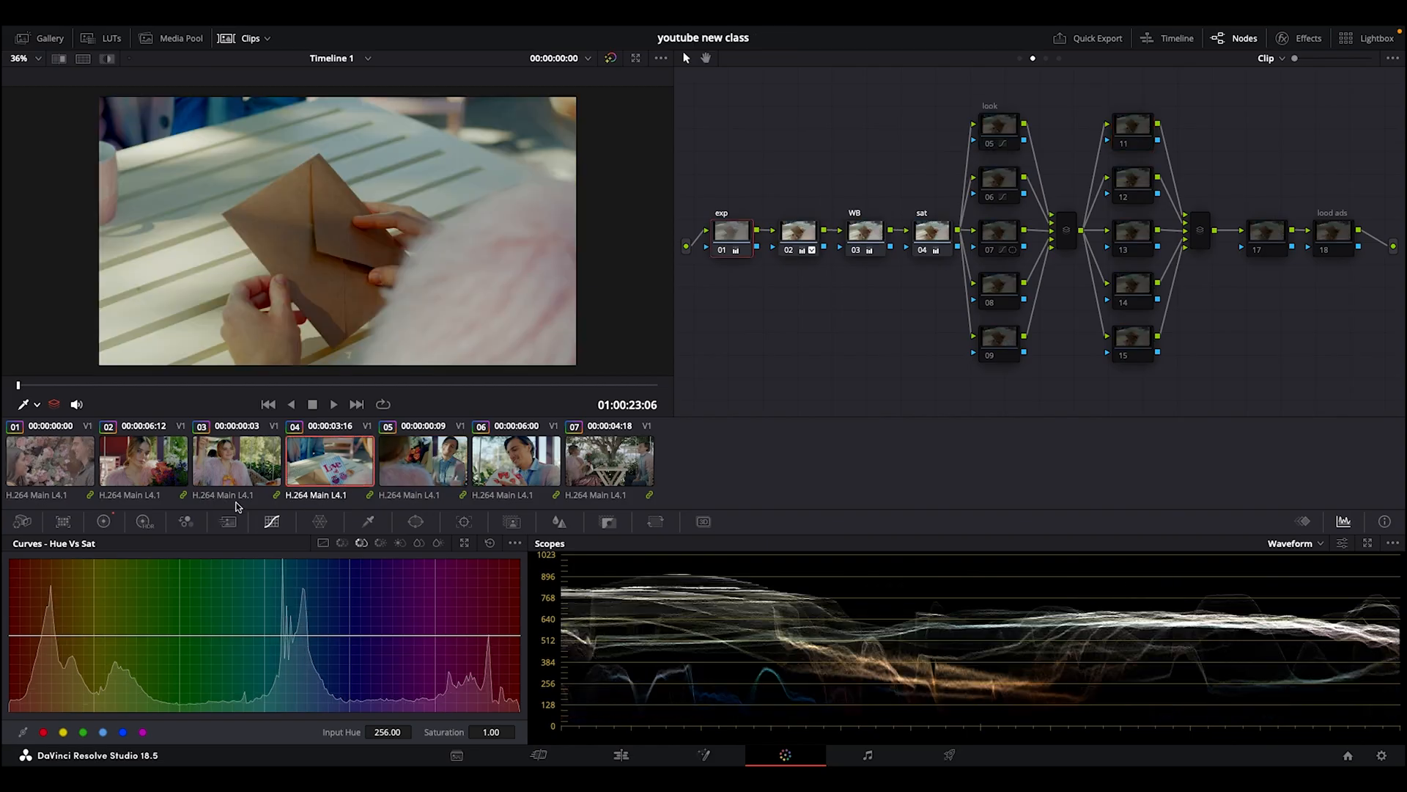
left_click(238, 478)
key("Up")
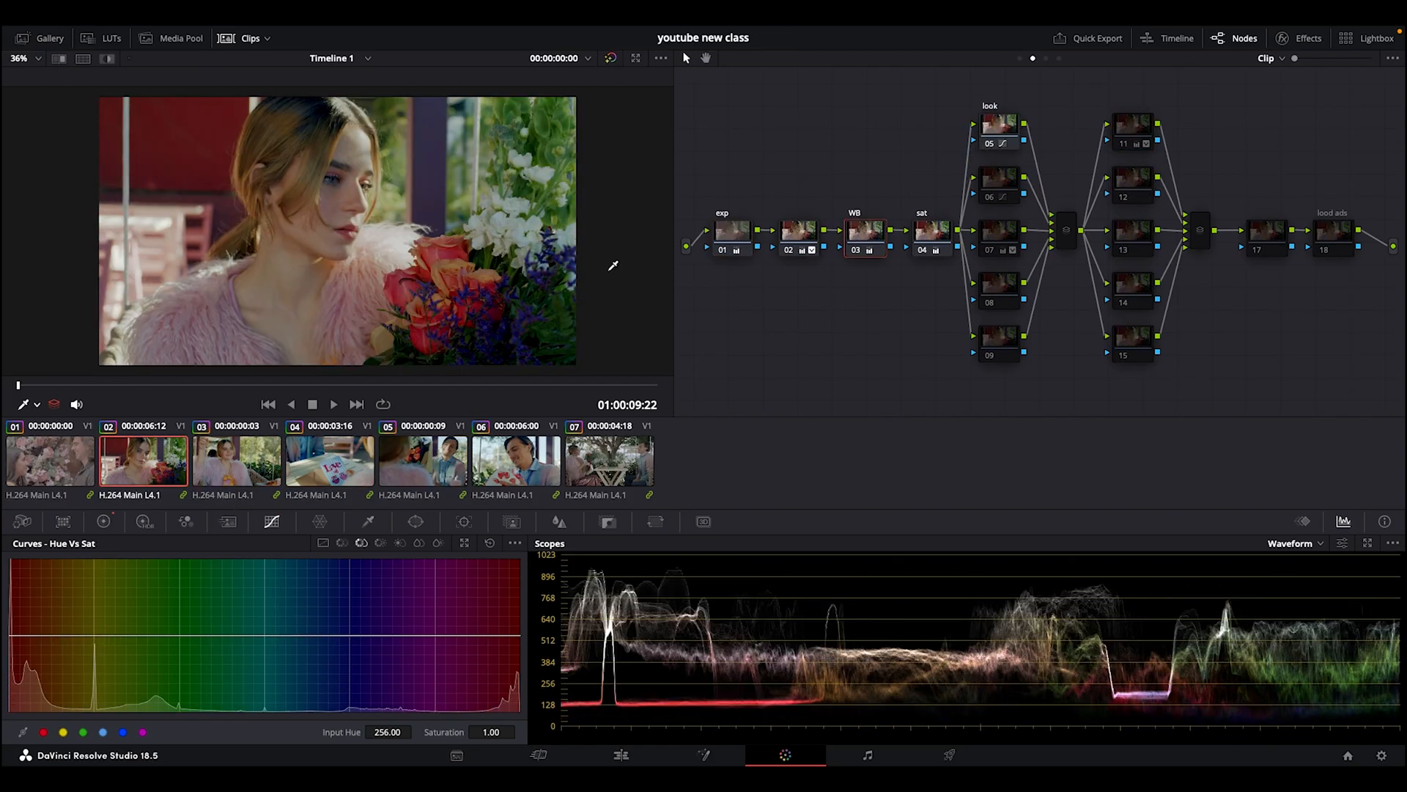
left_click(240, 453)
left_click(987, 144)
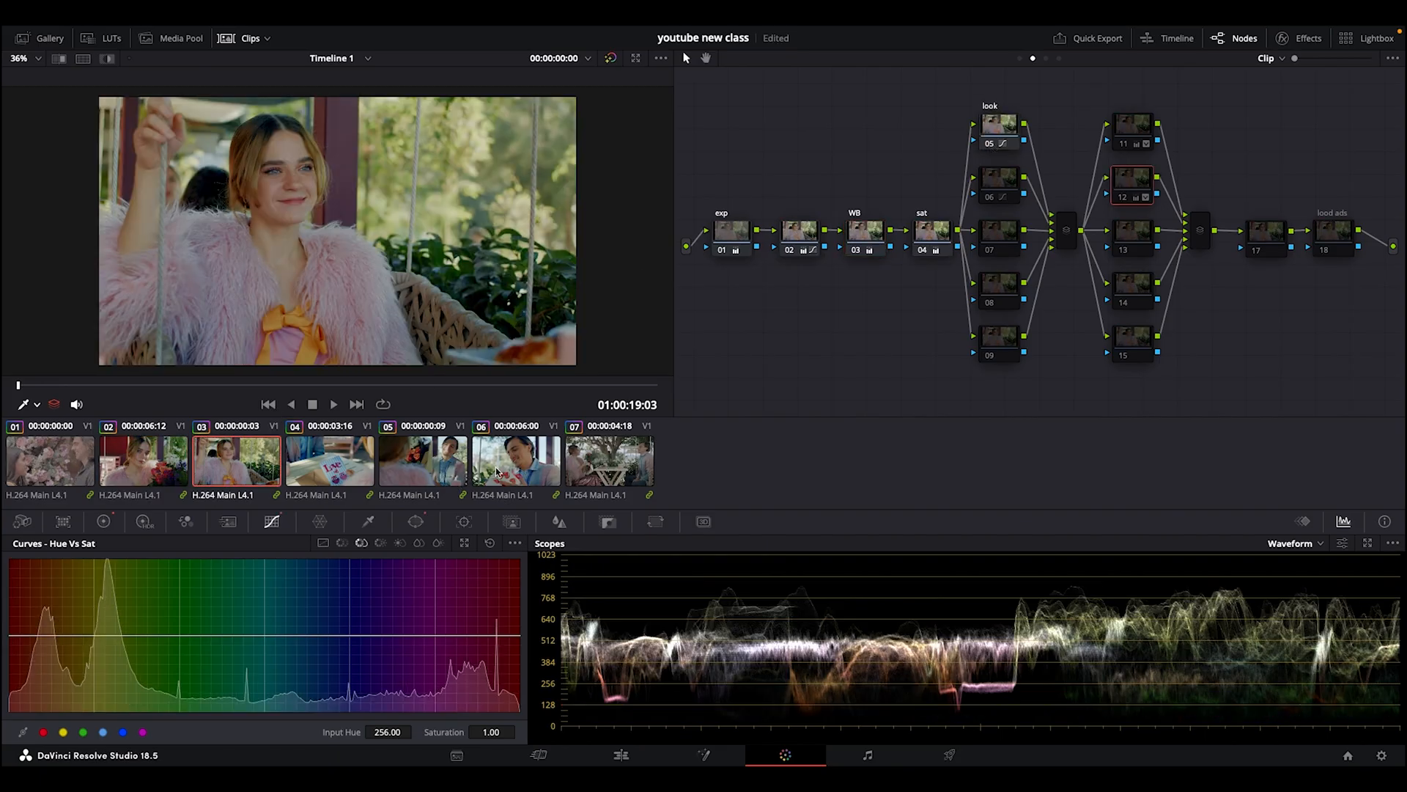
- Enable the sat, exp and look nodes on clip 07
left_click(638, 467)
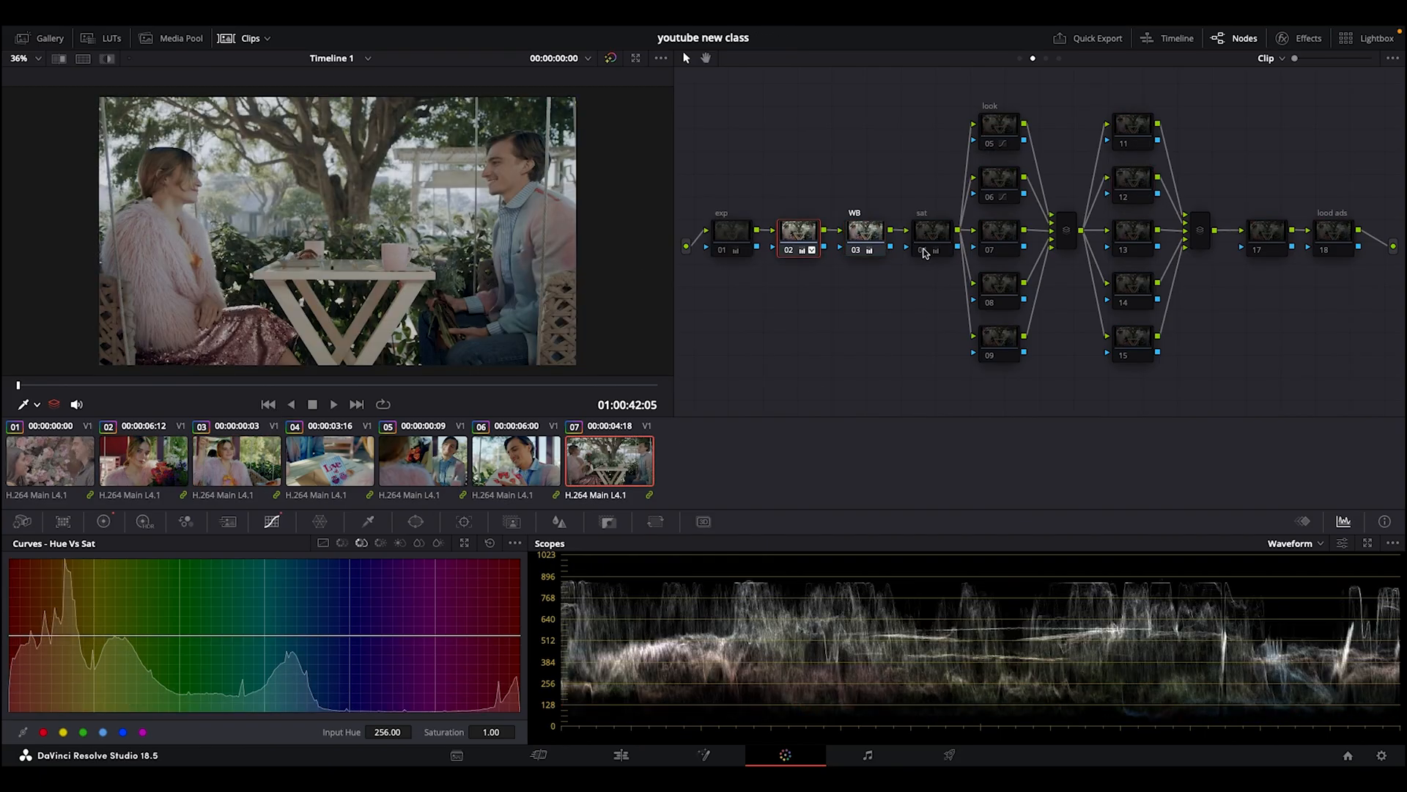
left_click(924, 252)
left_click(720, 251)
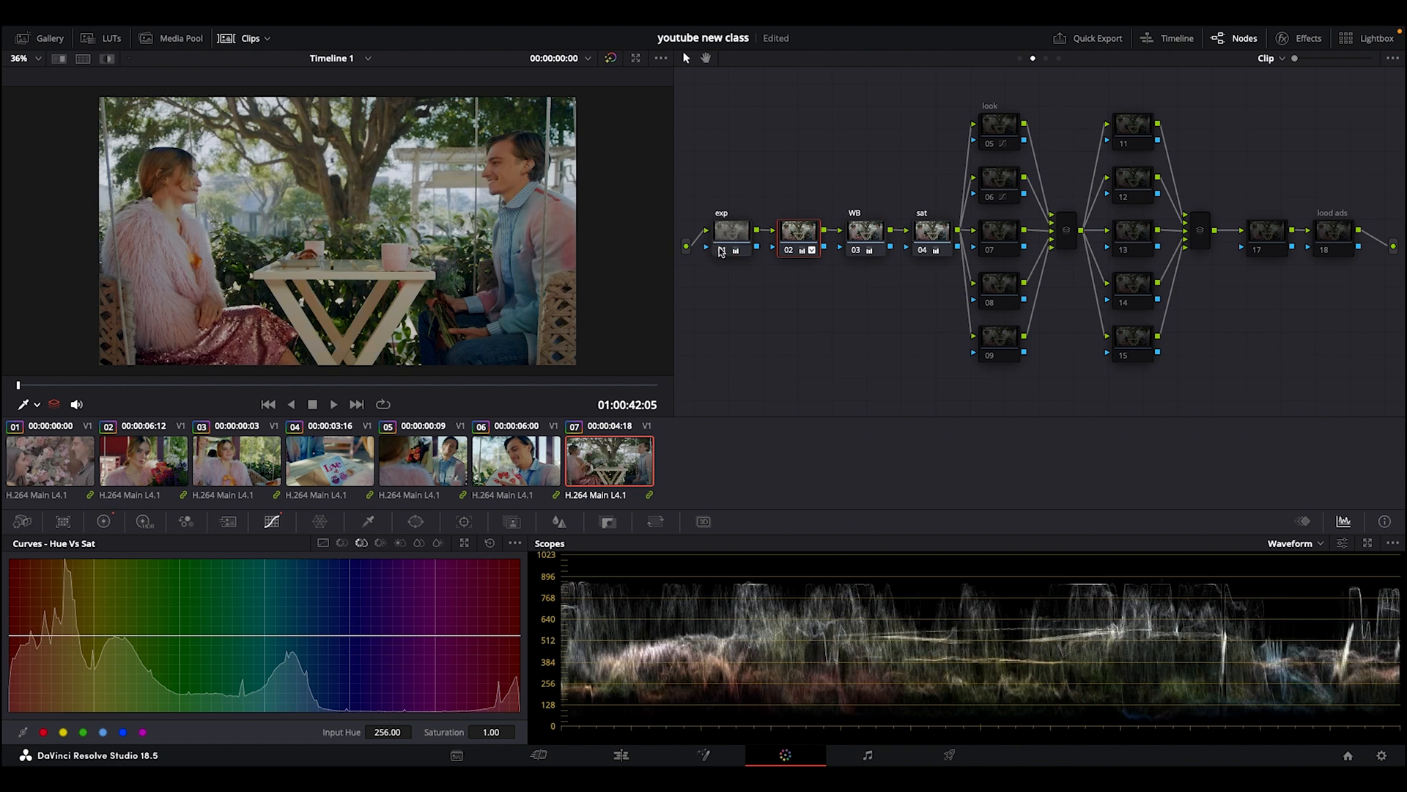
left_click(990, 146)
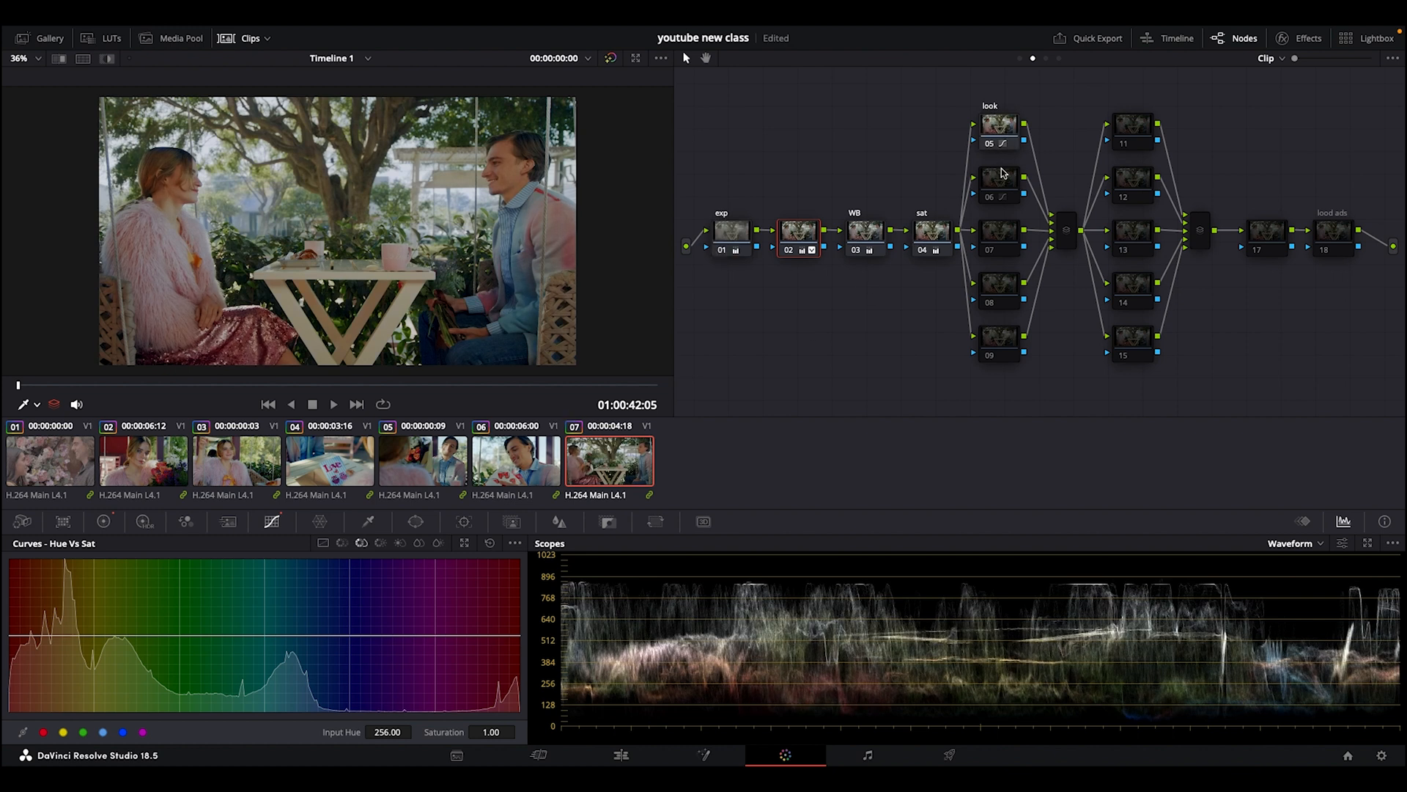
- On clip 07, review node 06's Hue Vs Lum, Hue Vs Hue, Hue Vs Sat and Custom curves, and enable the node
left_click(1004, 175)
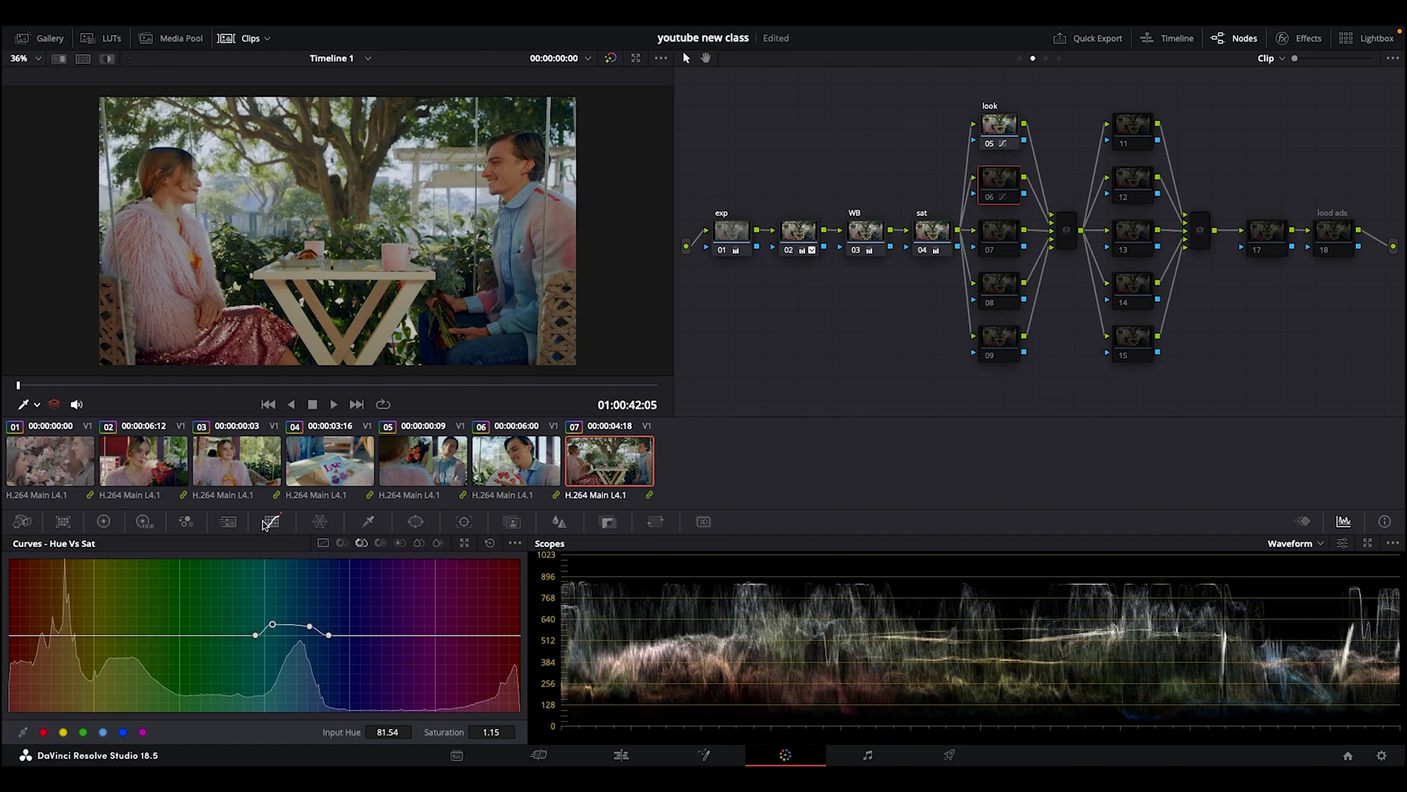
left_click(380, 542)
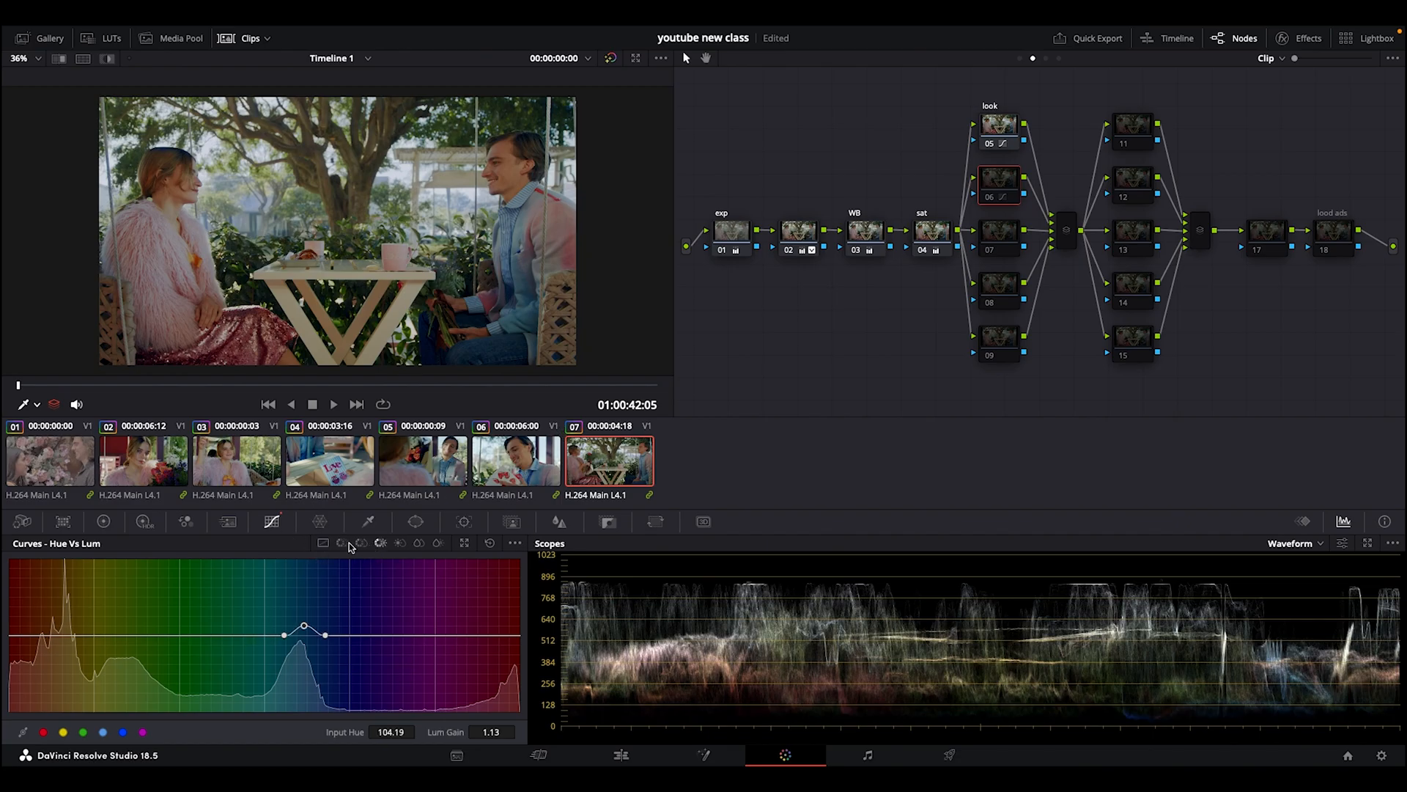
left_click(342, 543)
left_click(362, 542)
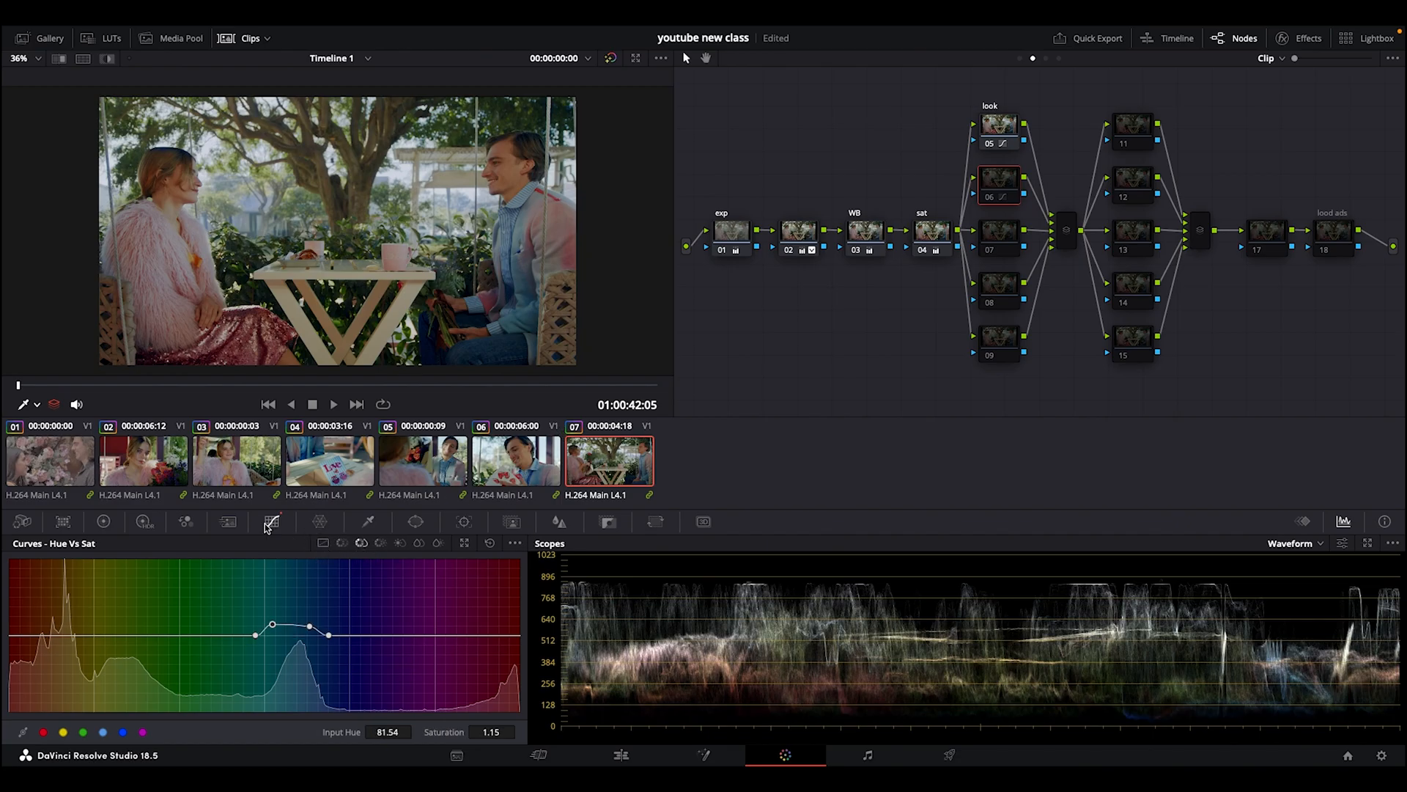
left_click(324, 543)
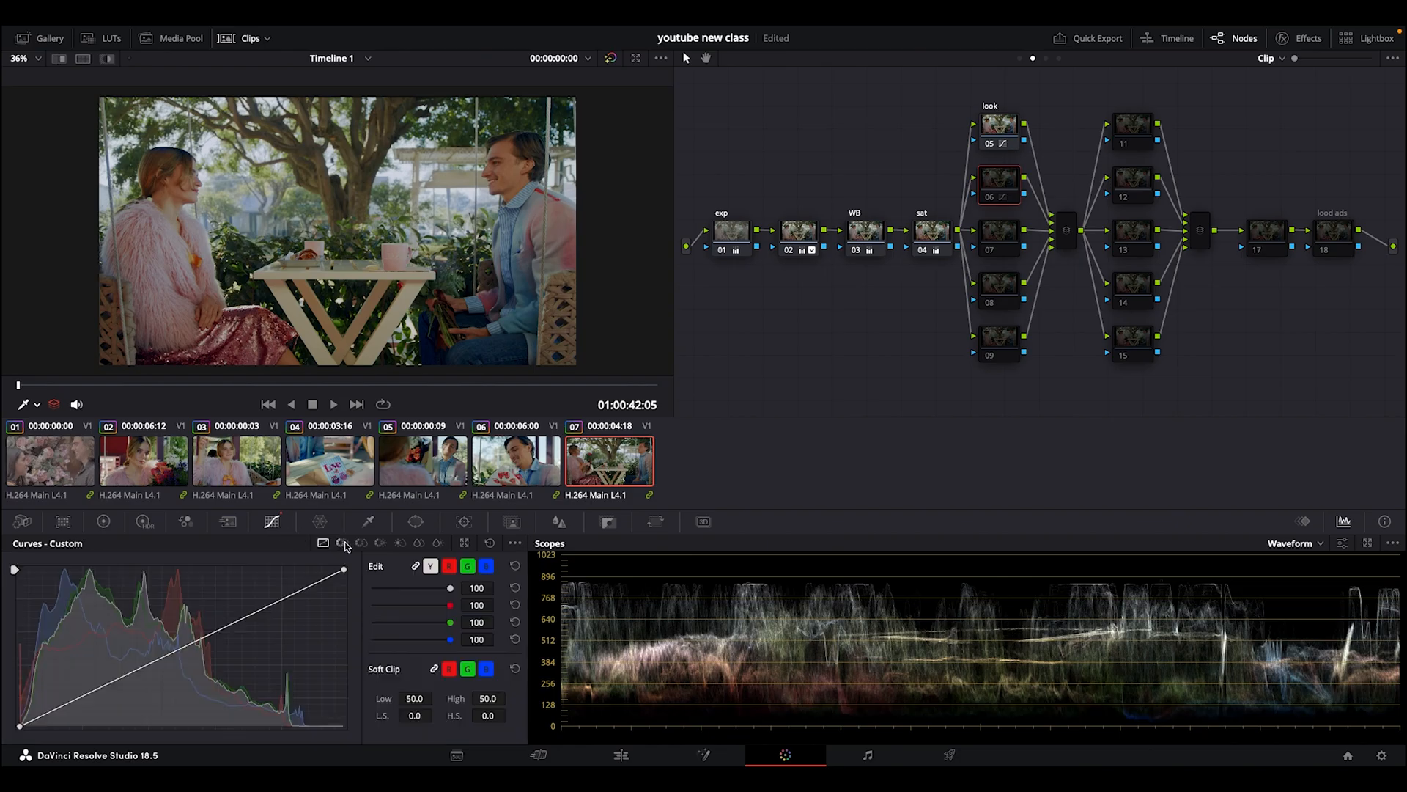
left_click(343, 543)
left_click(361, 543)
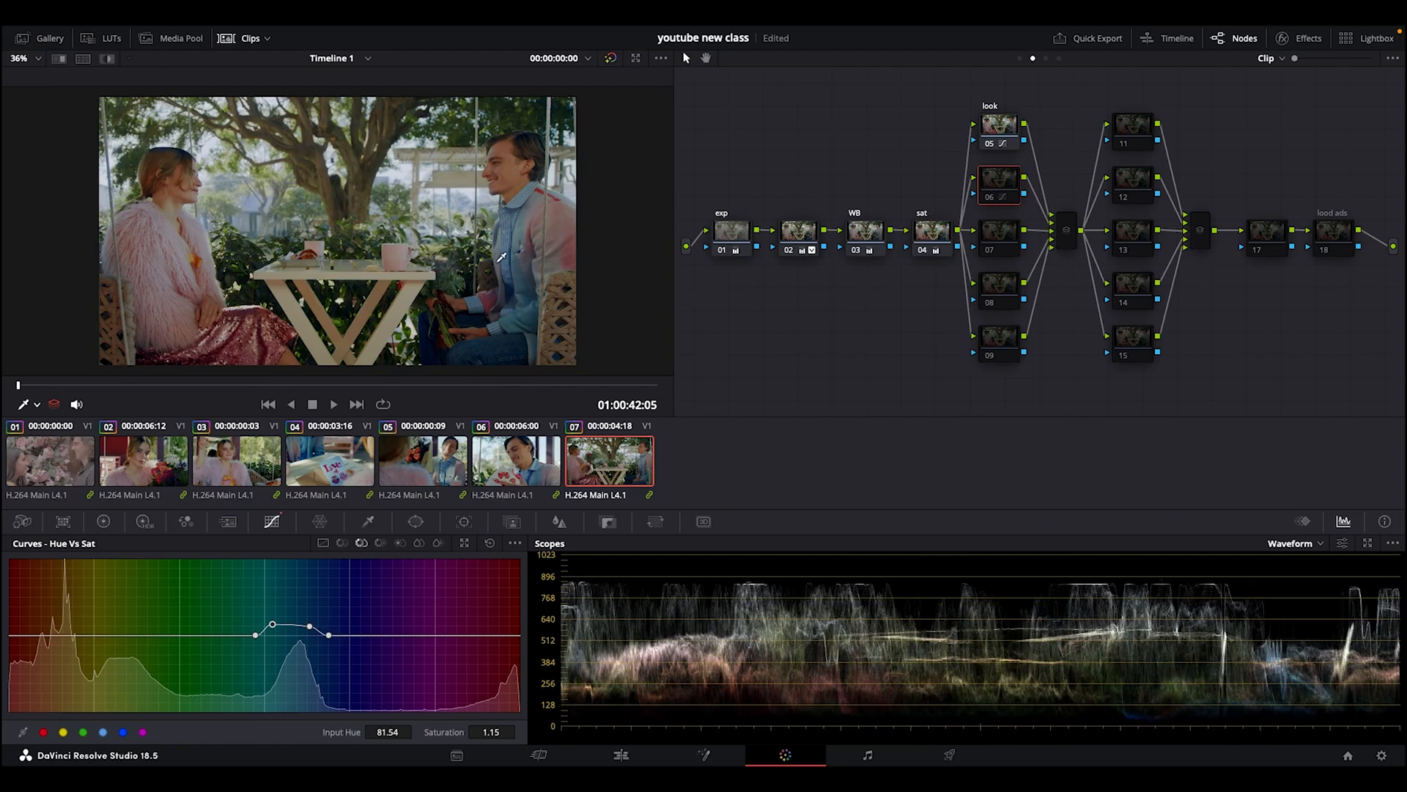
left_click(993, 197)
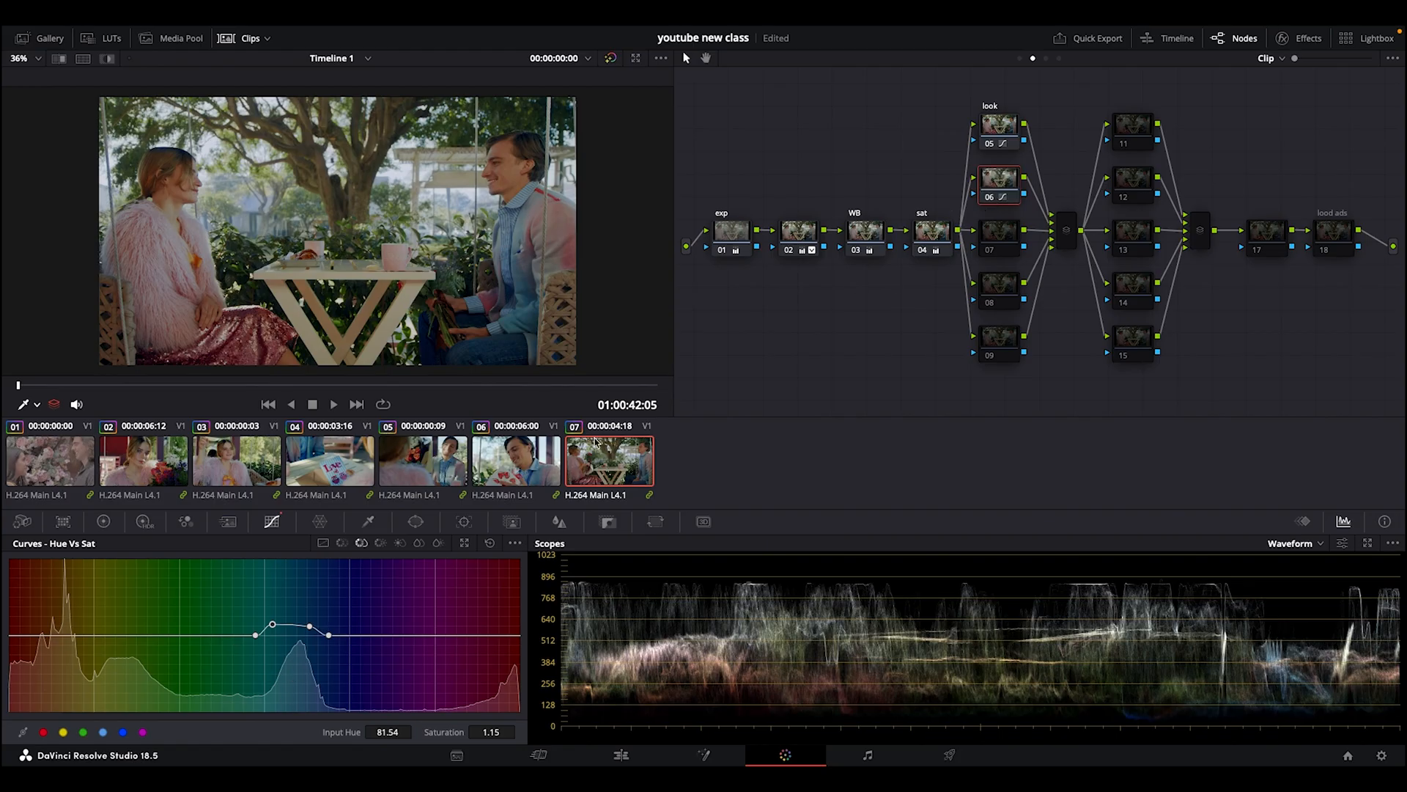
- Enable node 06 on clips 06, 05, 03 and 02
left_click(548, 467)
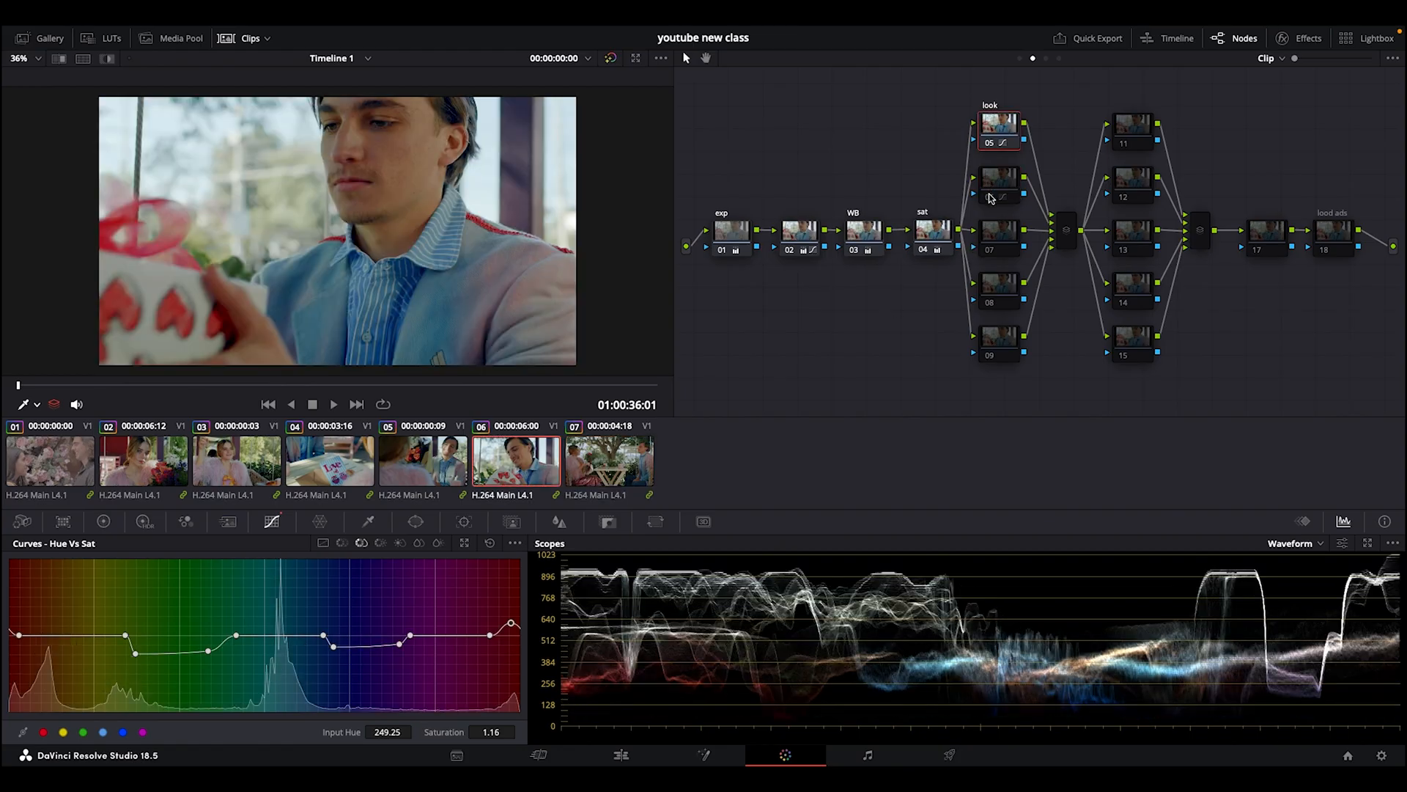
left_click(990, 198)
left_click(445, 464)
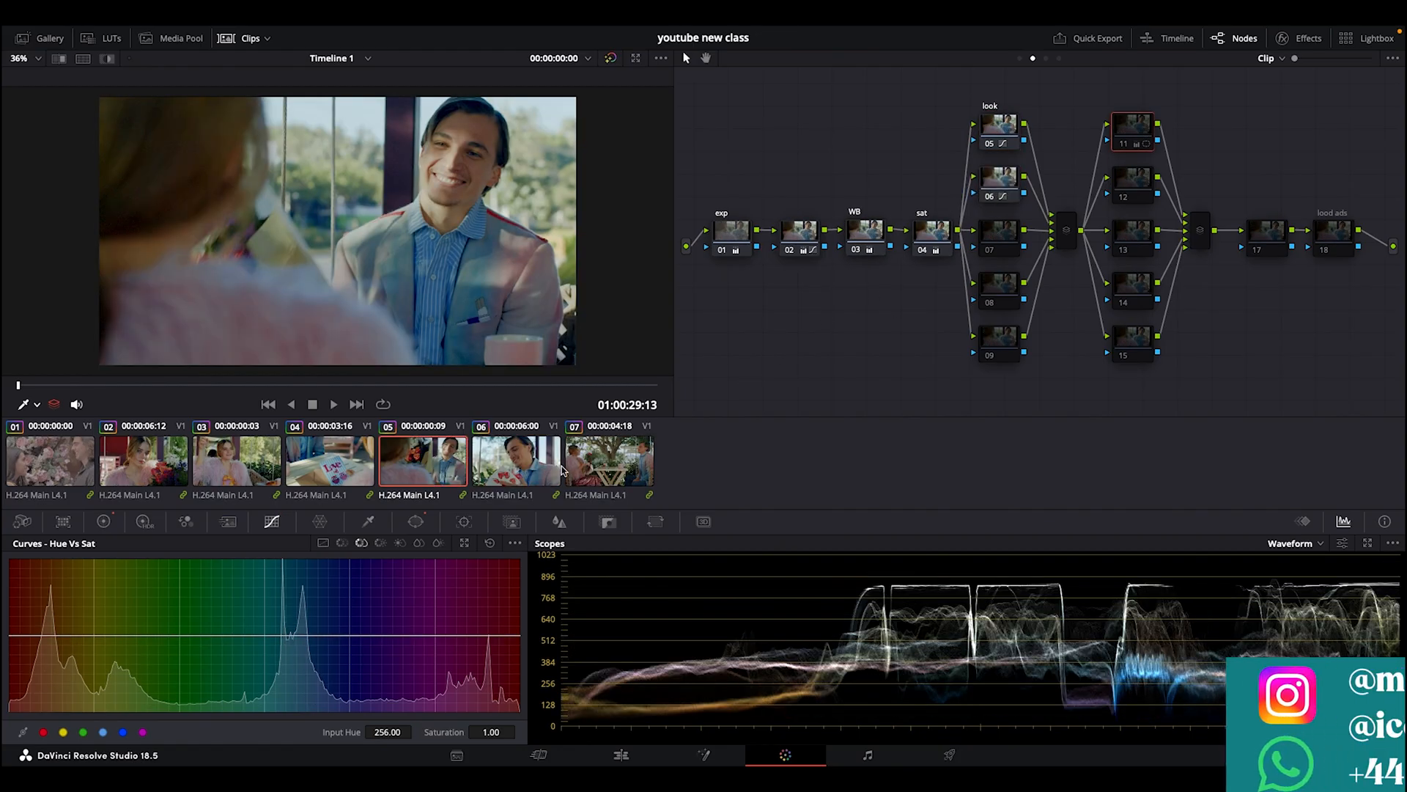
key("Up")
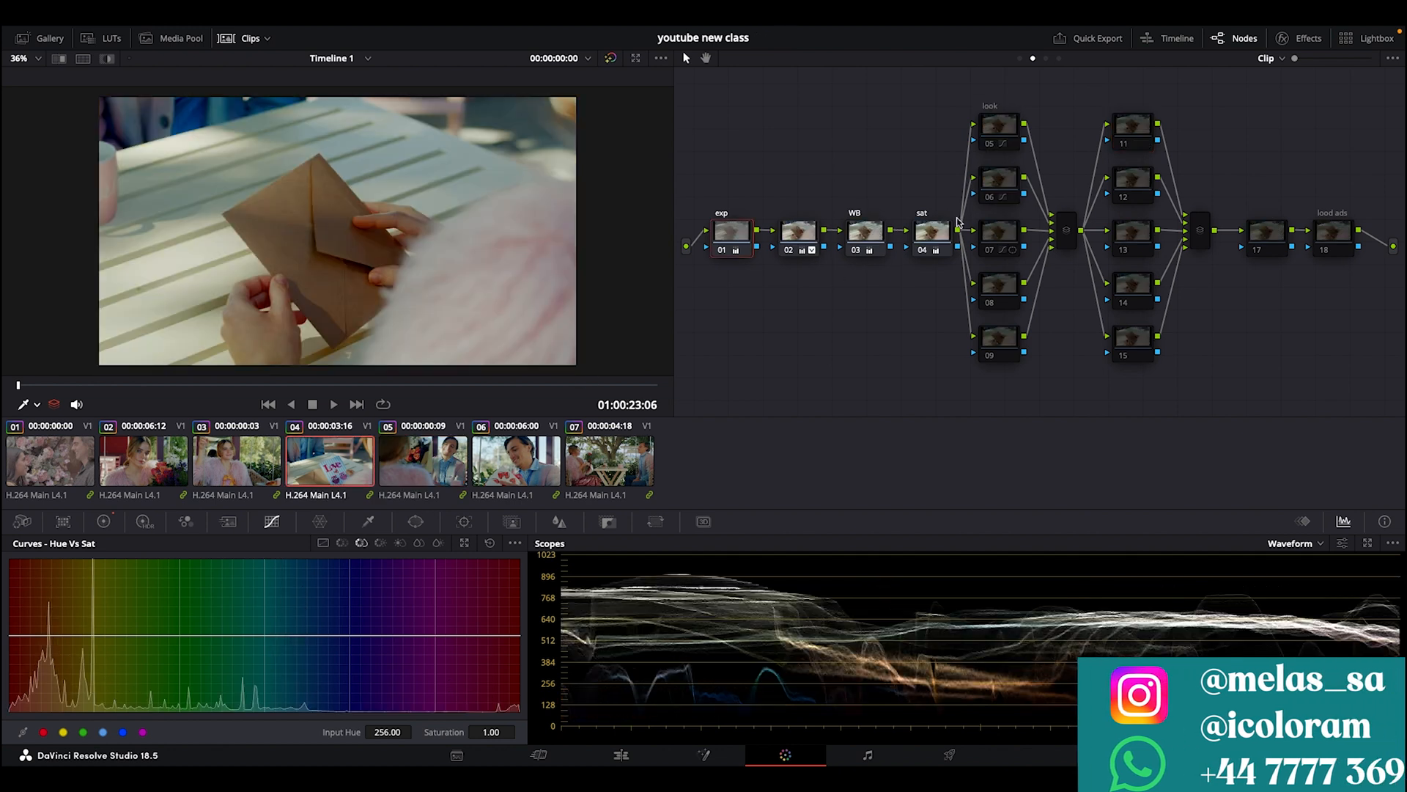
left_click(250, 447)
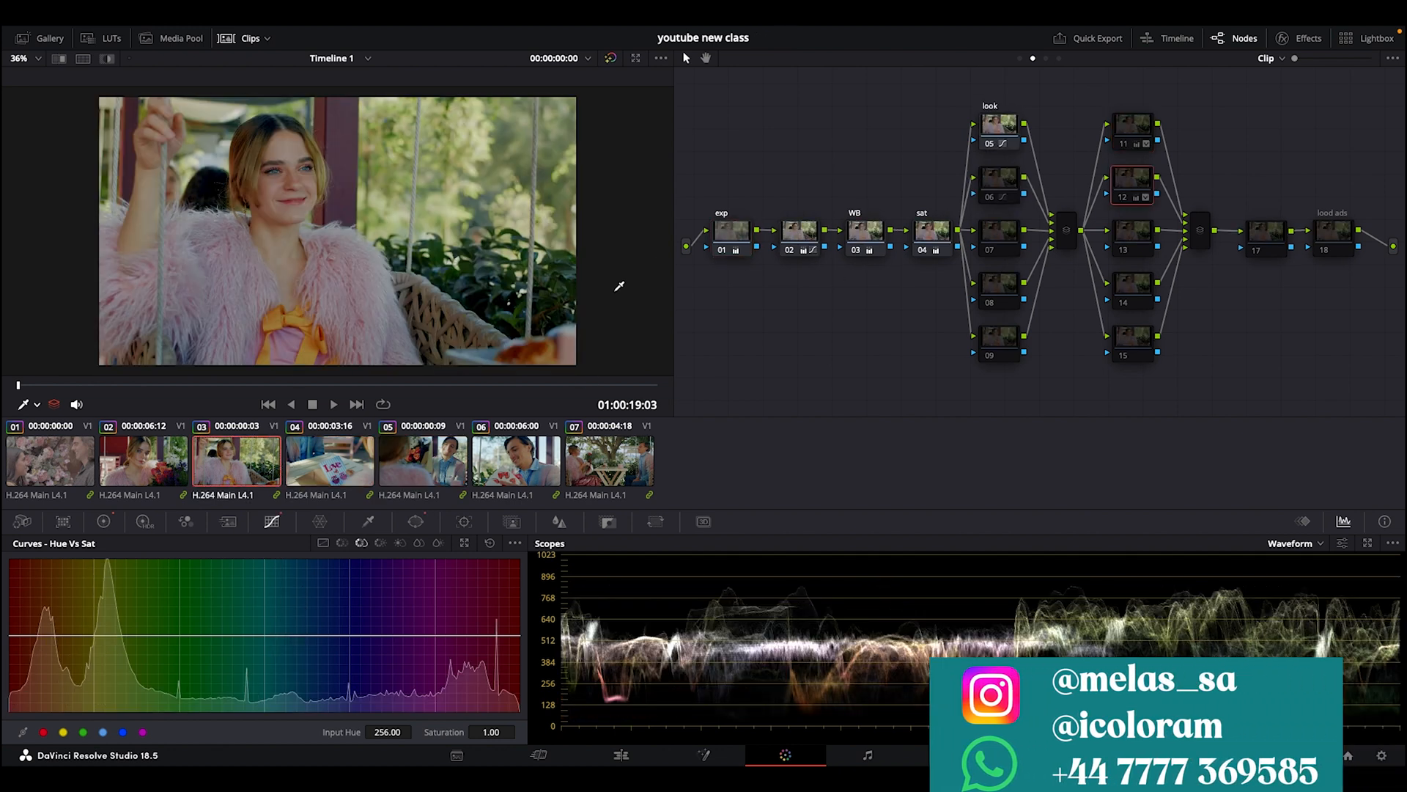
left_click(991, 200)
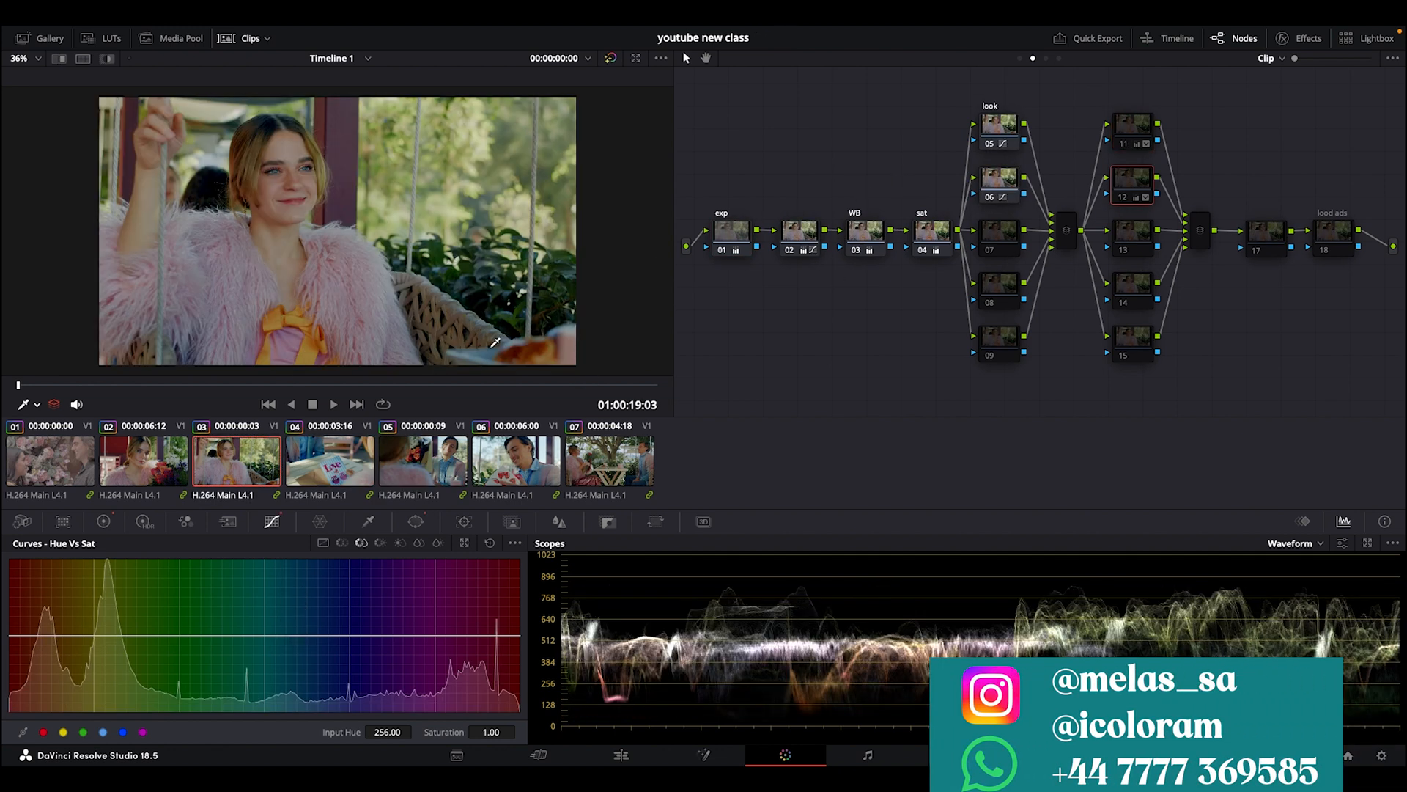
left_click(144, 461)
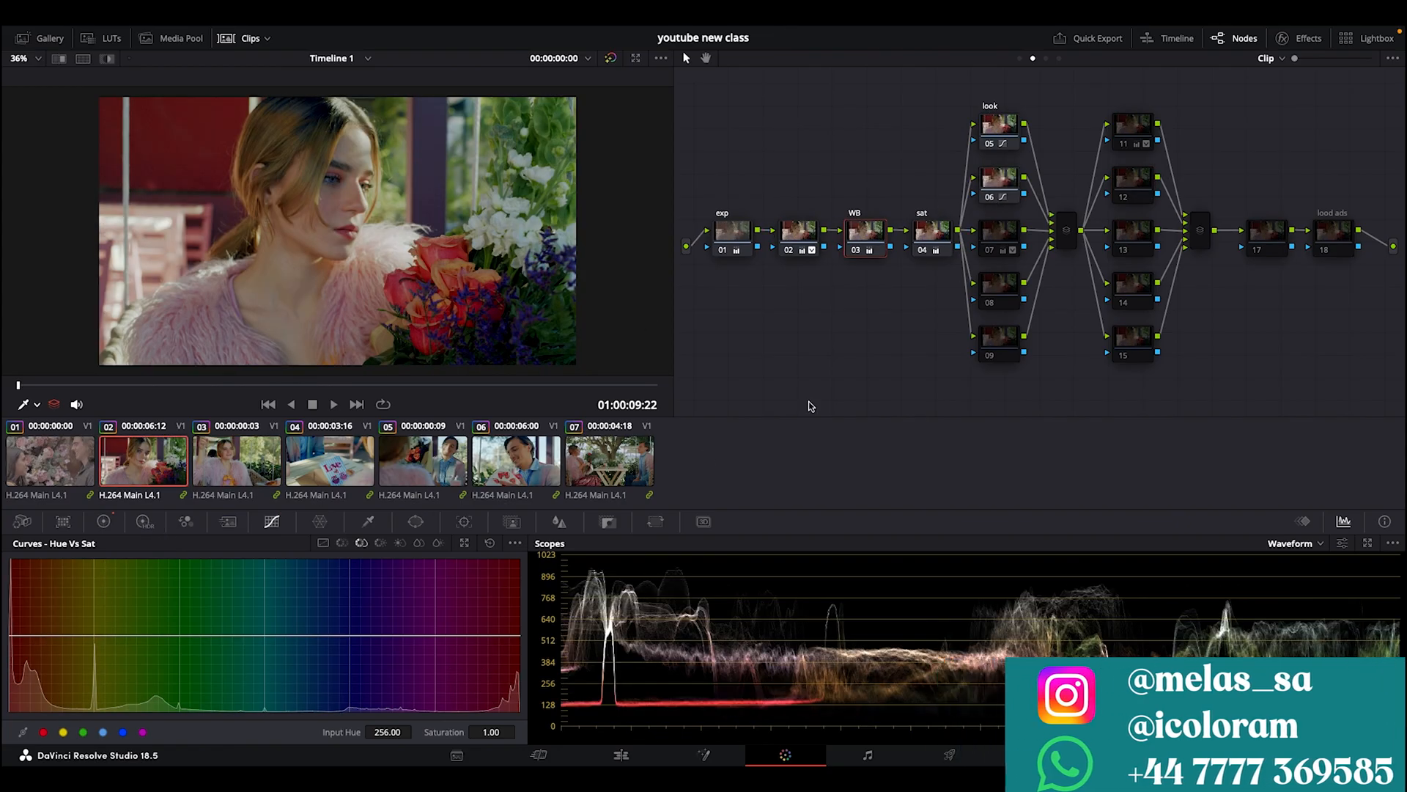
- On clip 02, enable node 07 and review its hand-drawn window, primary color wheels and key output gain
left_click(999, 234)
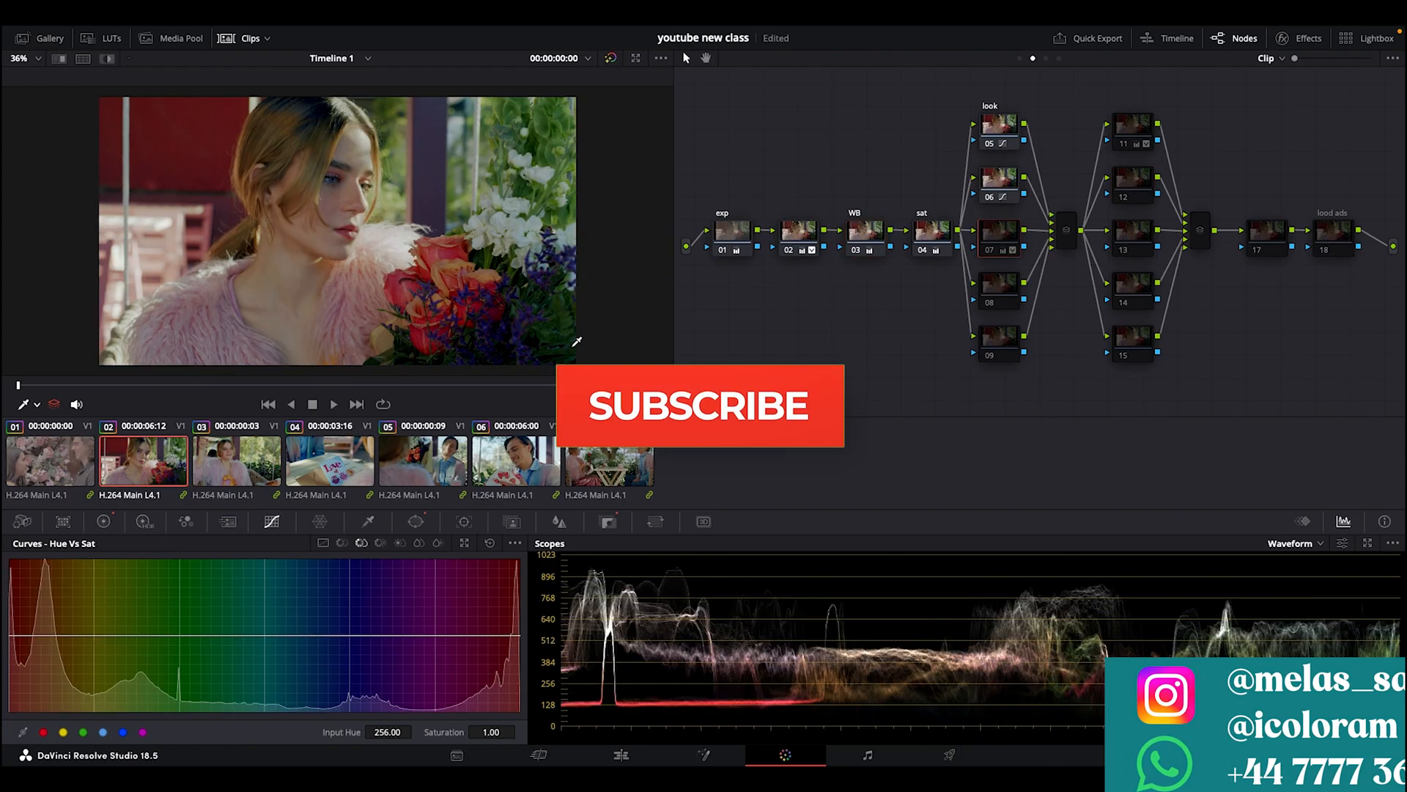
left_click(415, 522)
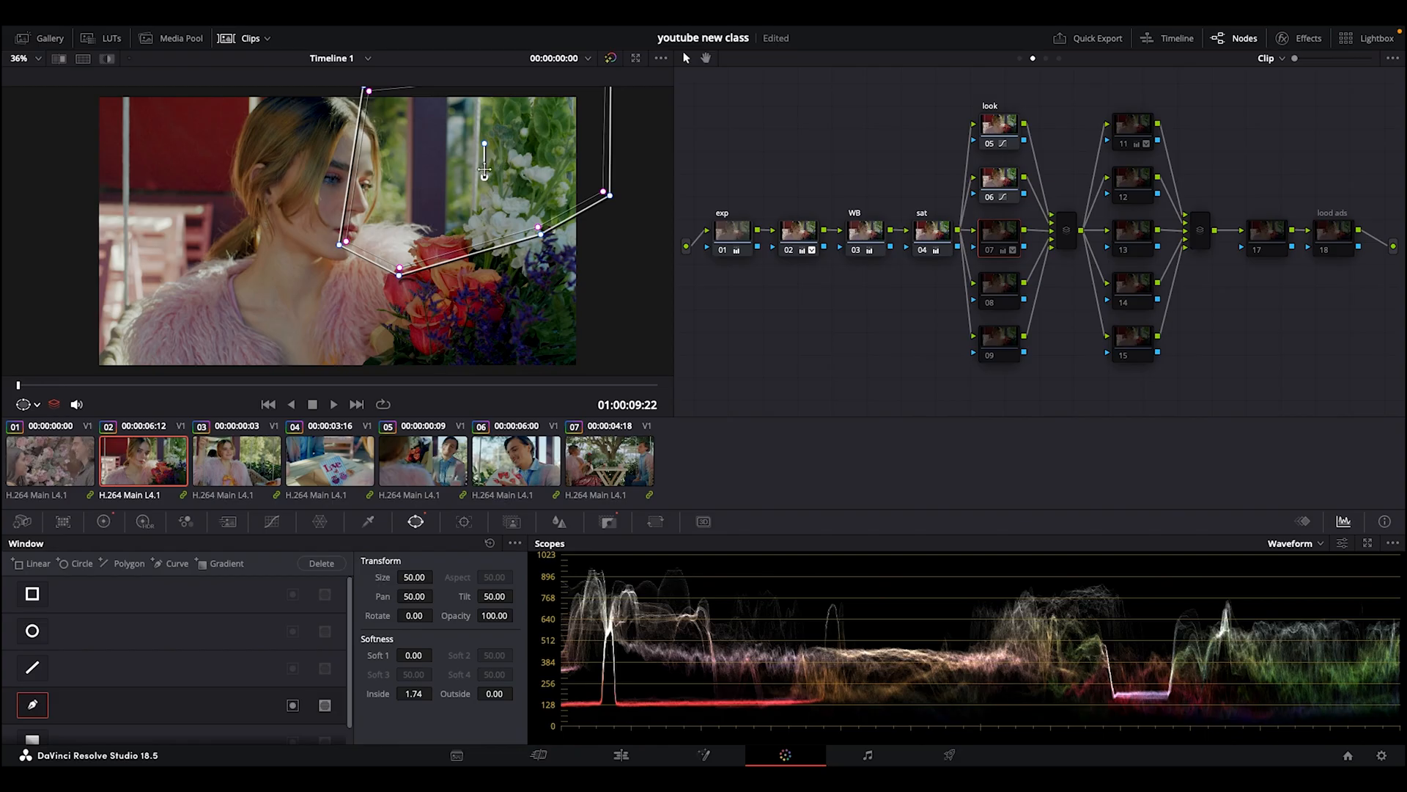
left_click(991, 251)
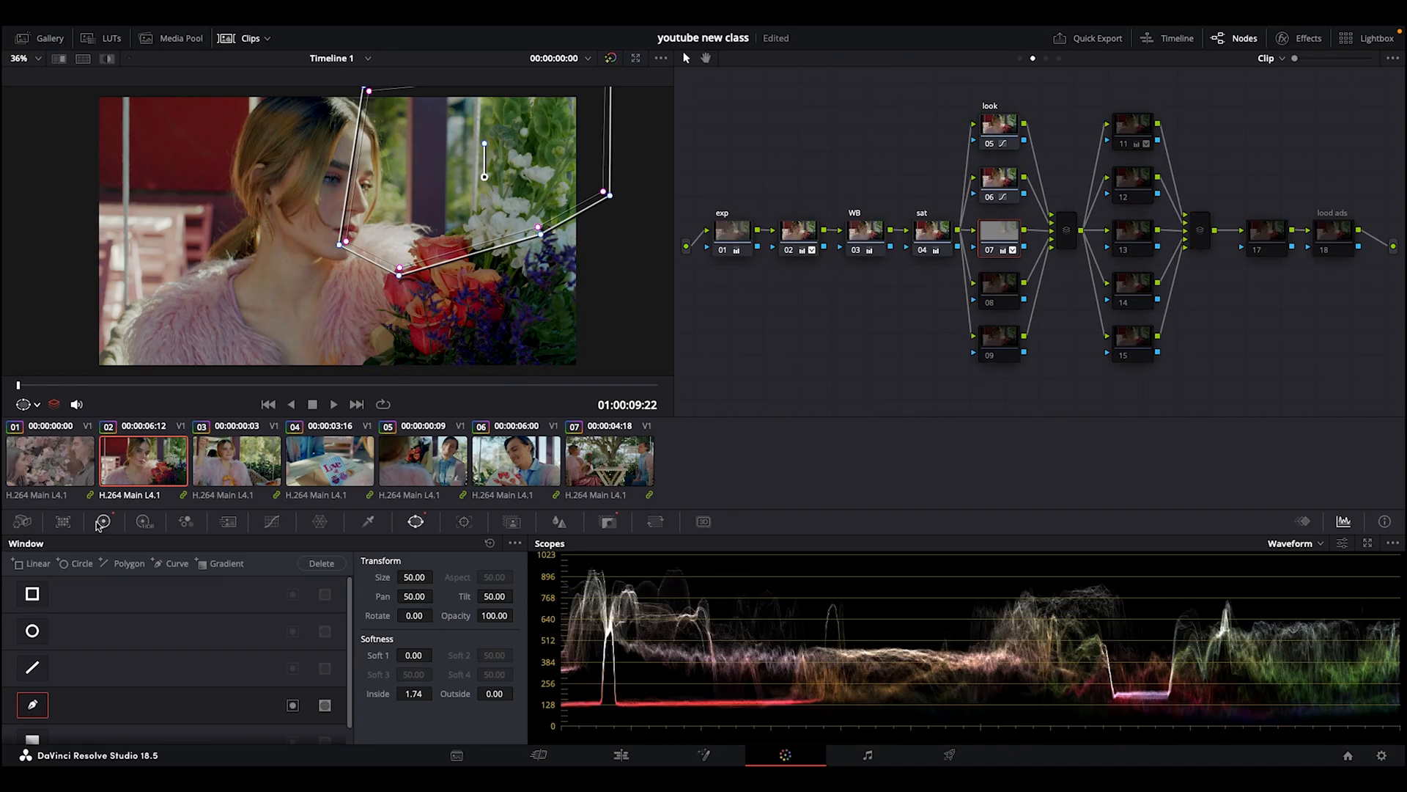
left_click(101, 522)
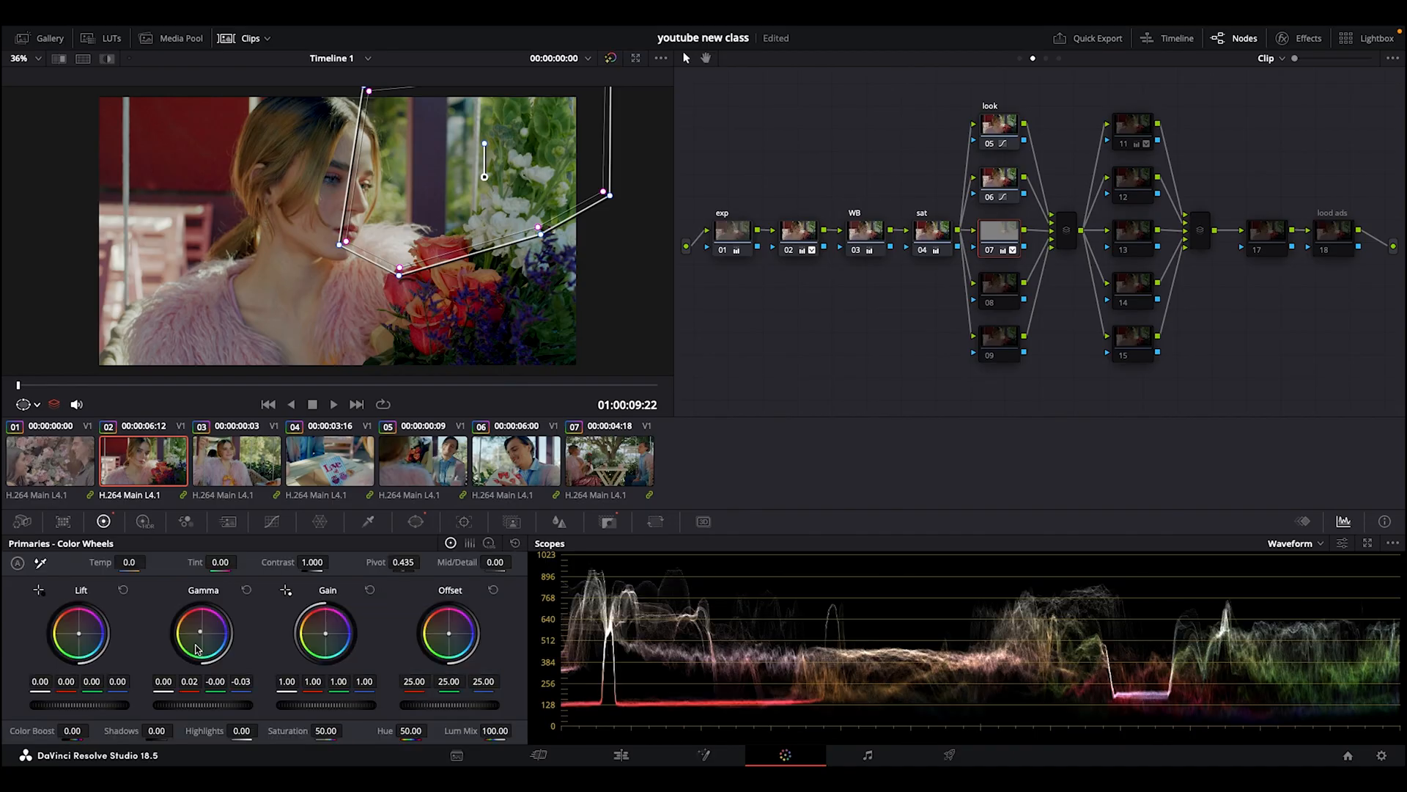
left_click(608, 521)
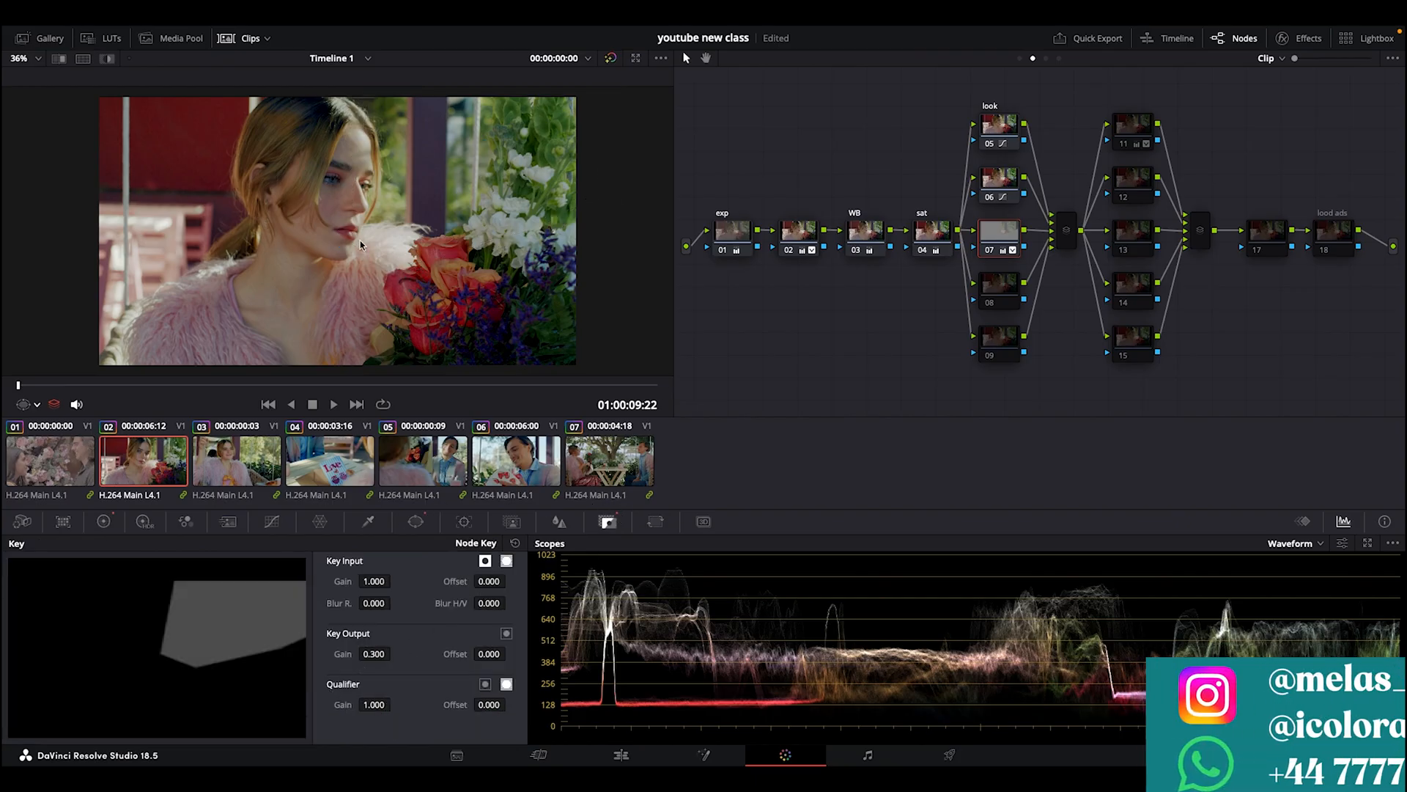
- Check clip 03, and on clip 04 inspect node 07's circle window around the envelope and its Custom curve
left_click(215, 469)
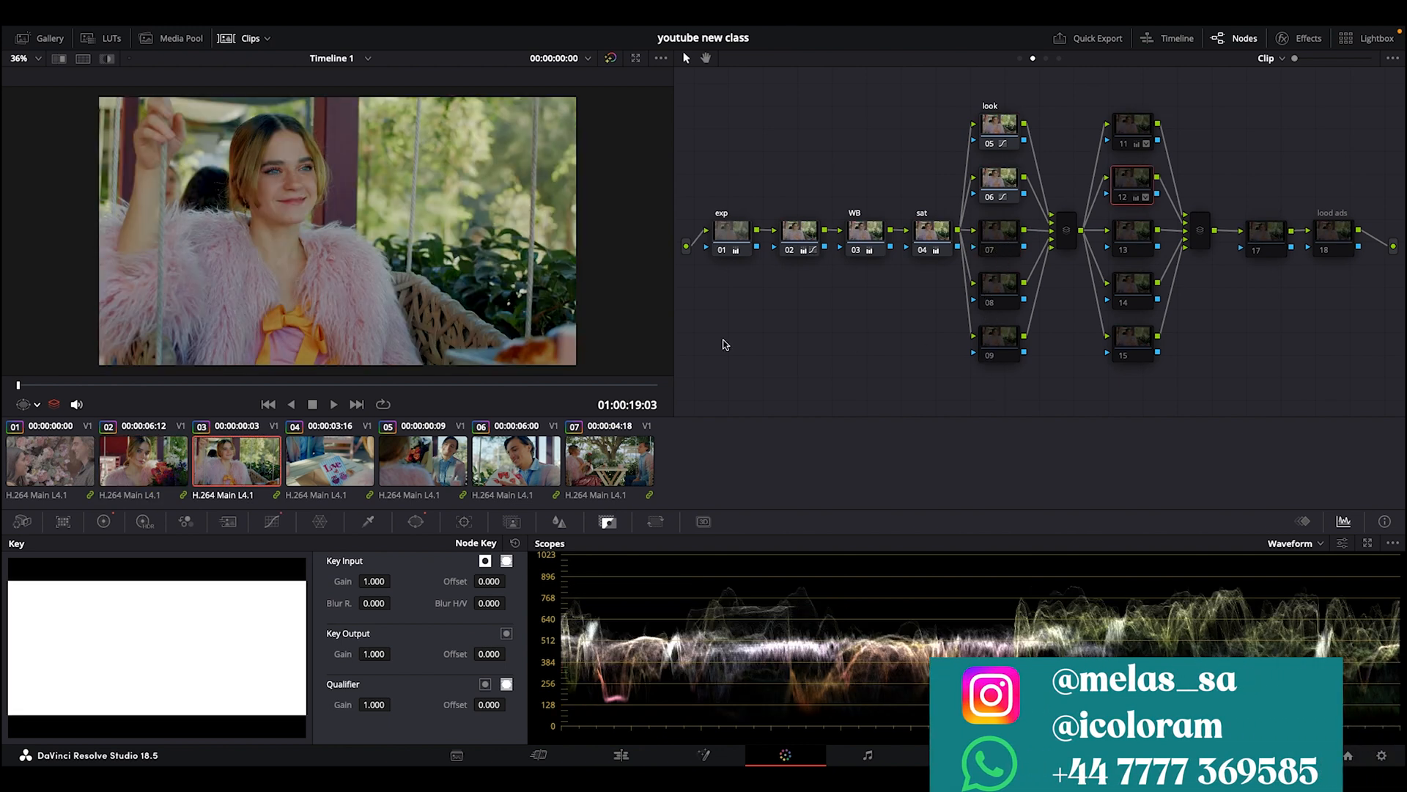
left_click(304, 469)
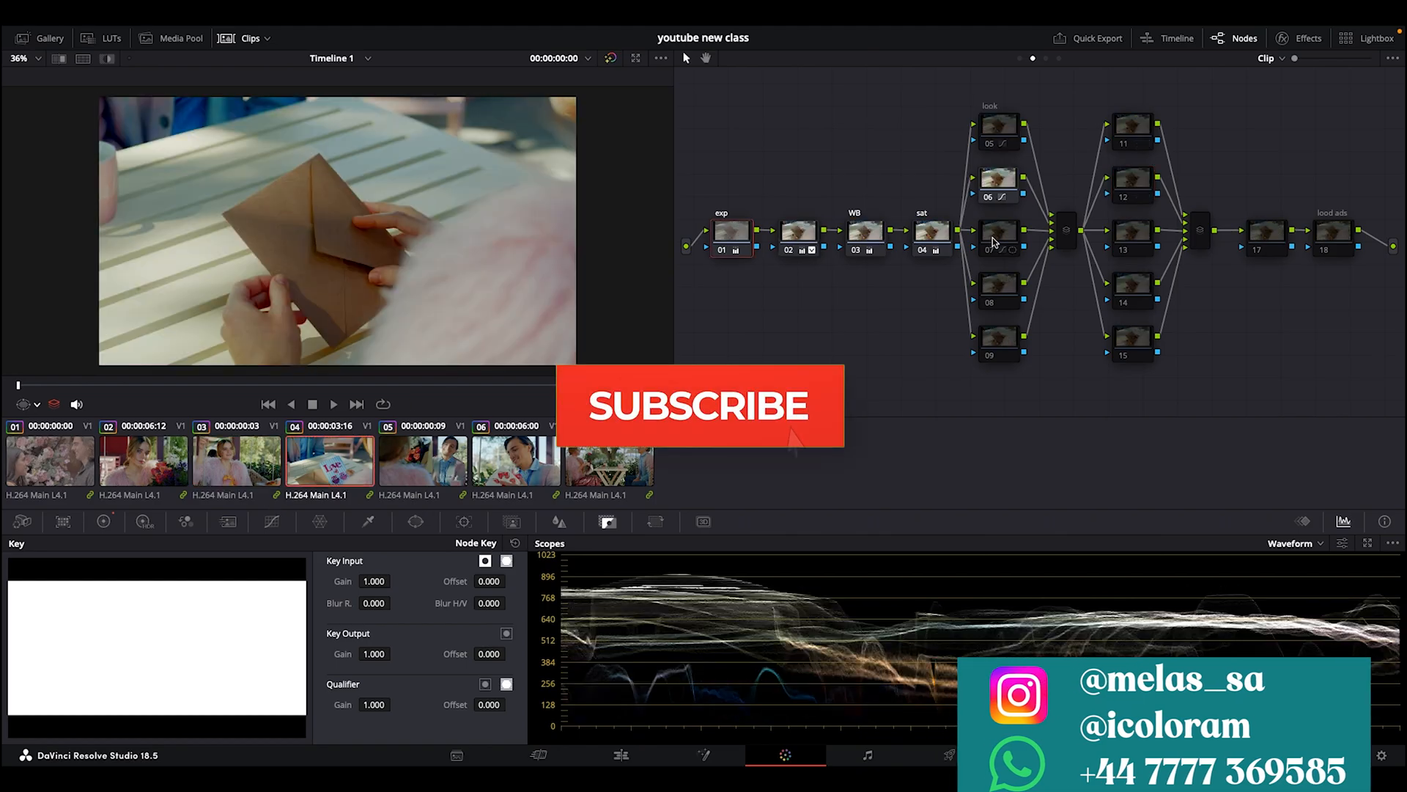
left_click(416, 521)
left_click_drag(333, 217, 343, 253)
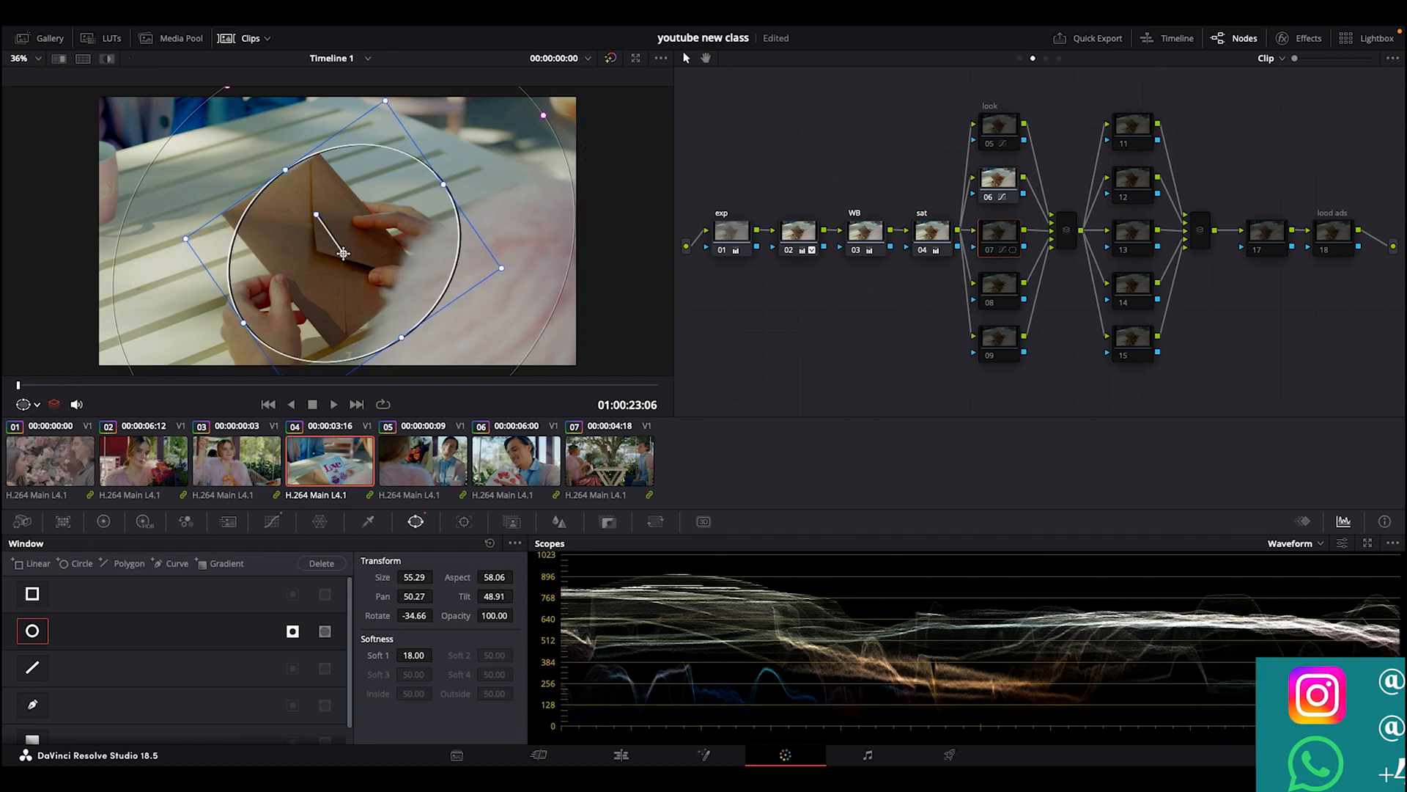
left_click(272, 521)
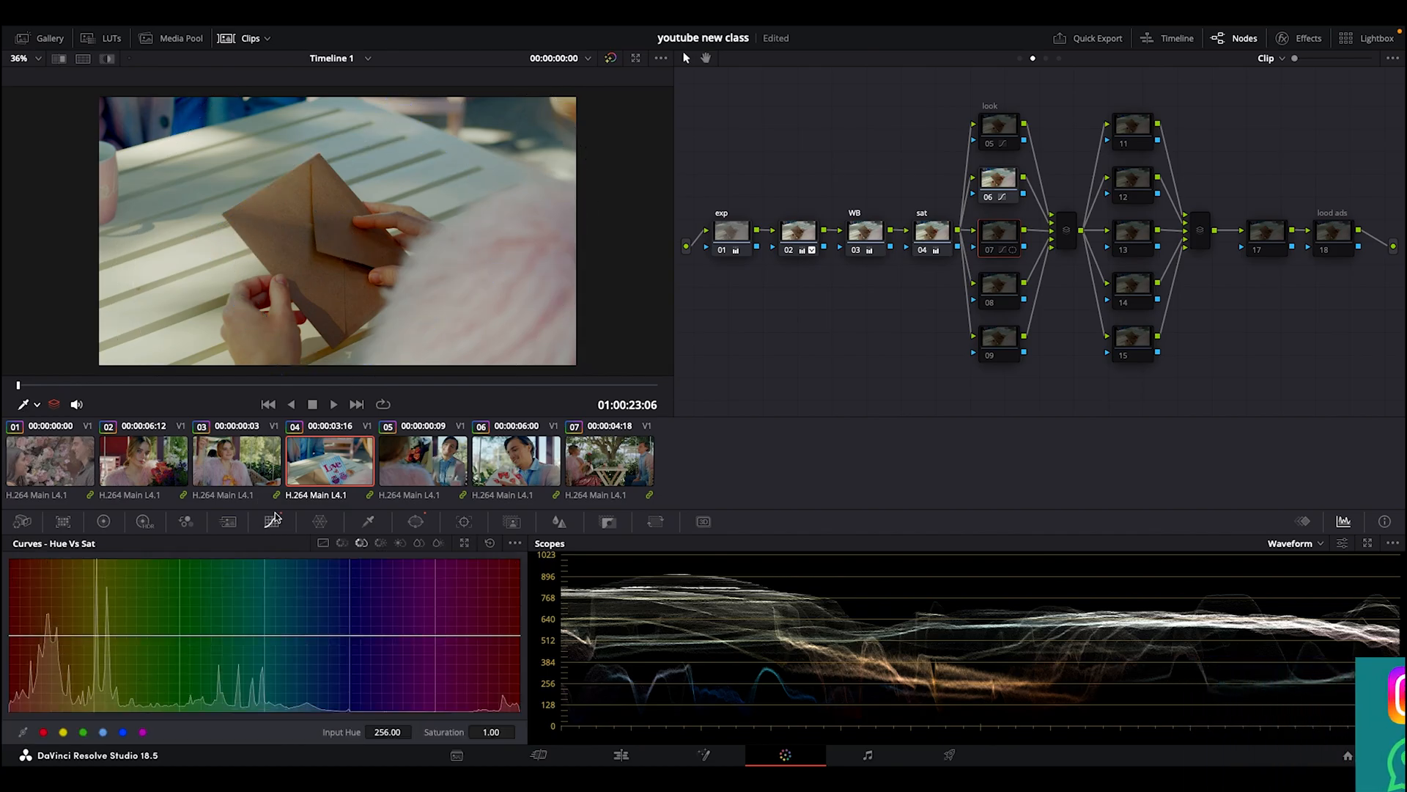
left_click(323, 543)
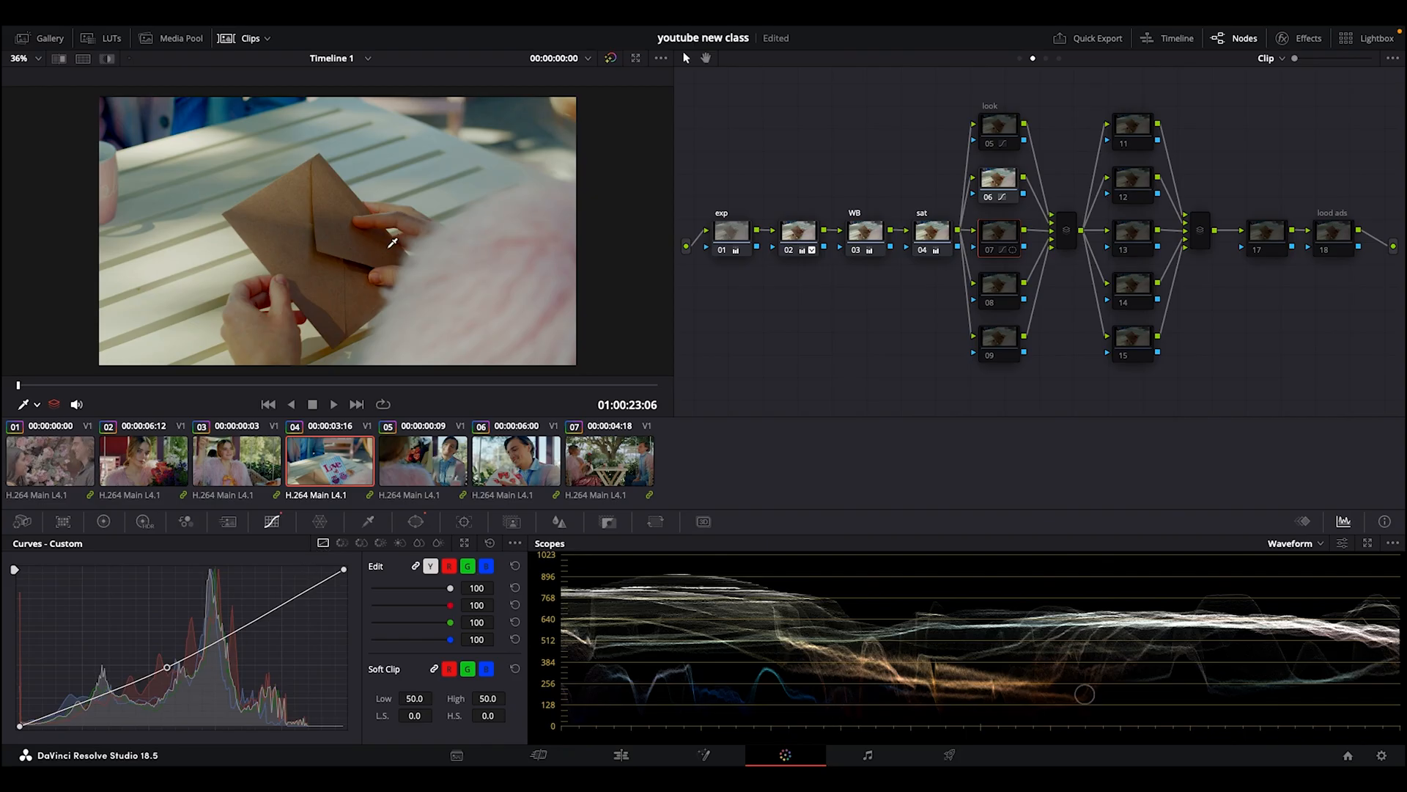
scroll(383, 192, "down", 2)
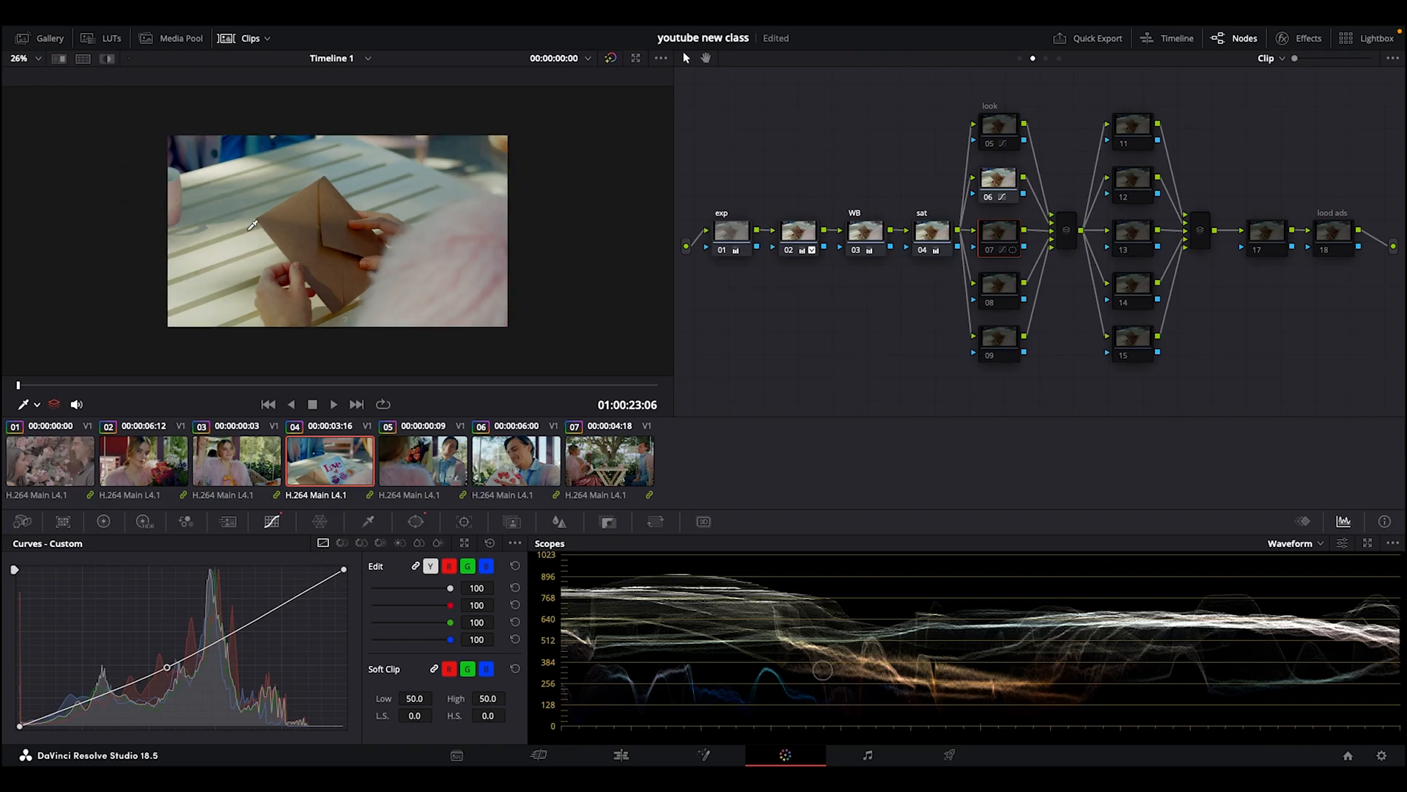
- On clip 05, enable node 11 and review its circle window on the man's face and its primary color wheels
left_click(448, 481)
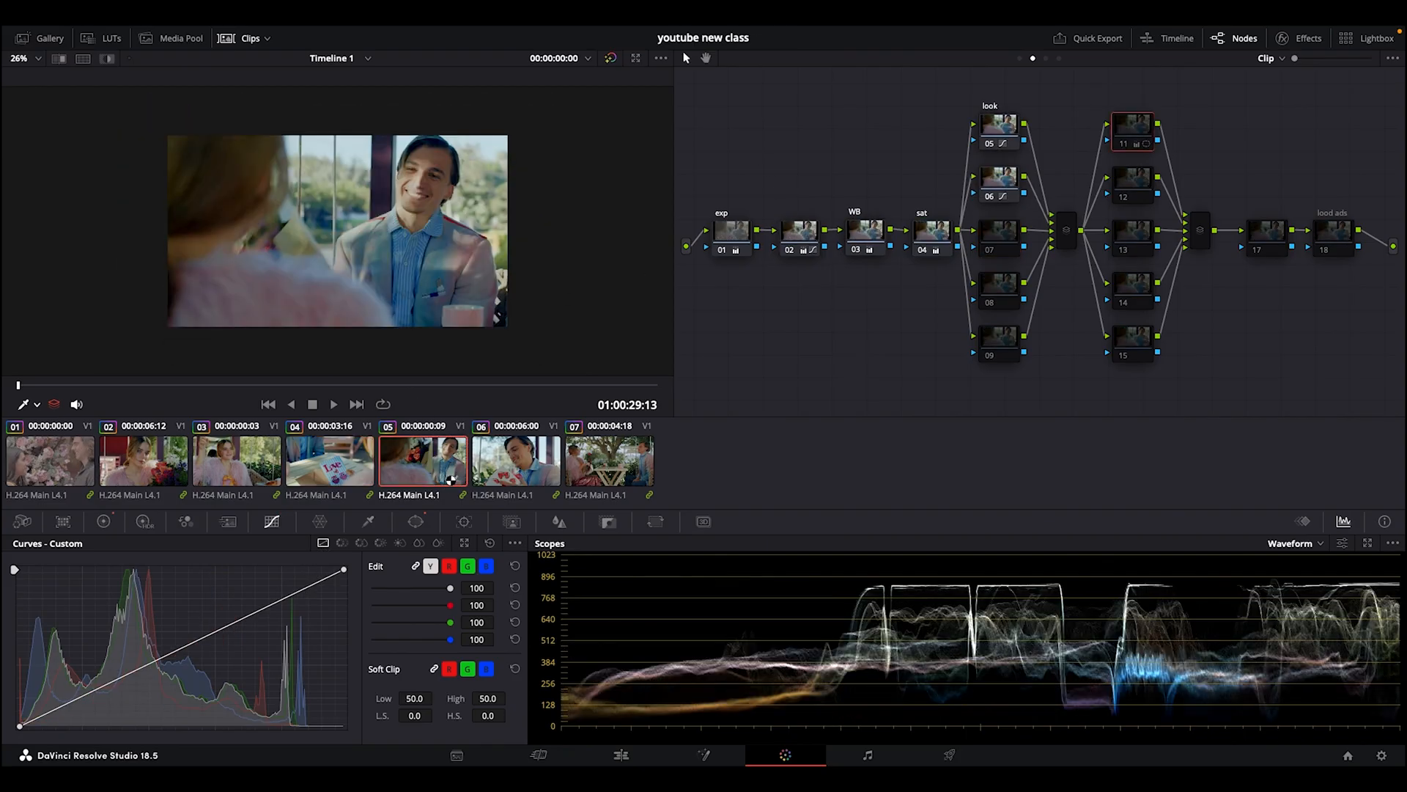
left_click(1123, 146)
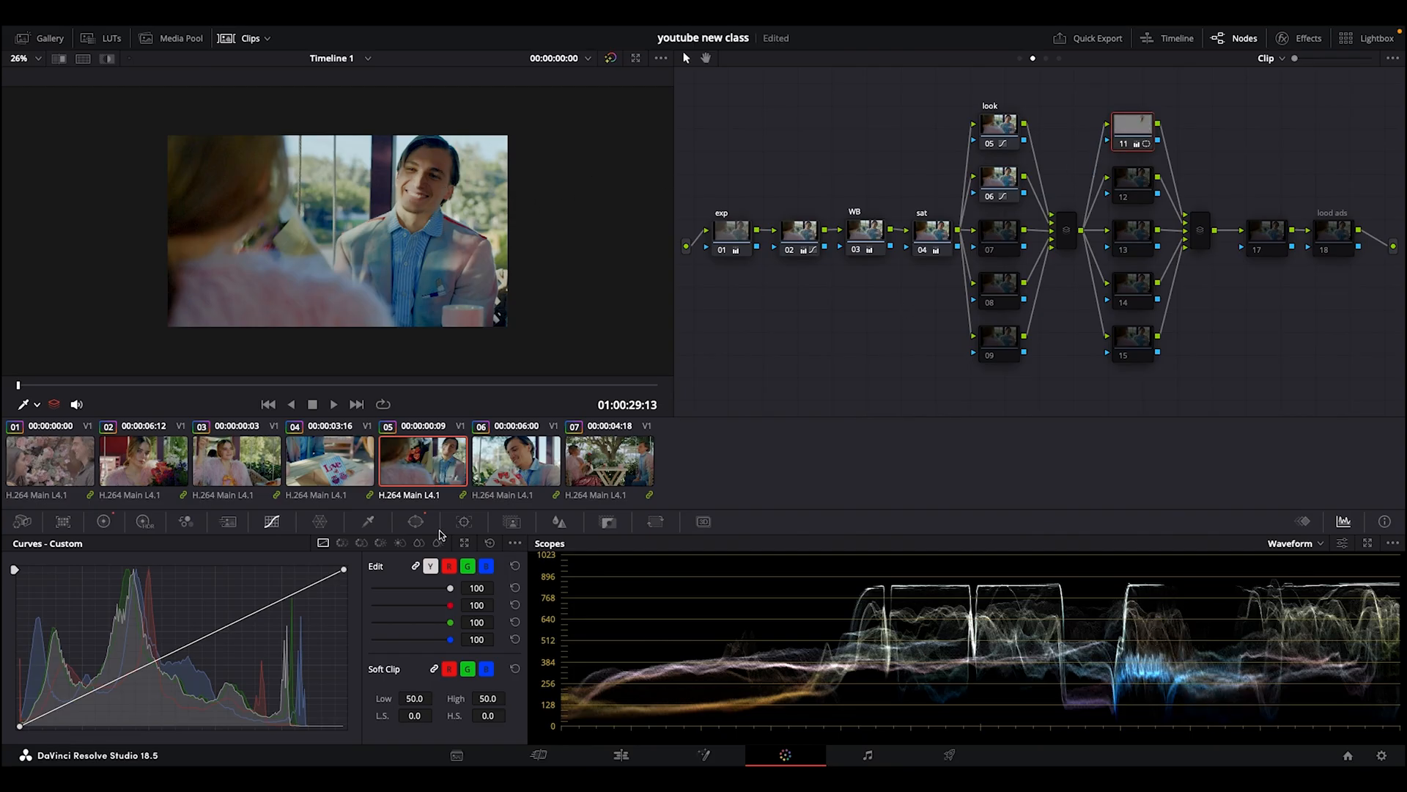
left_click(416, 521)
left_click_drag(419, 172, 414, 171)
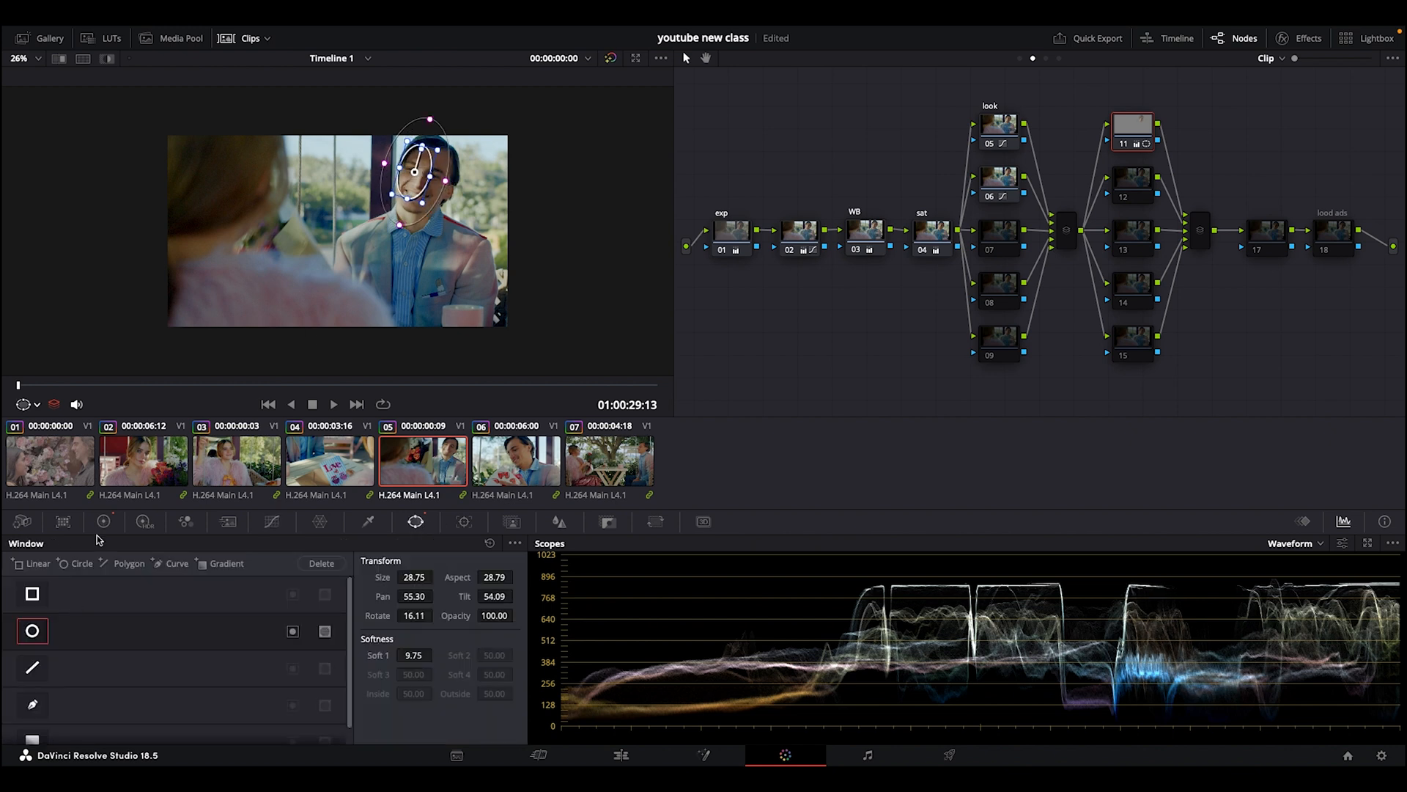
left_click(104, 521)
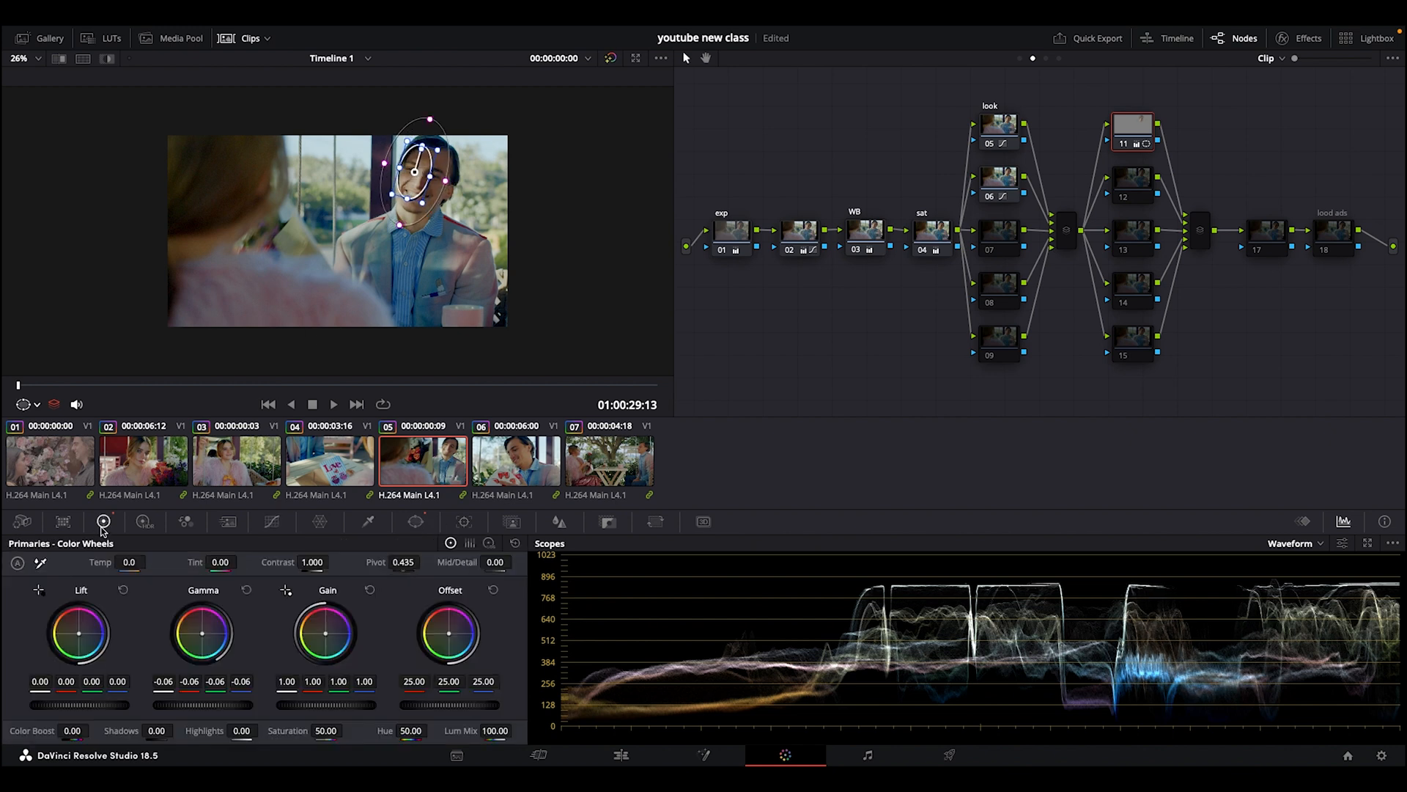
- Check clips 06 and 07, and enable node 02 in the Group Post-Clip graph after reviewing its Dehancer input and film settings
left_click(523, 454)
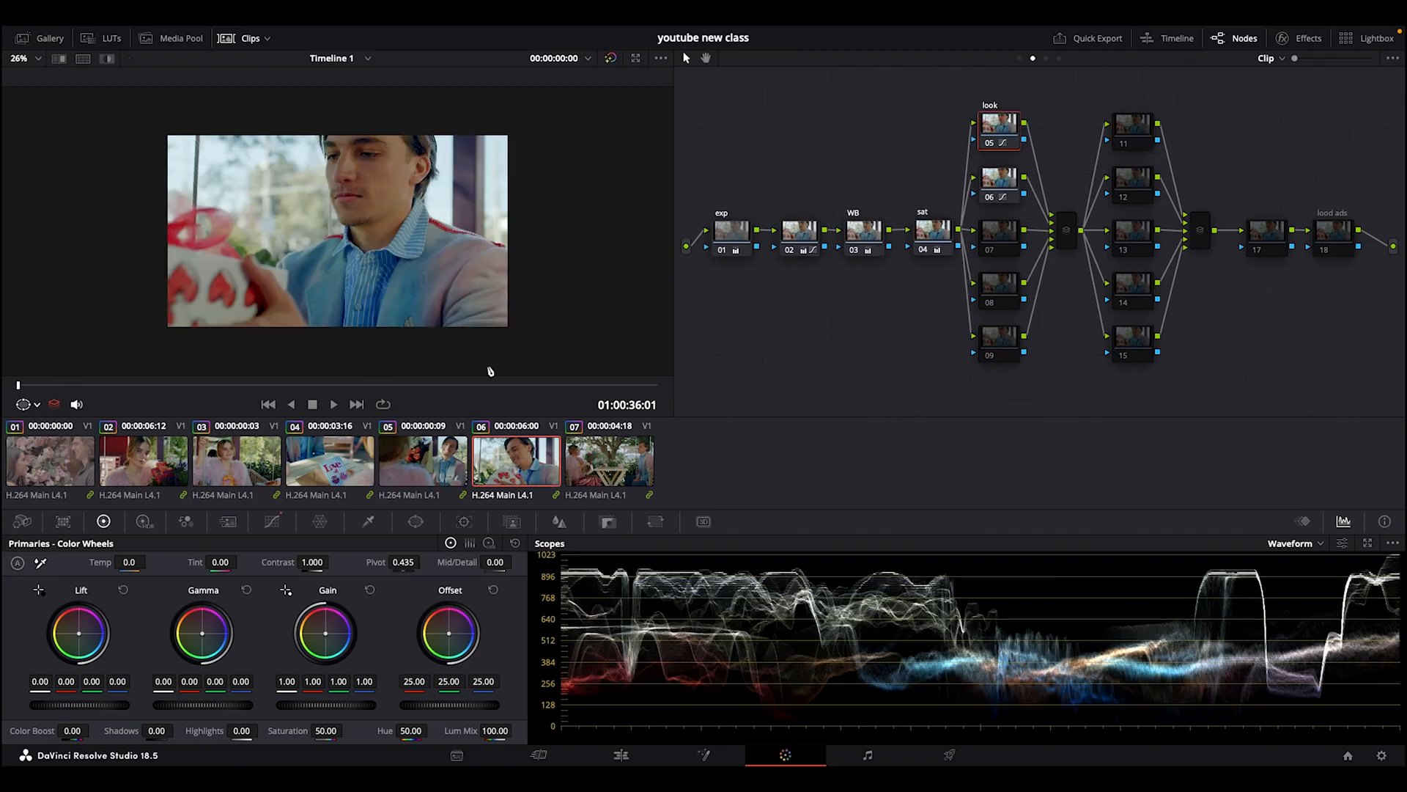
left_click(444, 386)
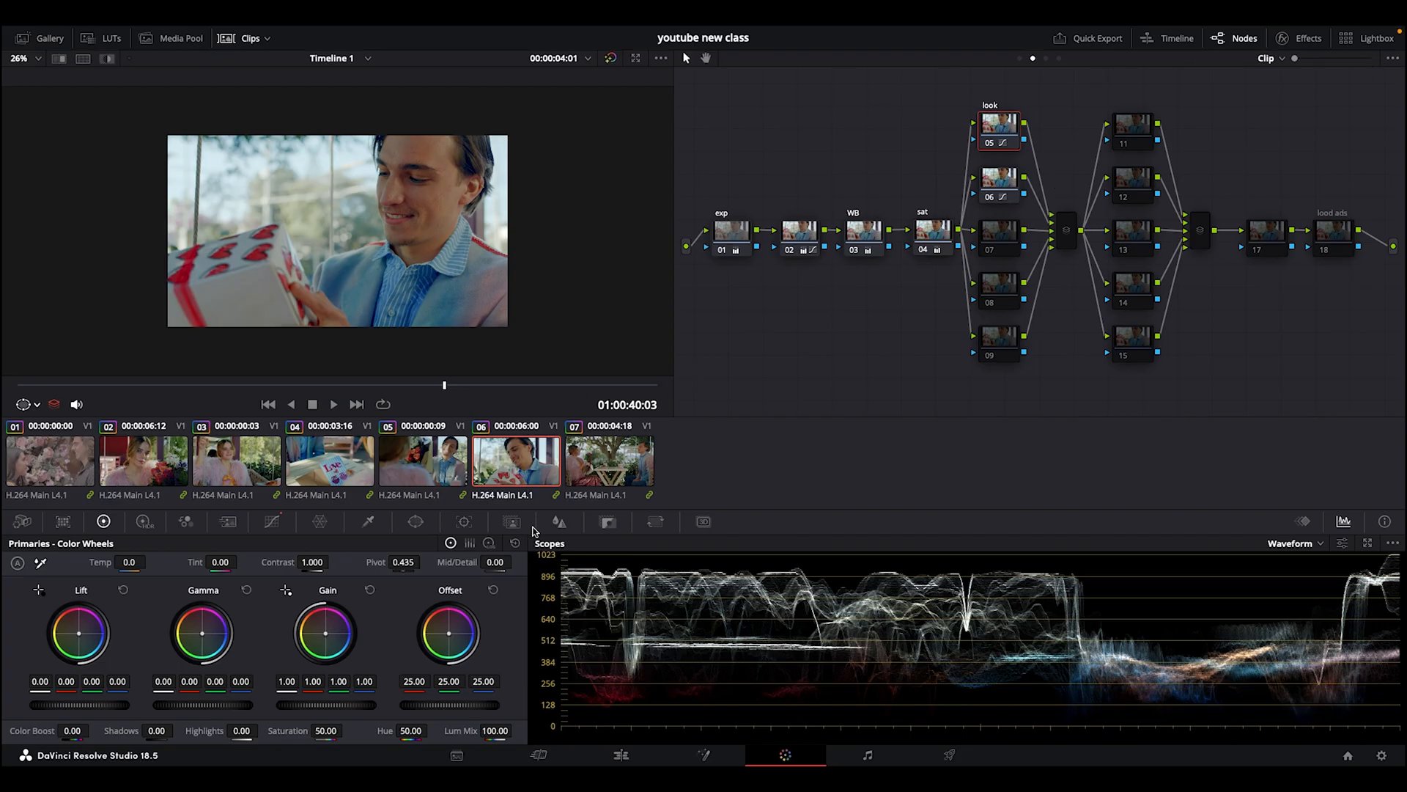
left_click(599, 460)
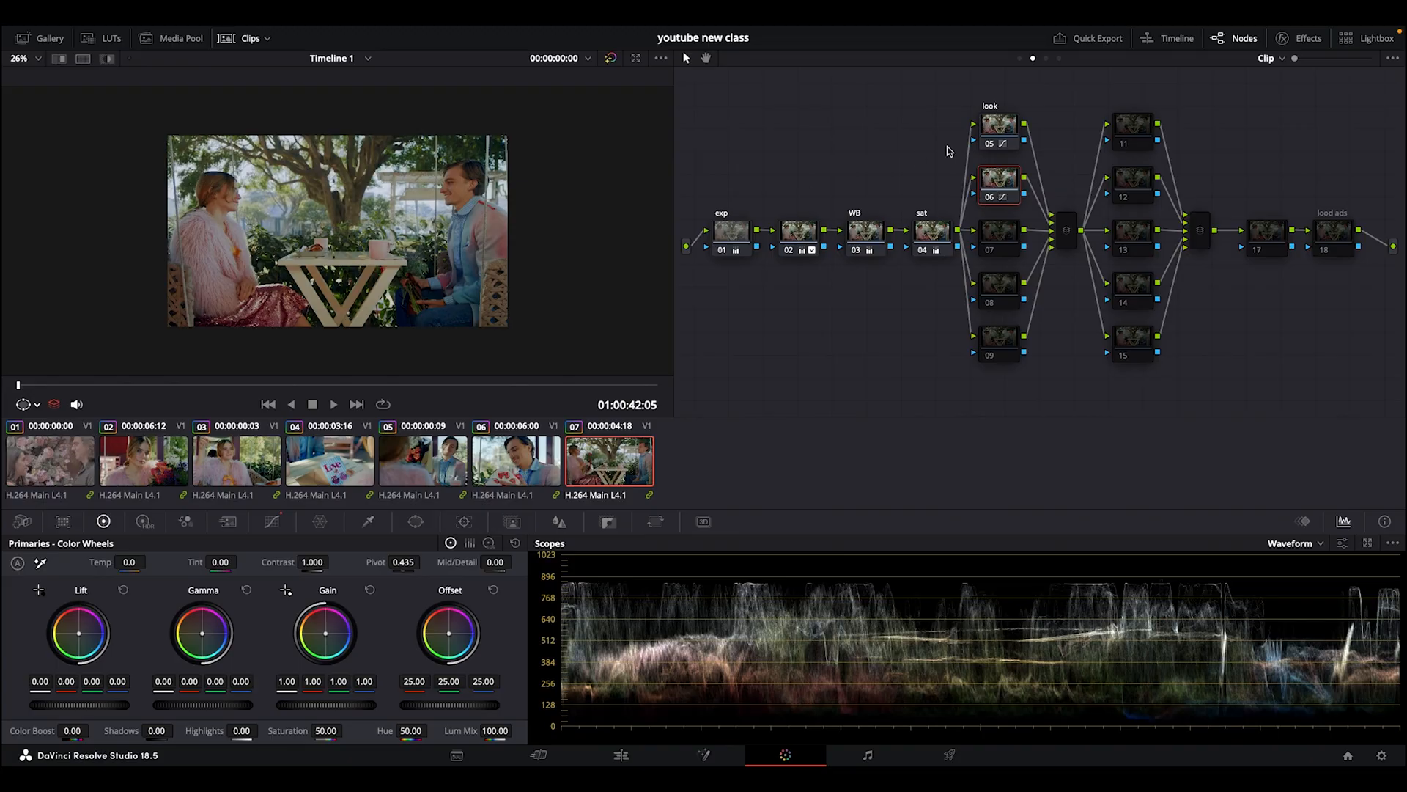
left_click(1046, 59)
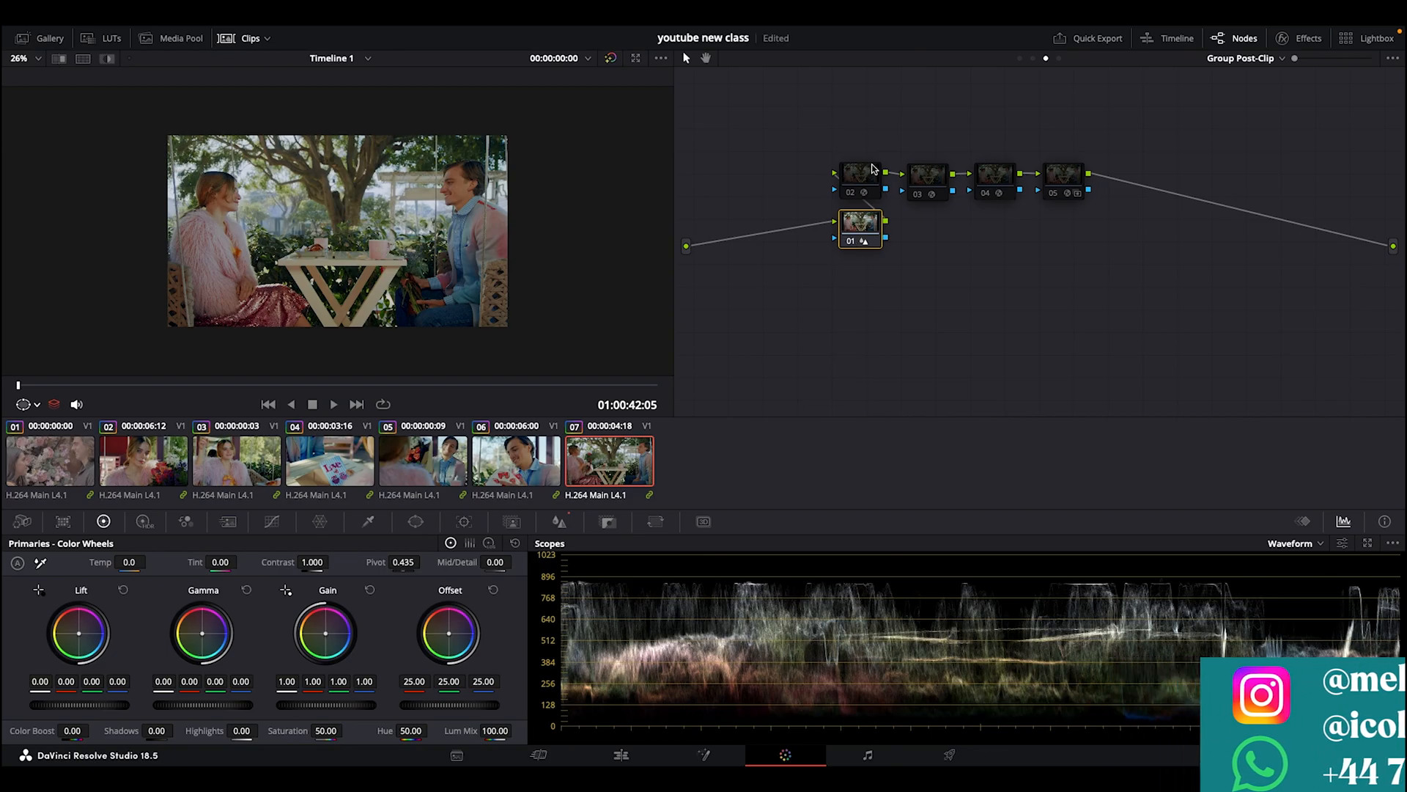
left_click(856, 174)
left_click(1299, 39)
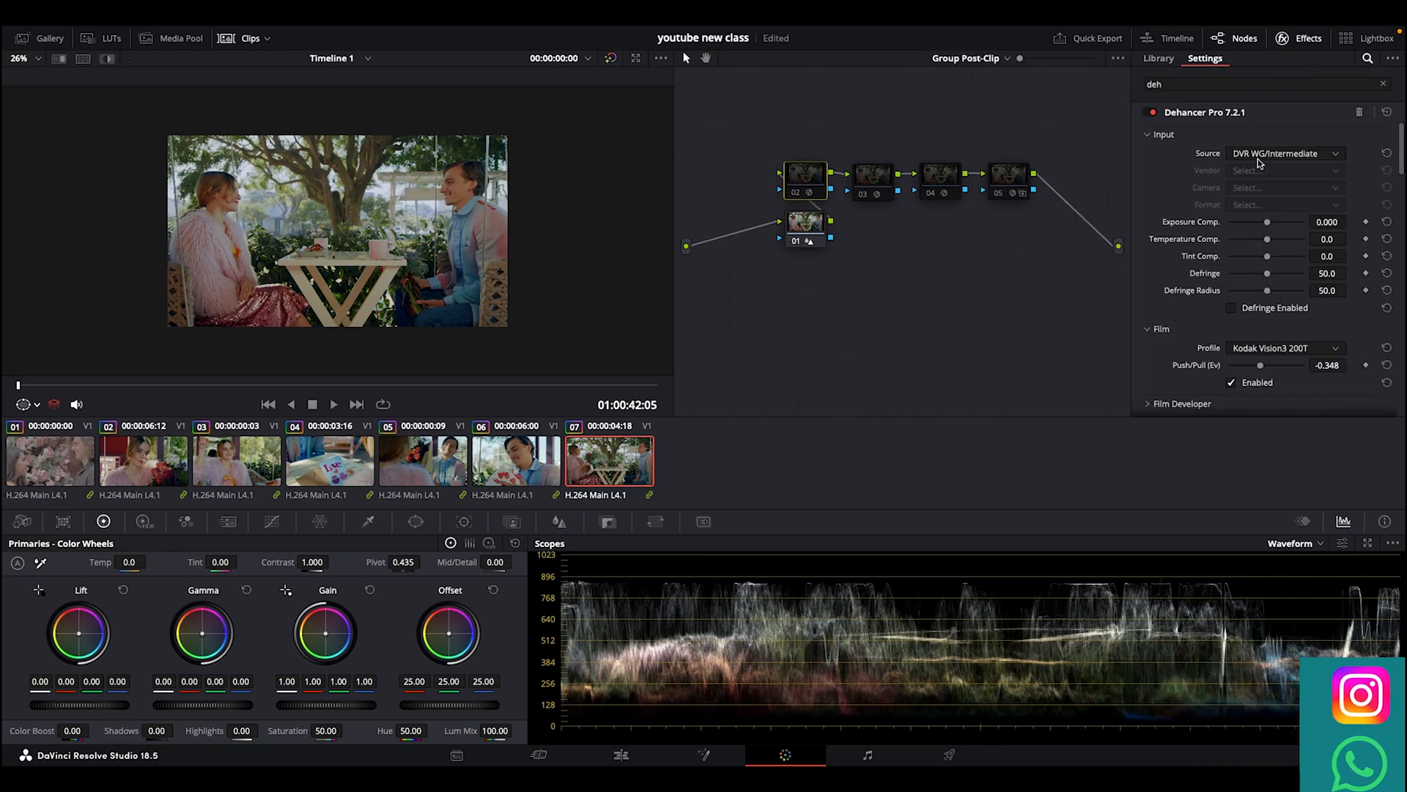
scroll(1277, 293, "down", 1)
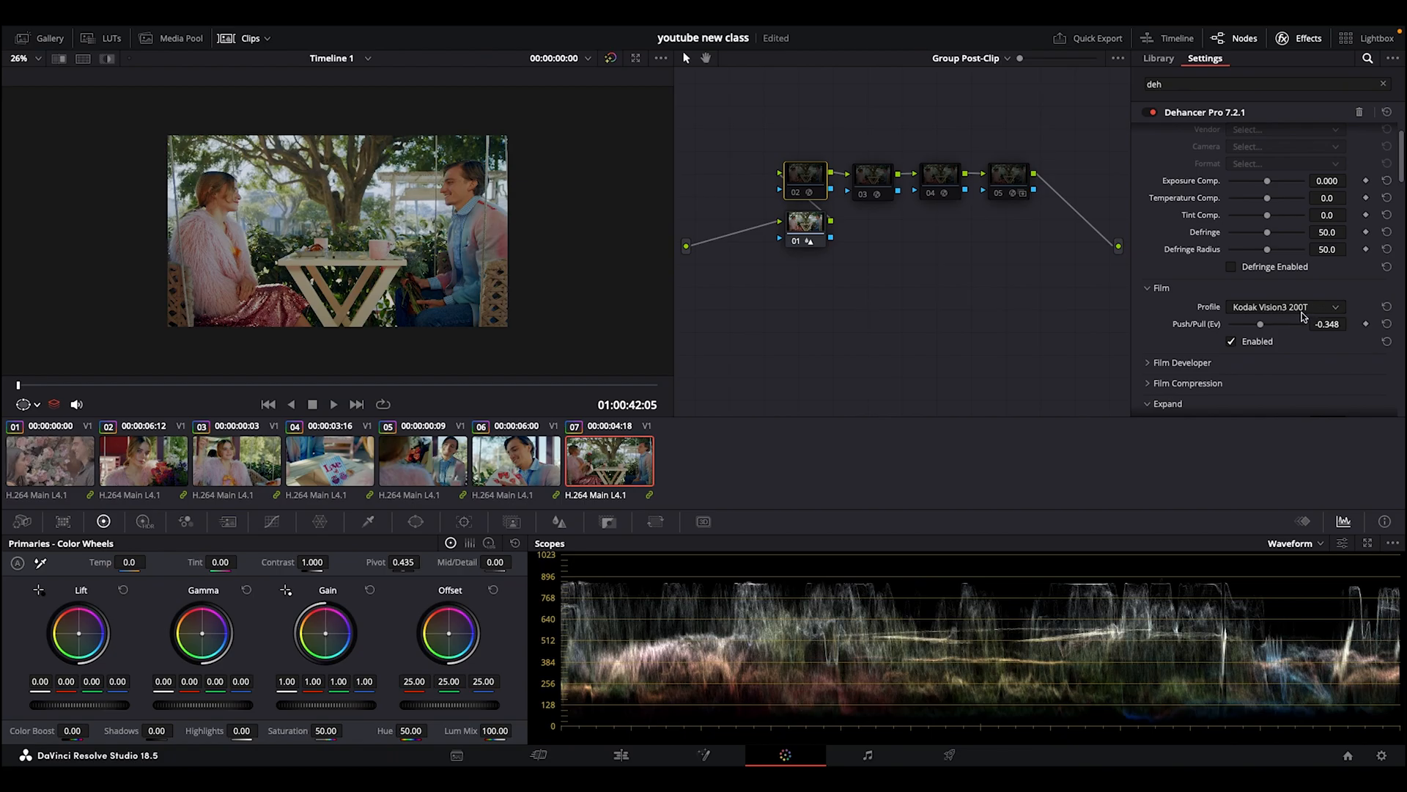
left_click(796, 194)
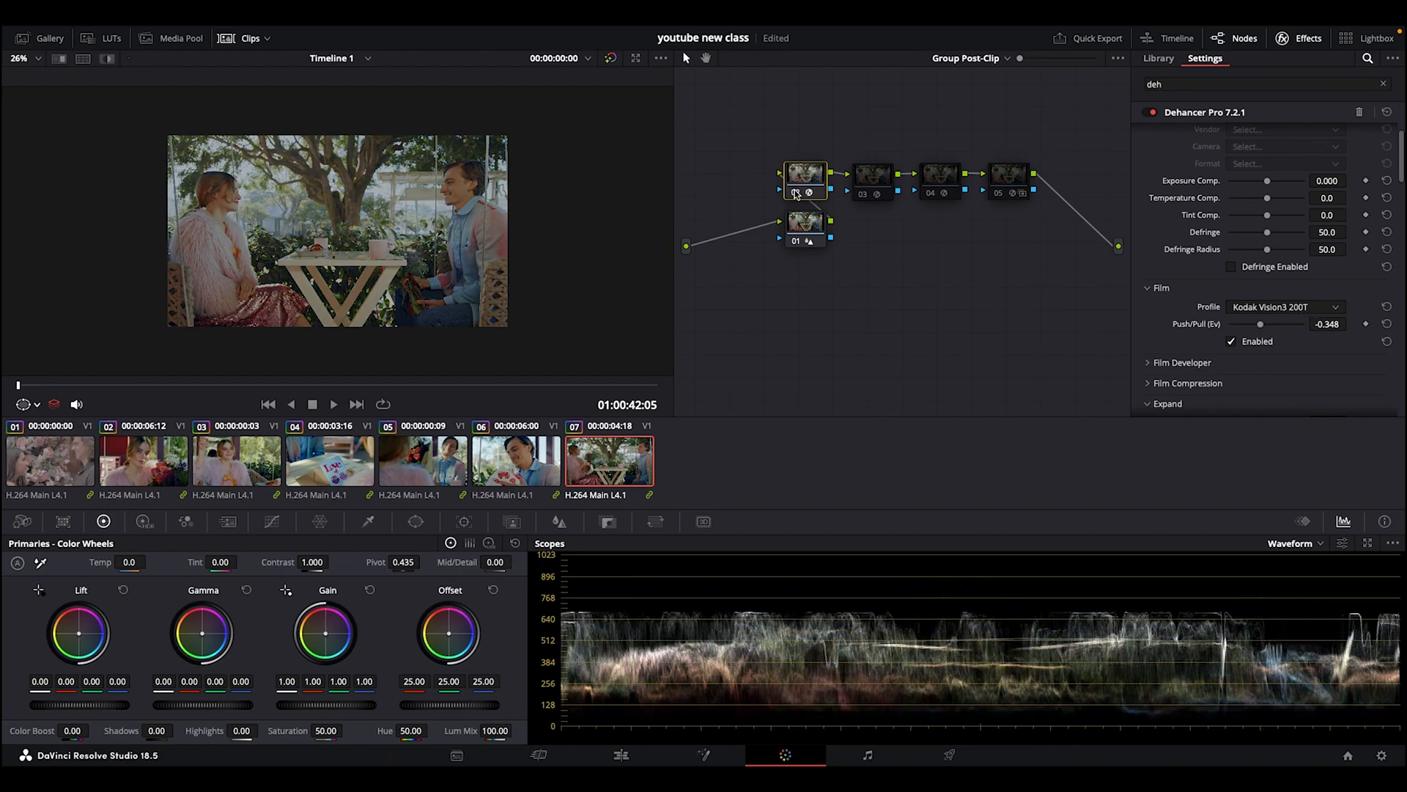
- Preview clip 07 full screen, and on clip 06 review post-clip node 03's Dehancer print settings and enable the node
scroll(396, 233, "up", 2)
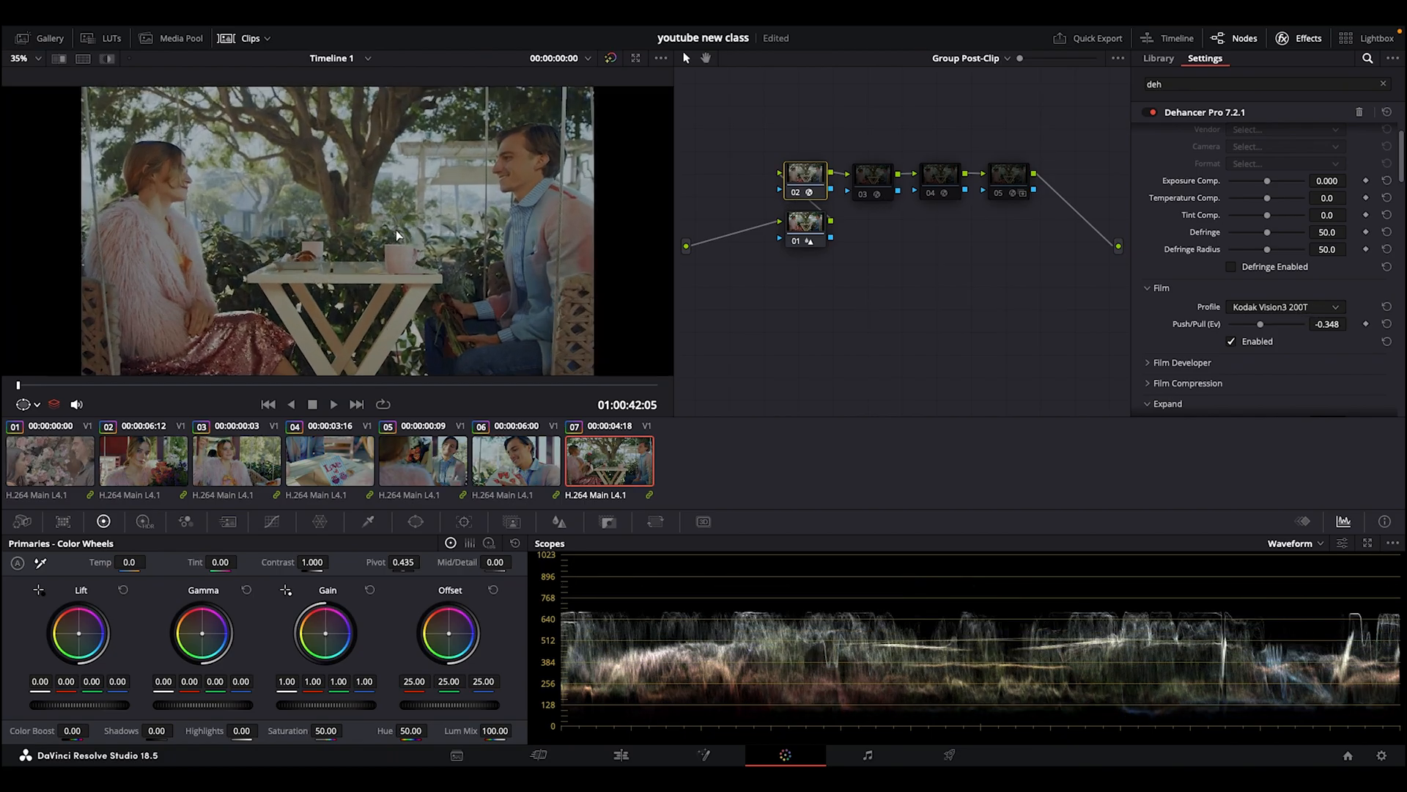
key("ctrl+f")
key("ctrl+f")
left_click(518, 444)
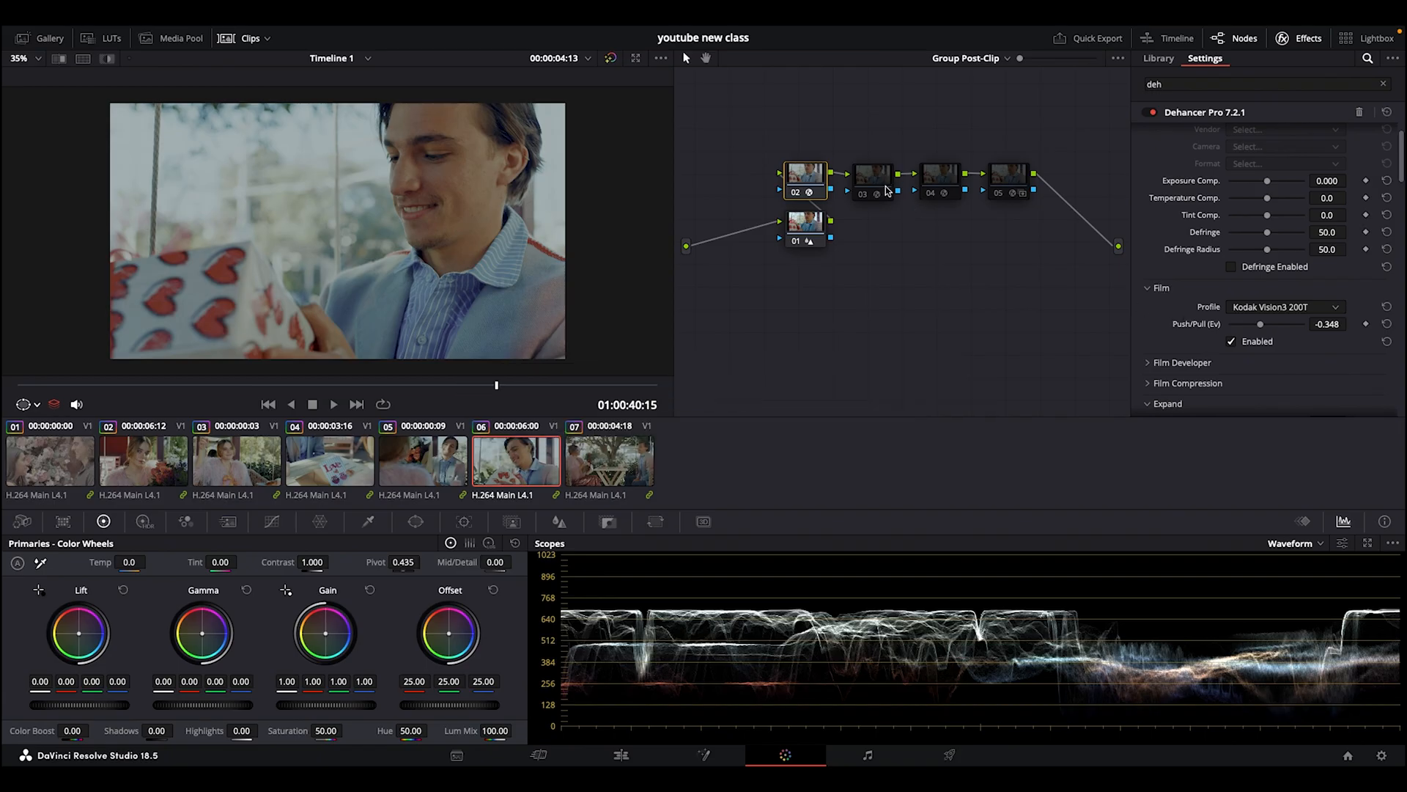
left_click(882, 182)
scroll(1200, 311, "down", 3)
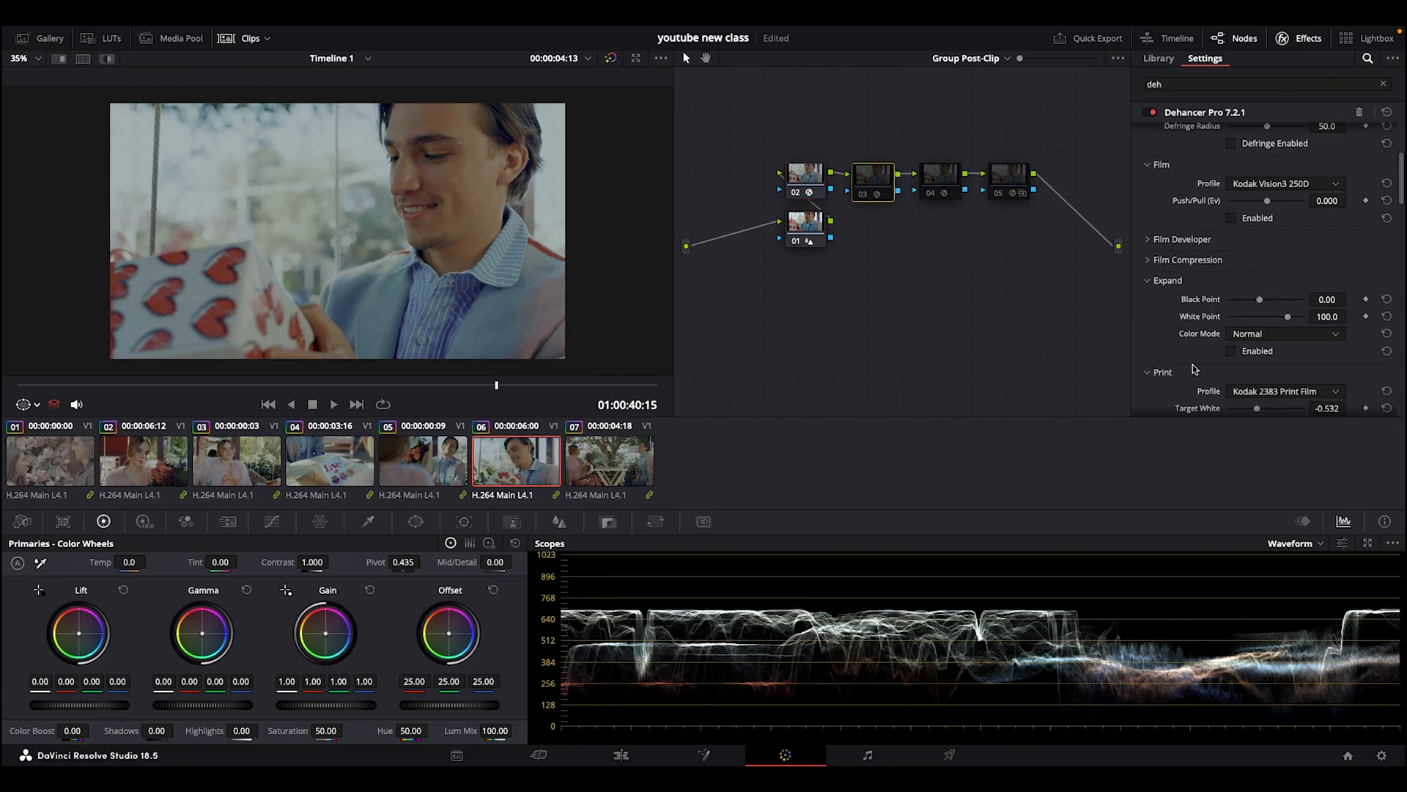
scroll(1193, 364, "down", 2)
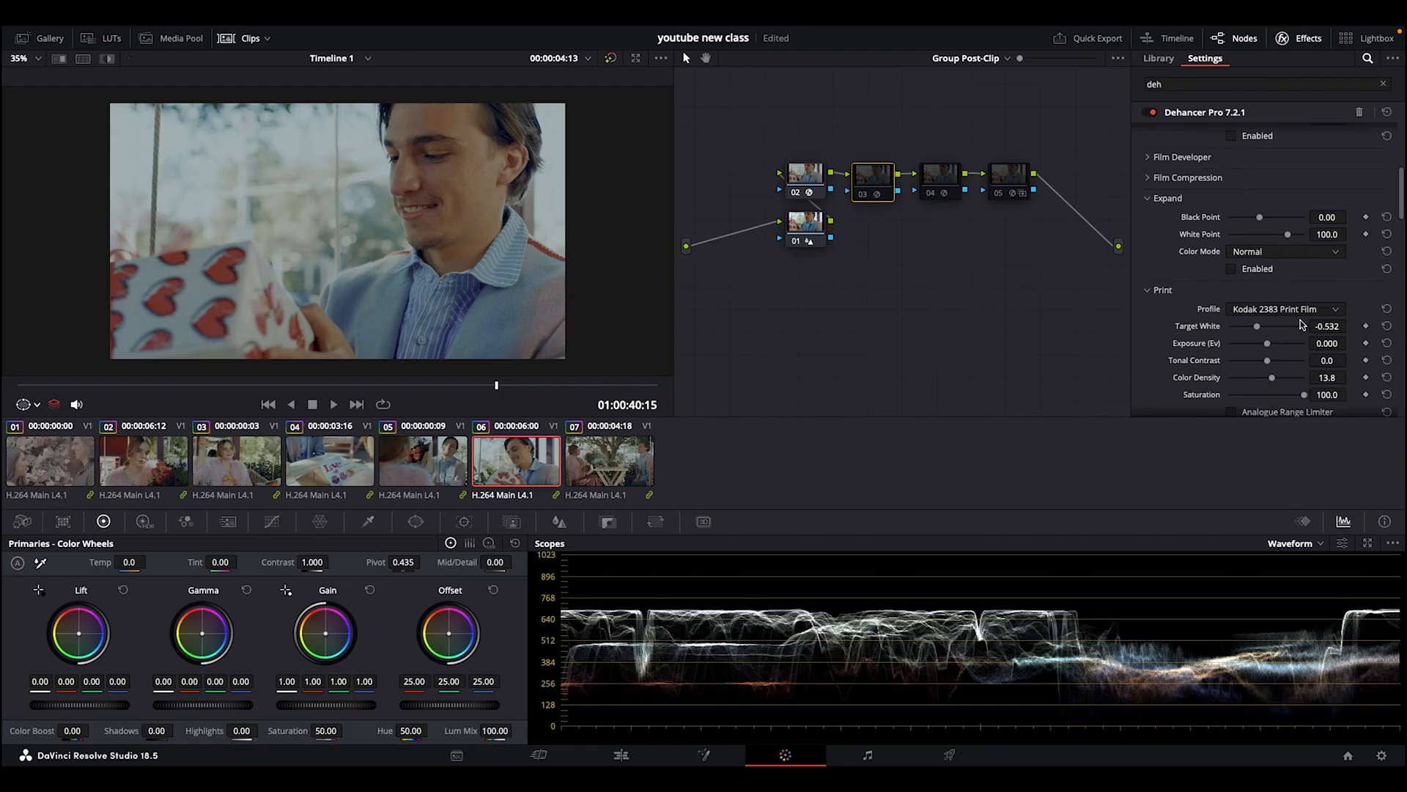
left_click(862, 193)
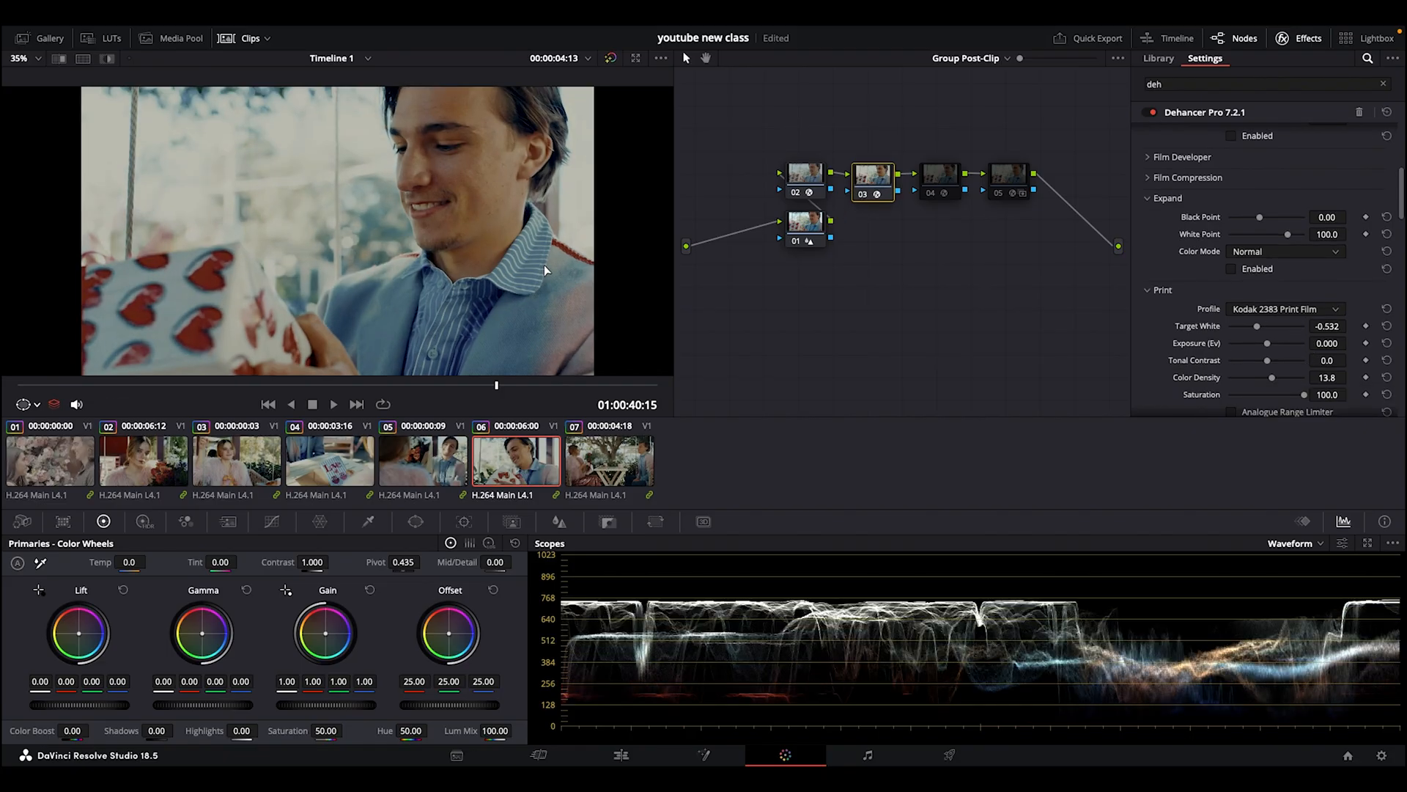
- Examine the print film look full screen on clips 06 and 07, and in the viewer on clips 05, 04, 03 and 02
key("ctrl+f")
key("ctrl+f")
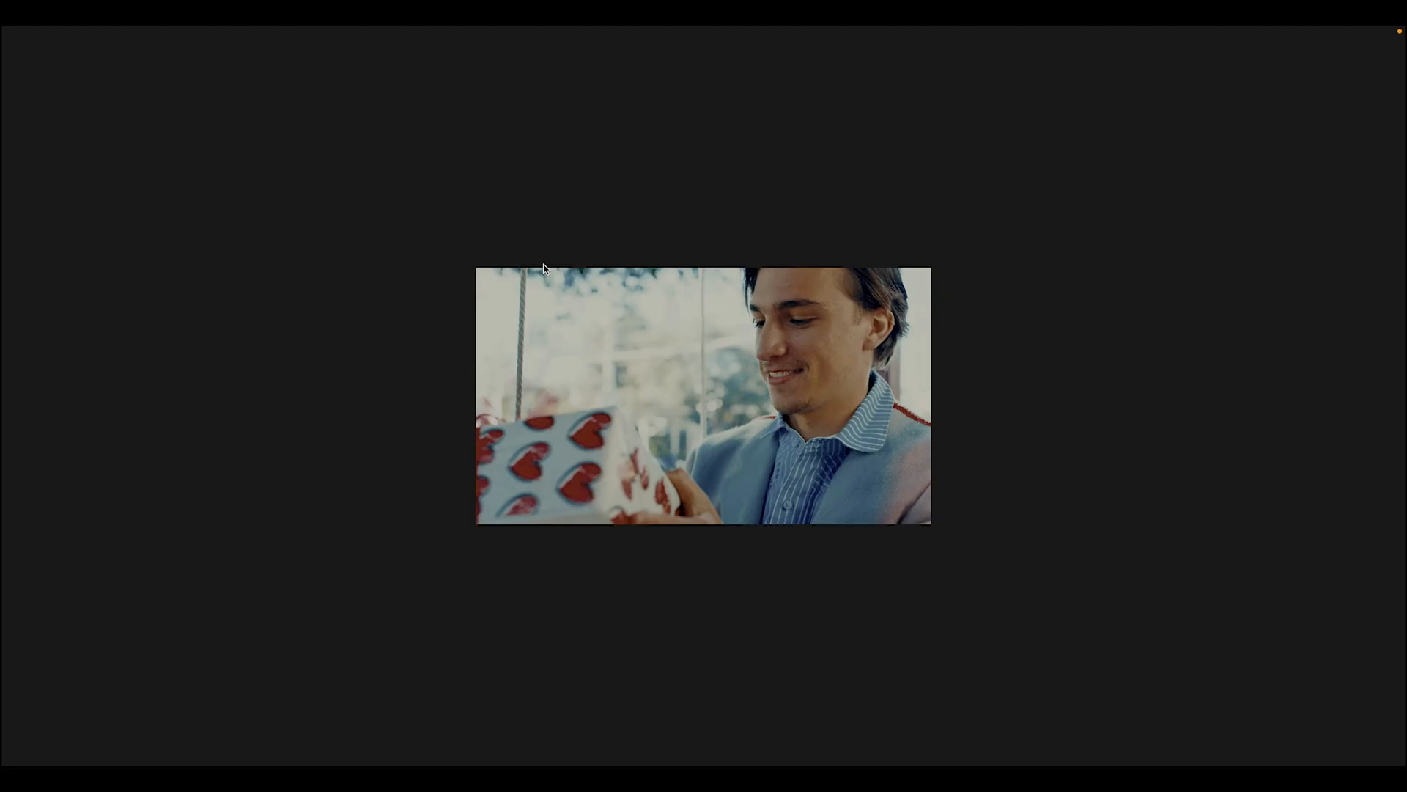
left_click(609, 466)
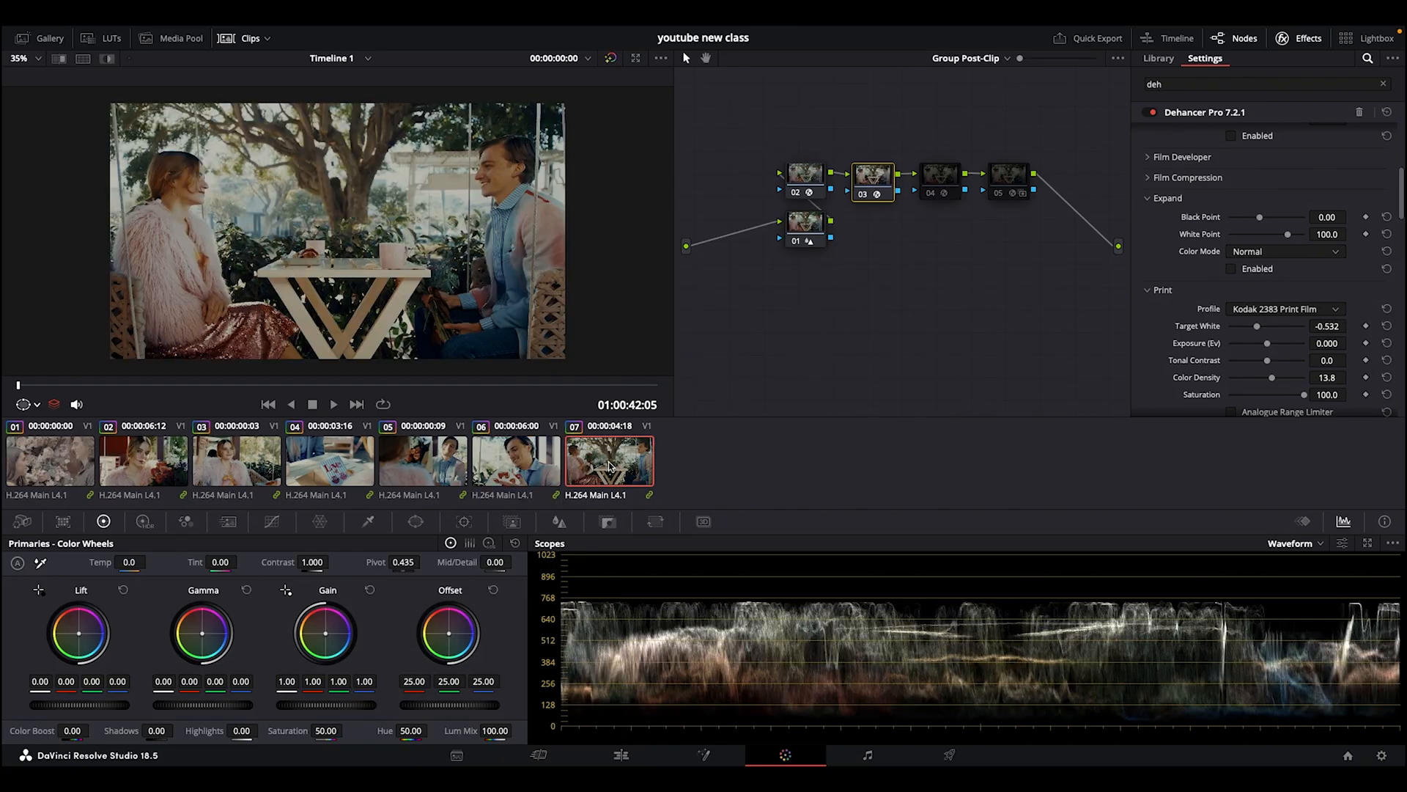
key("ctrl+f")
key("ctrl+f")
left_click(413, 467)
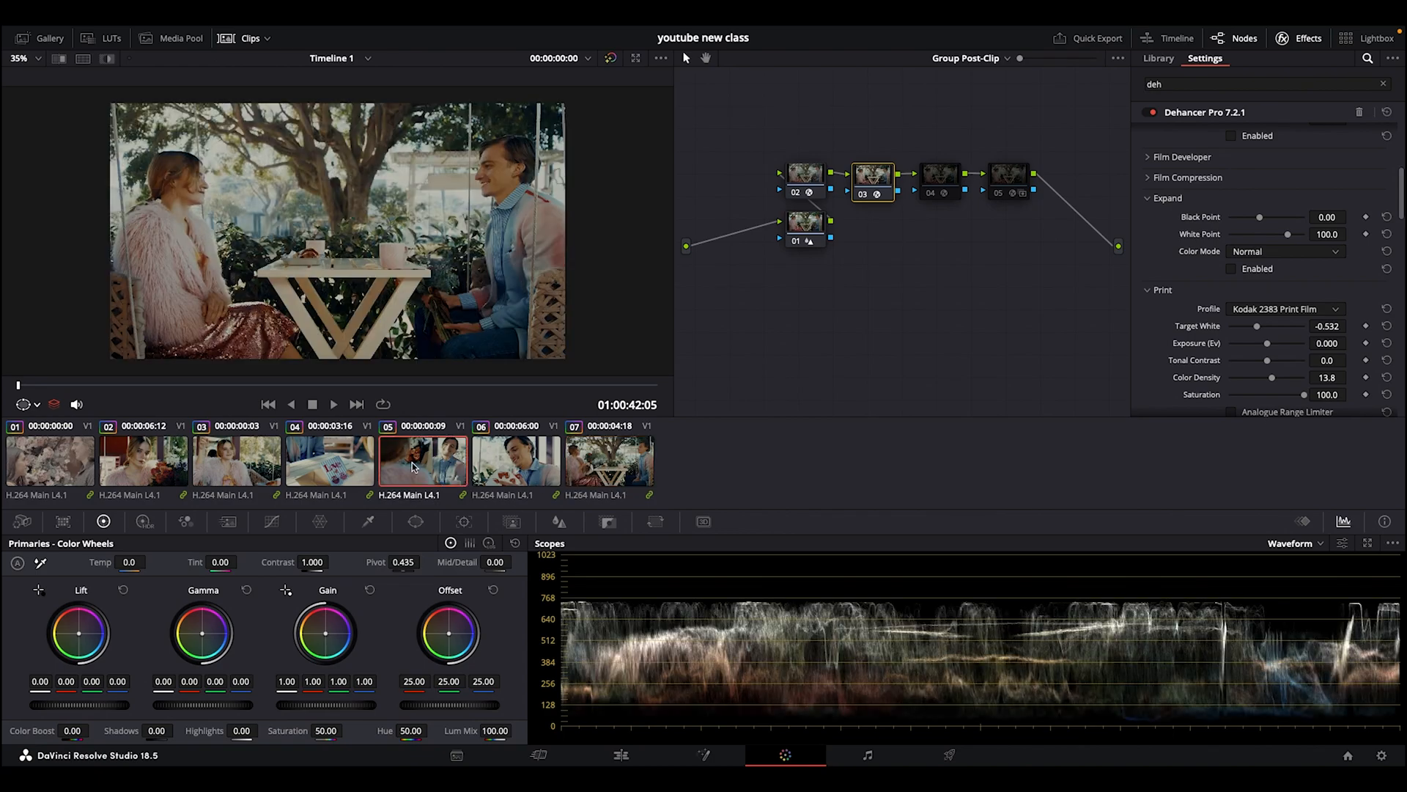
left_click(323, 473)
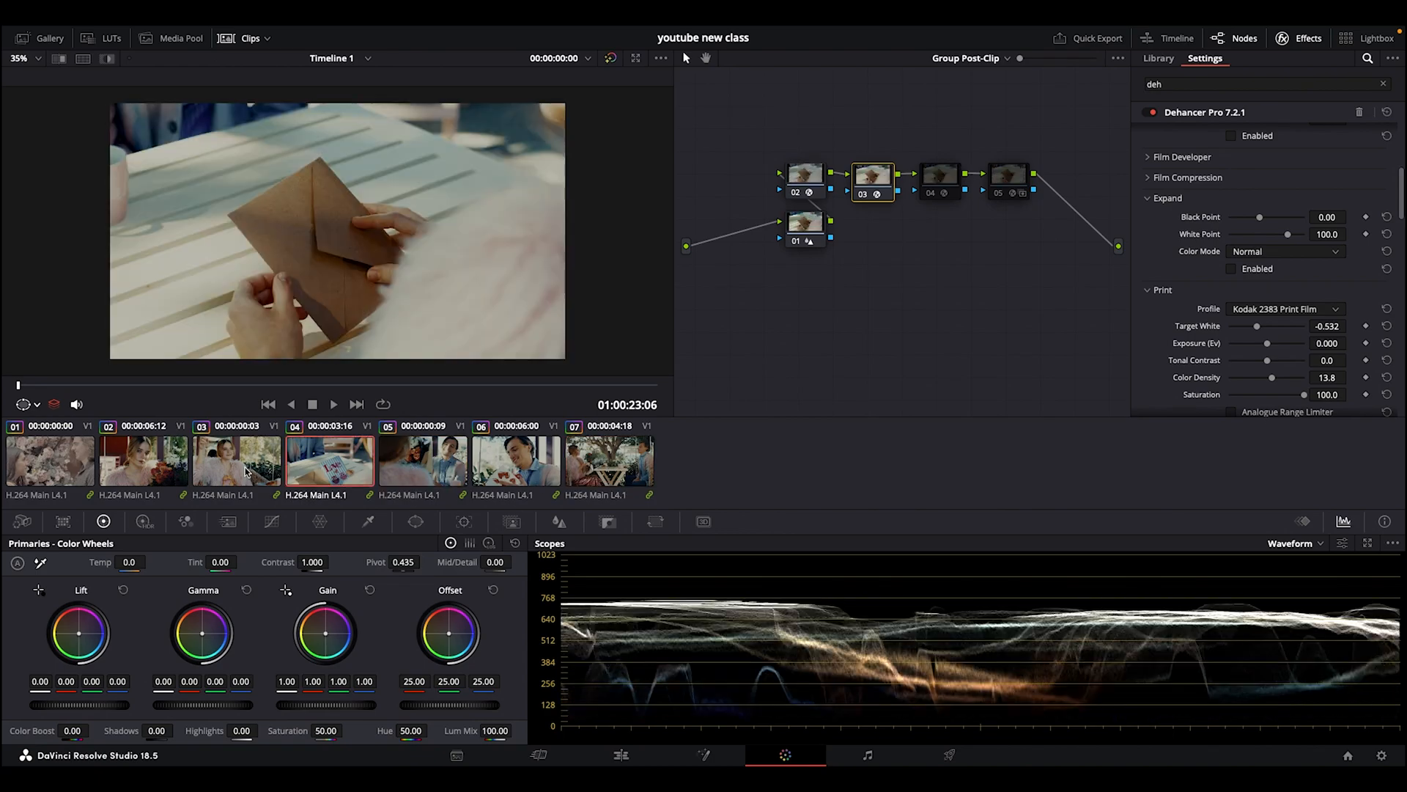
left_click(249, 473)
left_click(170, 471)
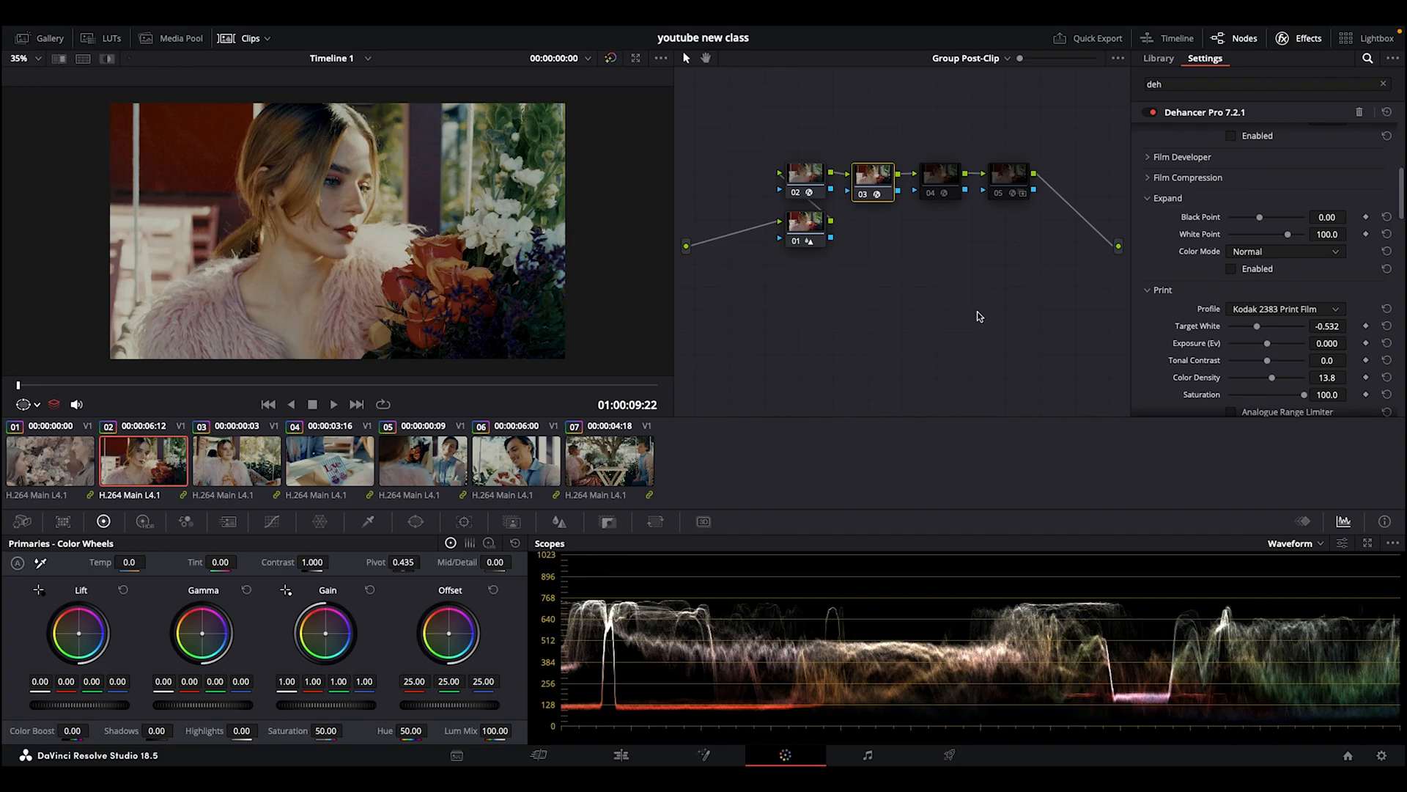
- Select post-clip node 04, switch to clip 06, and enable the node
left_click(935, 188)
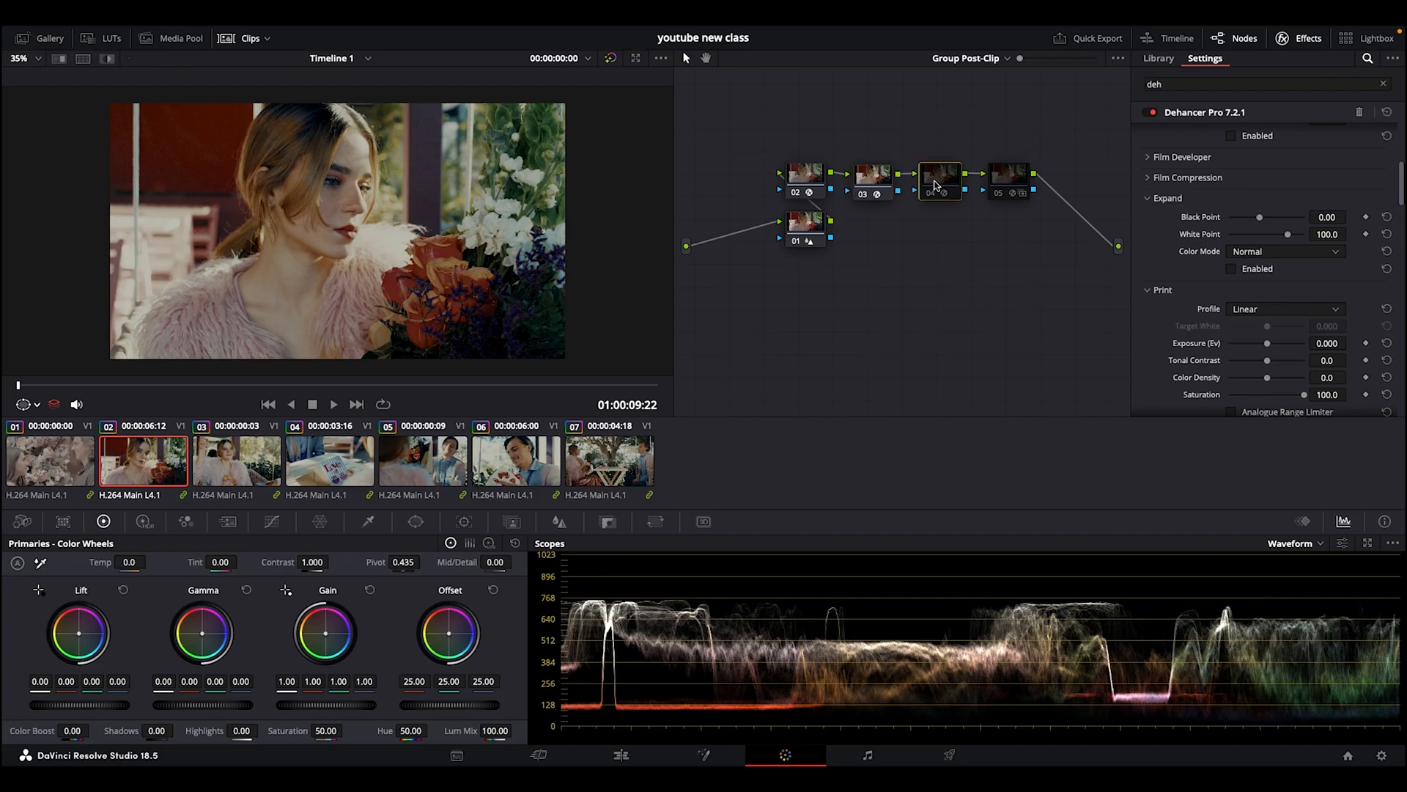
left_click(532, 452)
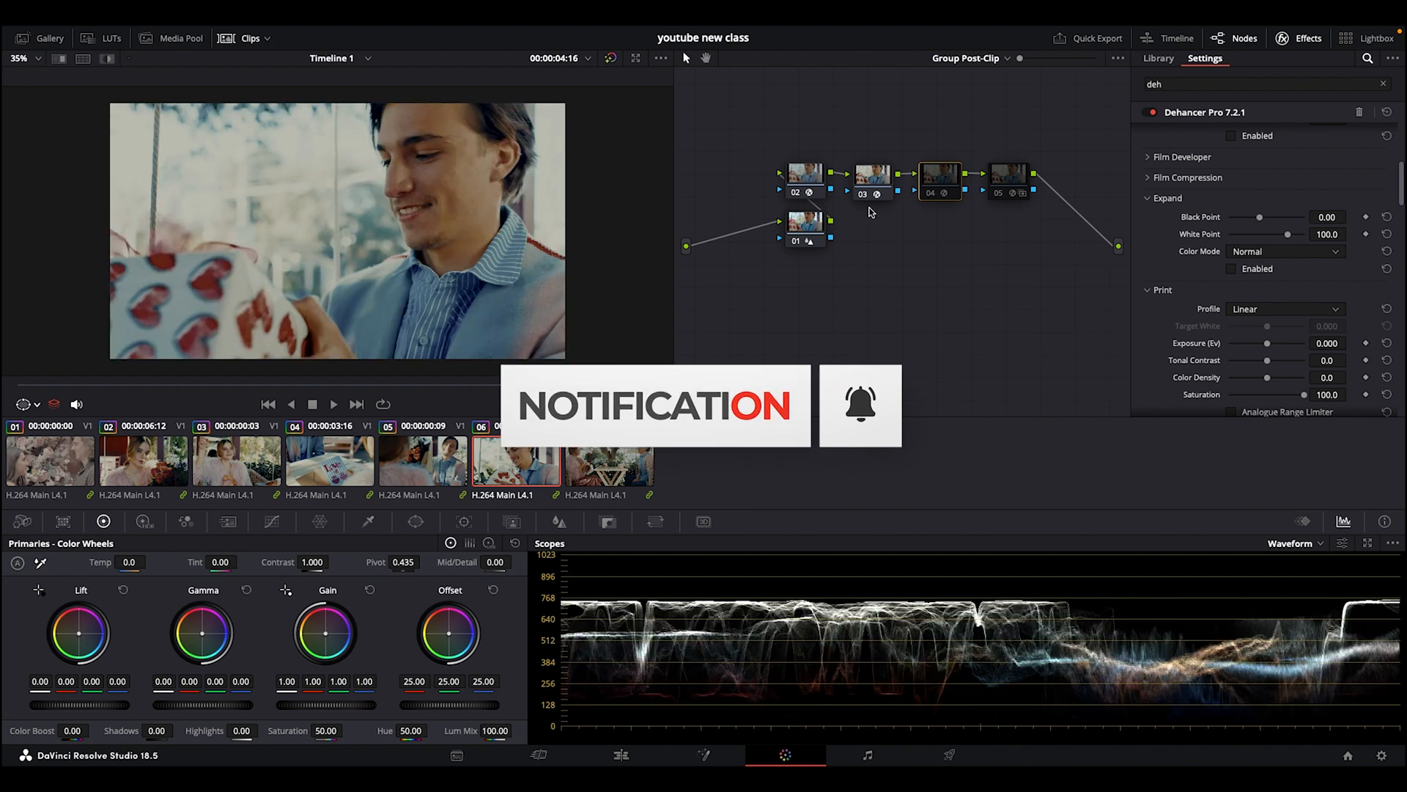
left_click(928, 195)
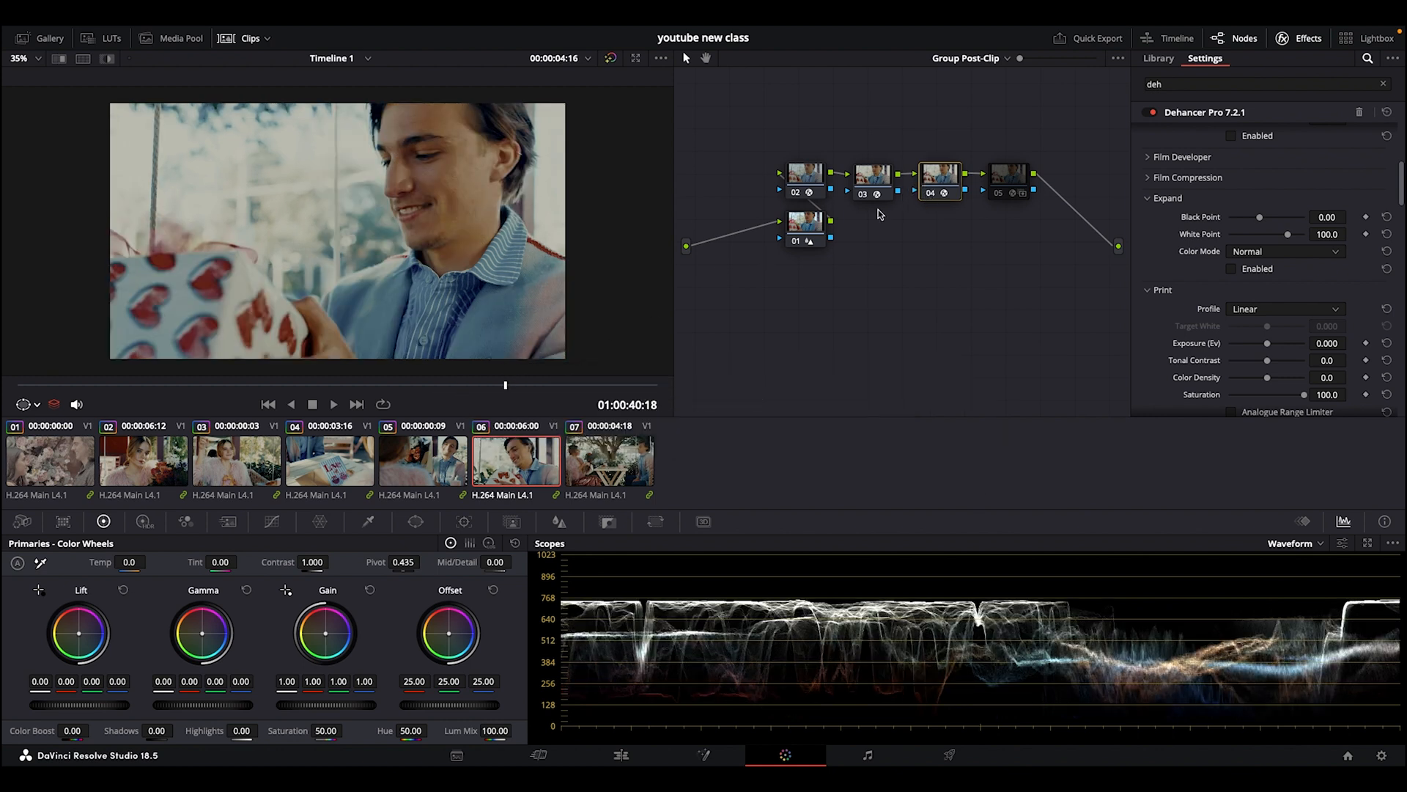
- Preview clip 06 full screen and examine the Halation, Bloom and Output settings of post-clip node 04's Dehancer effect
key("p")
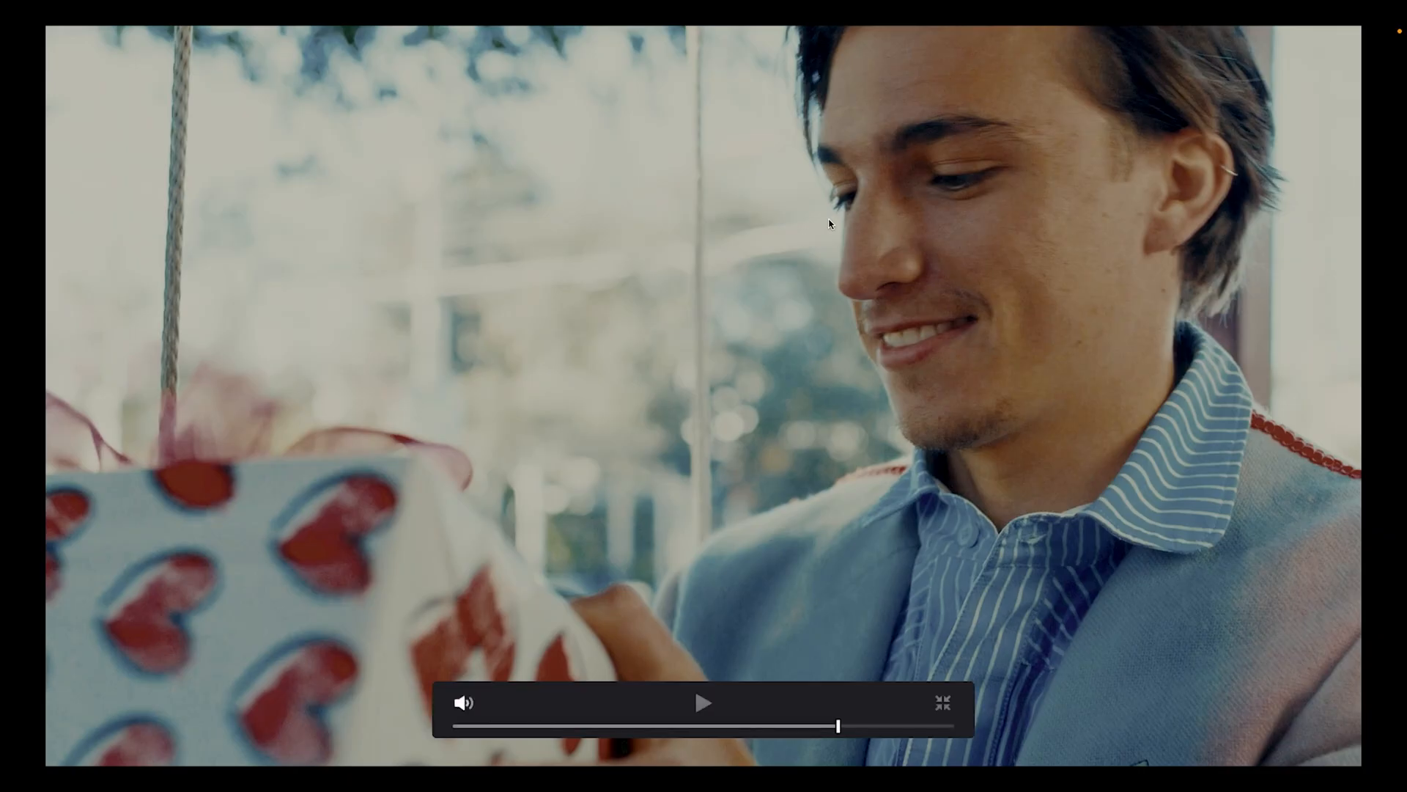
key("p")
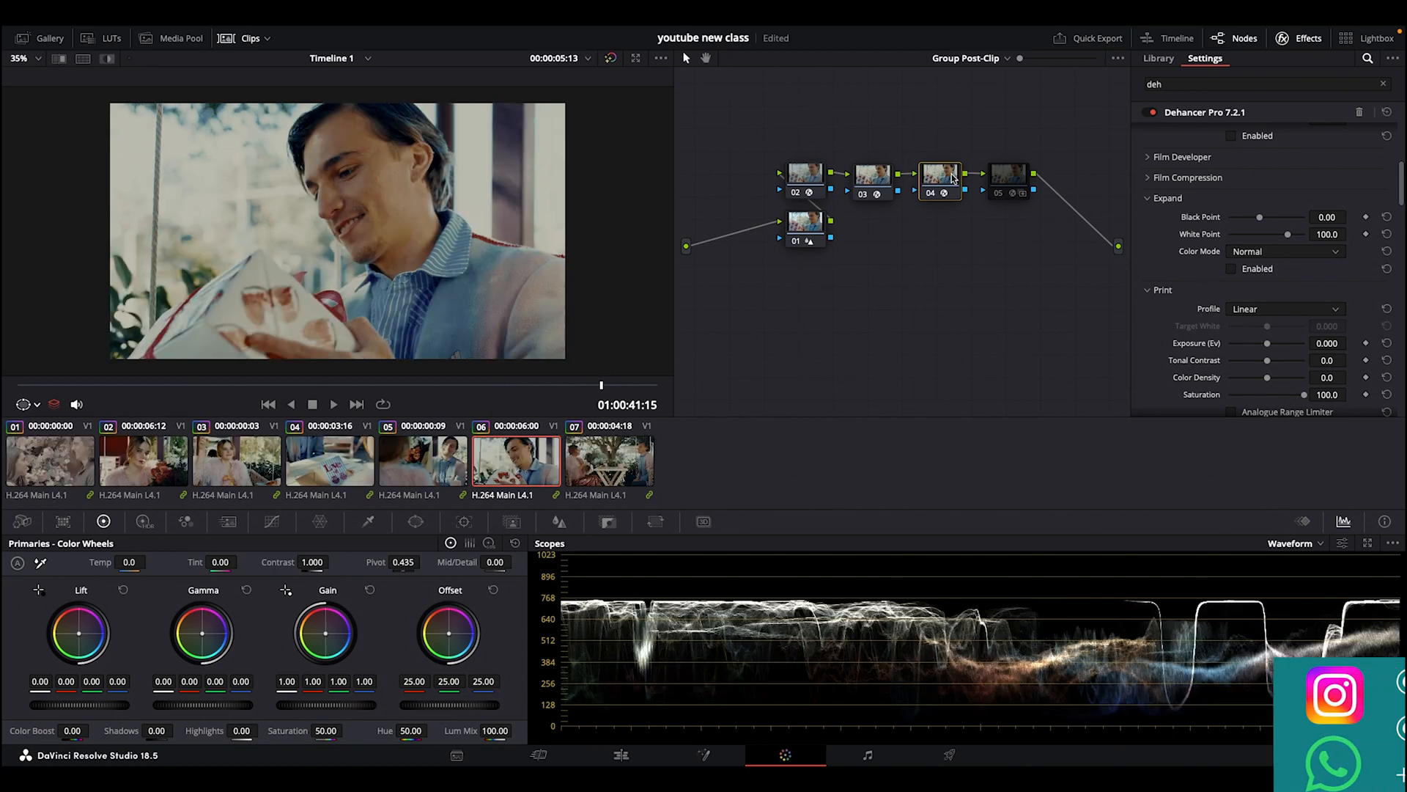
left_click(1147, 197)
left_click(1148, 218)
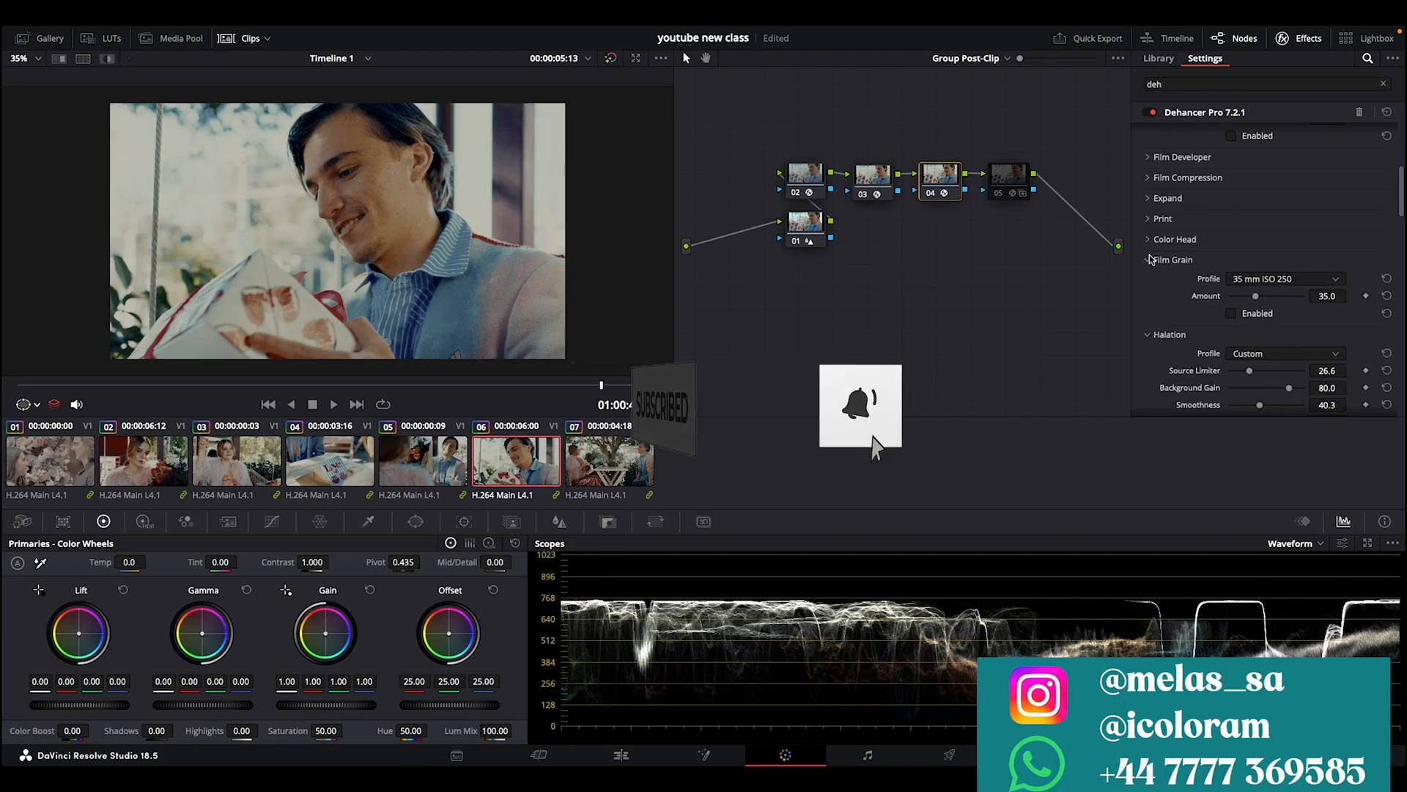
left_click(1148, 262)
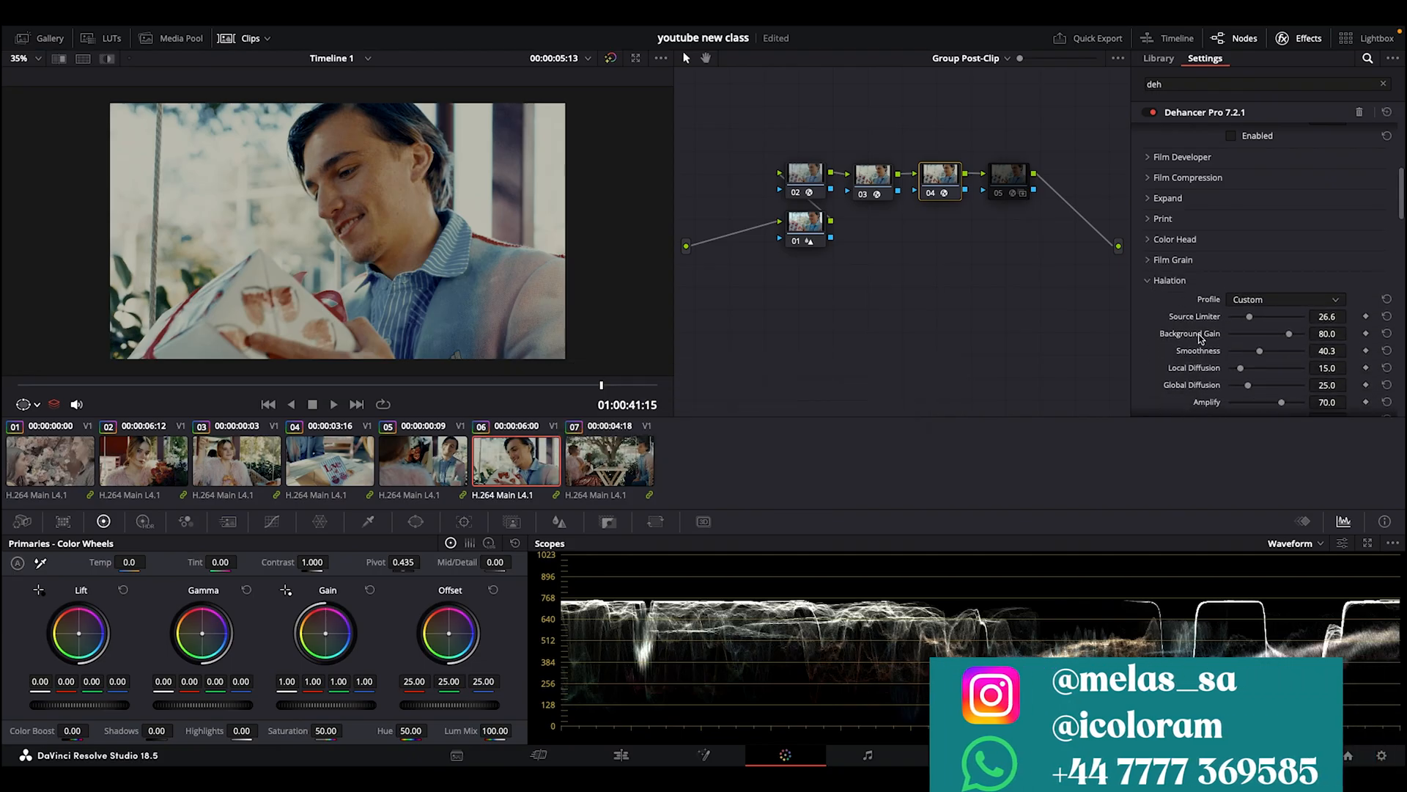
scroll(1195, 335, "down", 3)
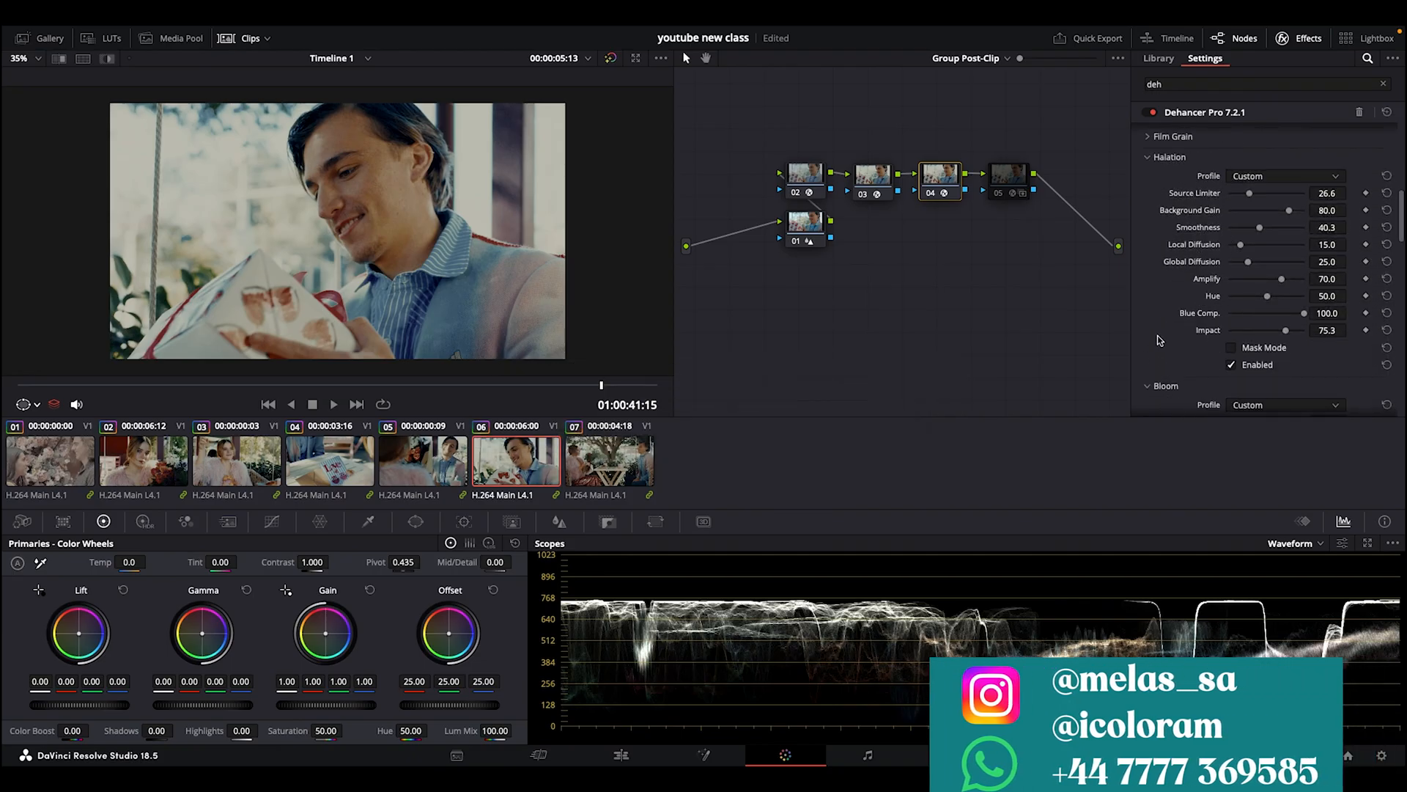
scroll(1159, 340, "down", 4)
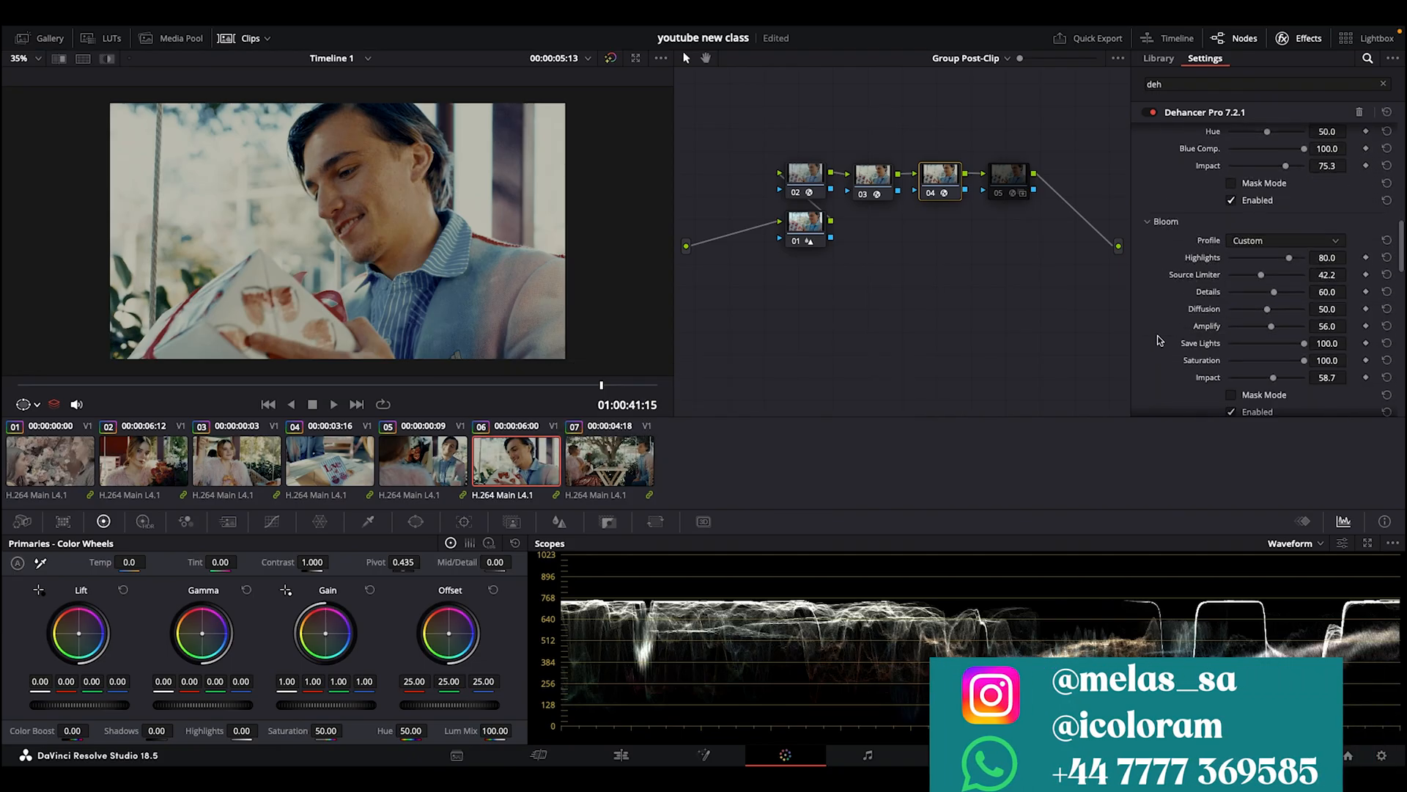
key("space")
left_click(1149, 222)
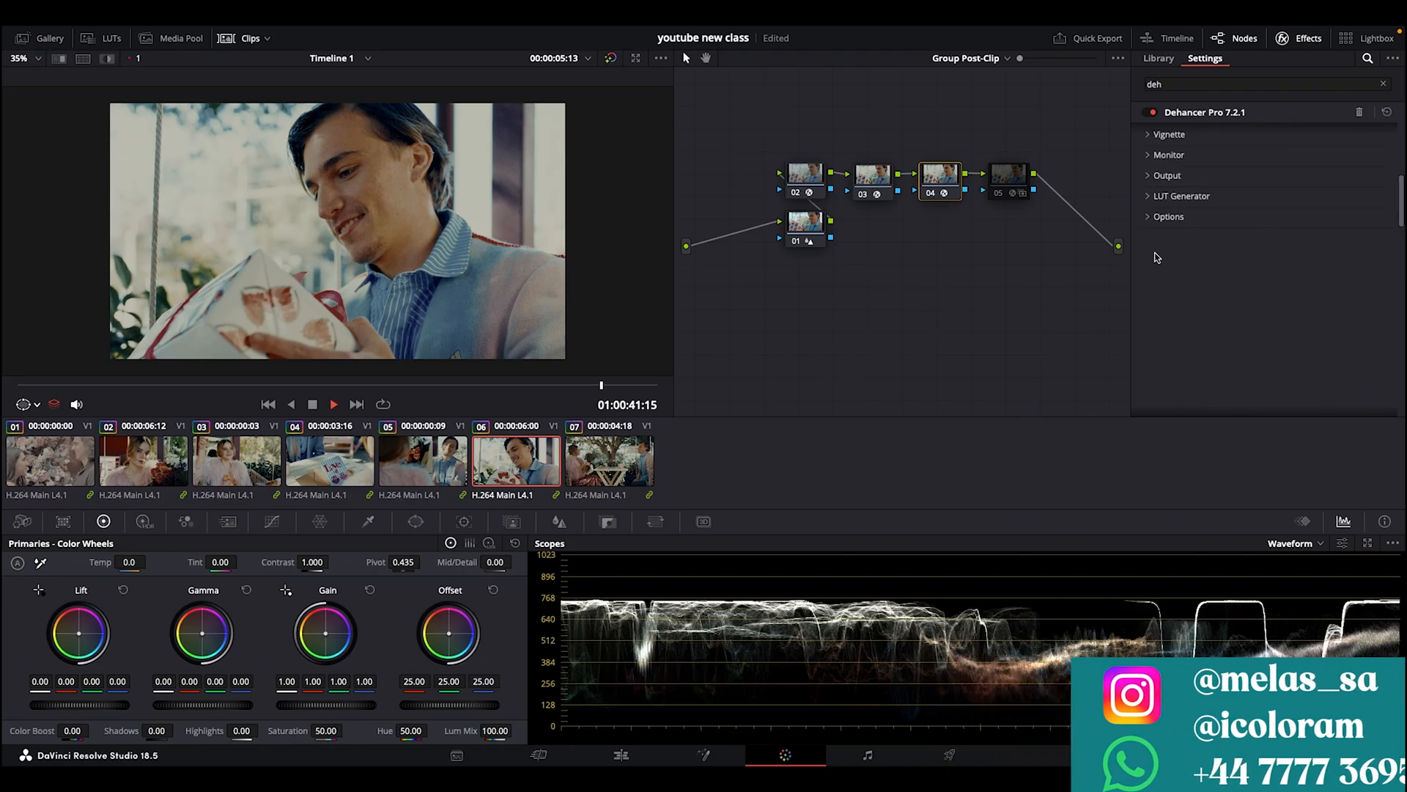
key("space")
left_click(1148, 175)
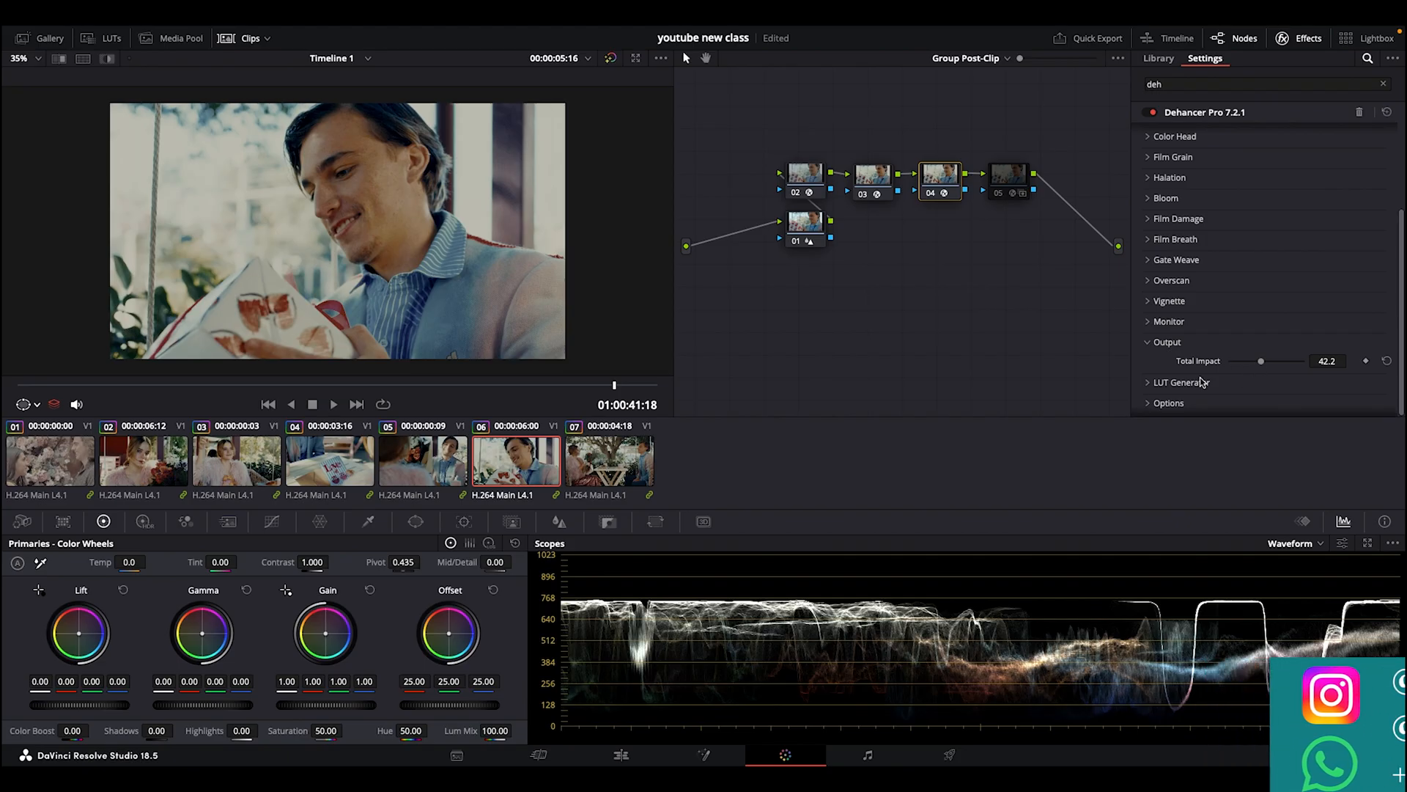
- On clip 07, select post-clip node 05 and review its Dehancer Film Grain and Output settings and its key output gain
left_click(640, 452)
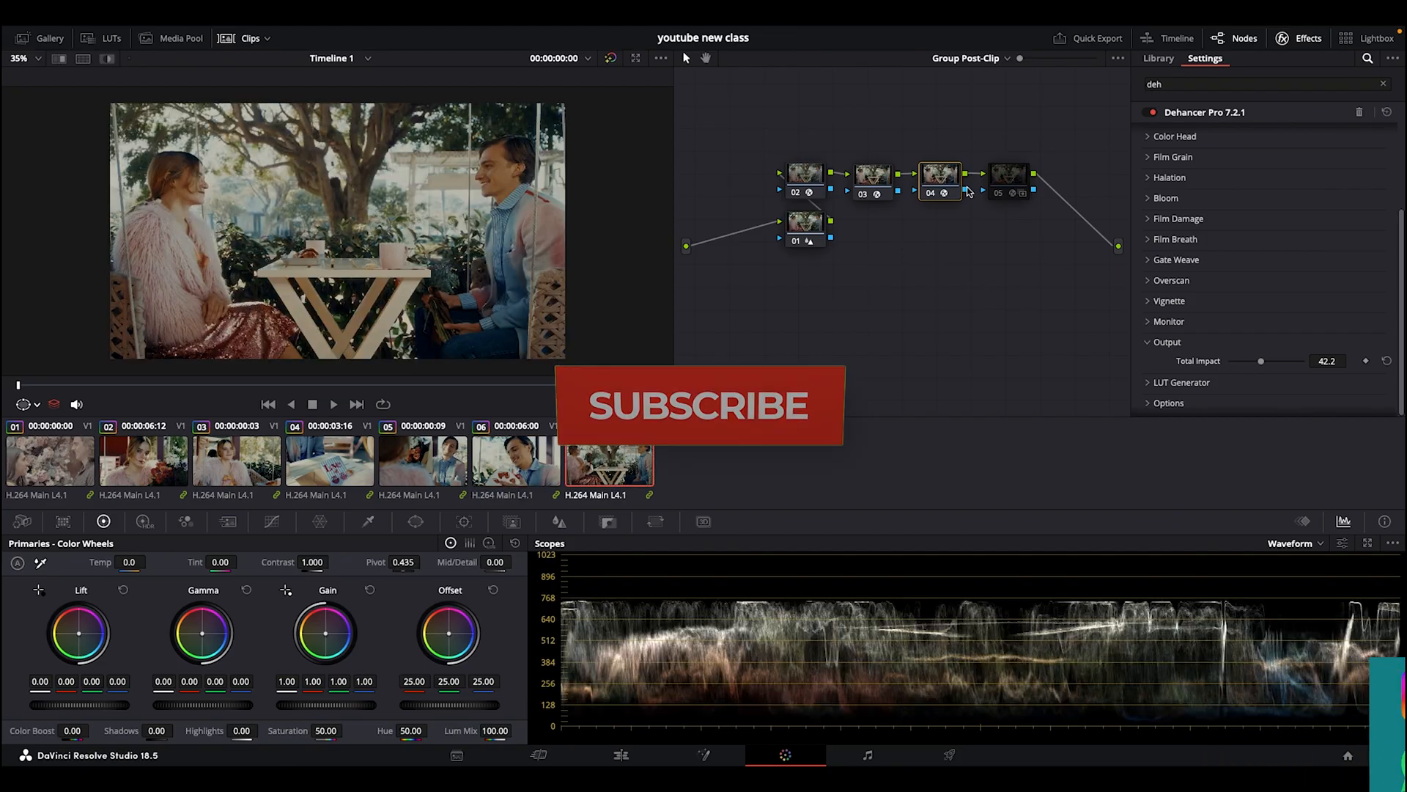
left_click(1004, 175)
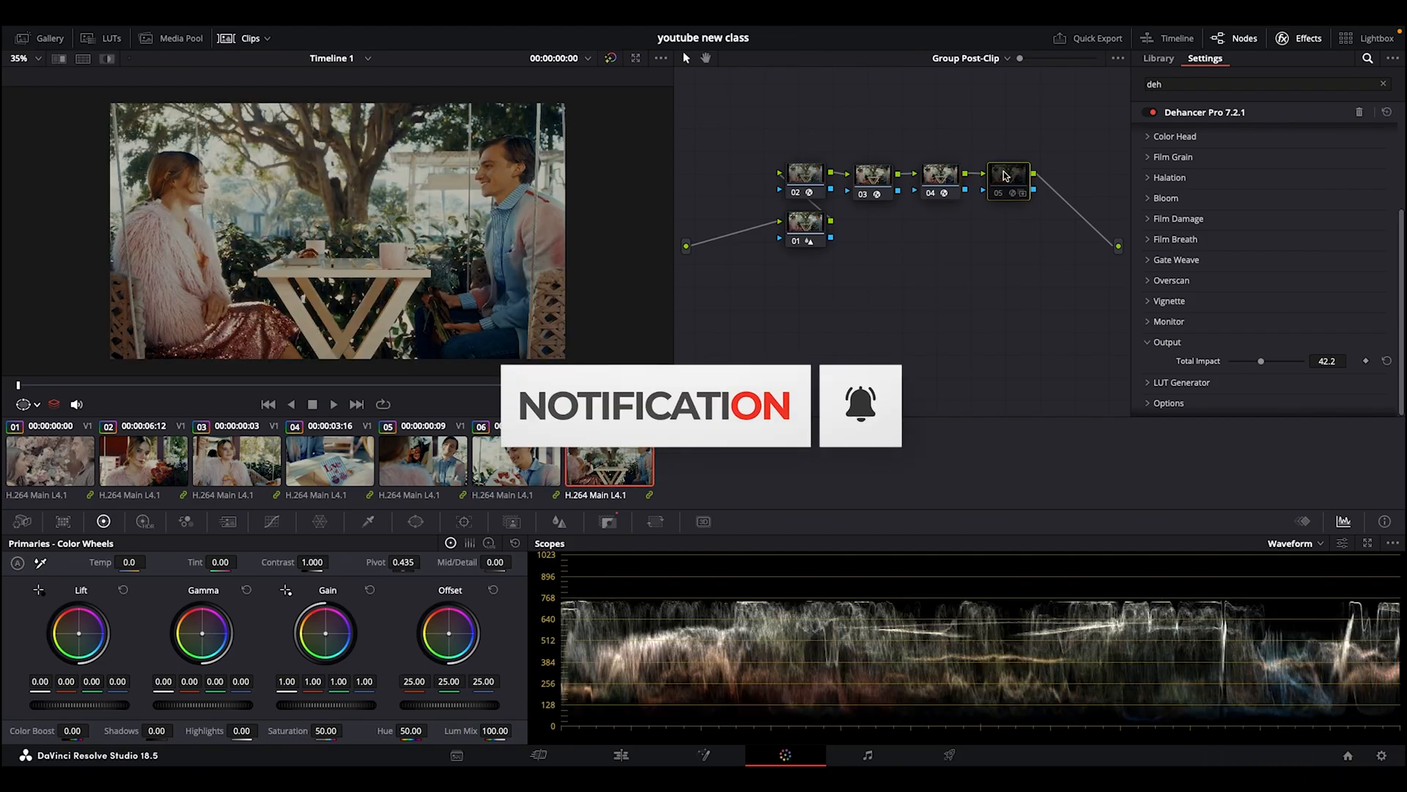
left_click(1148, 342)
left_click(1148, 177)
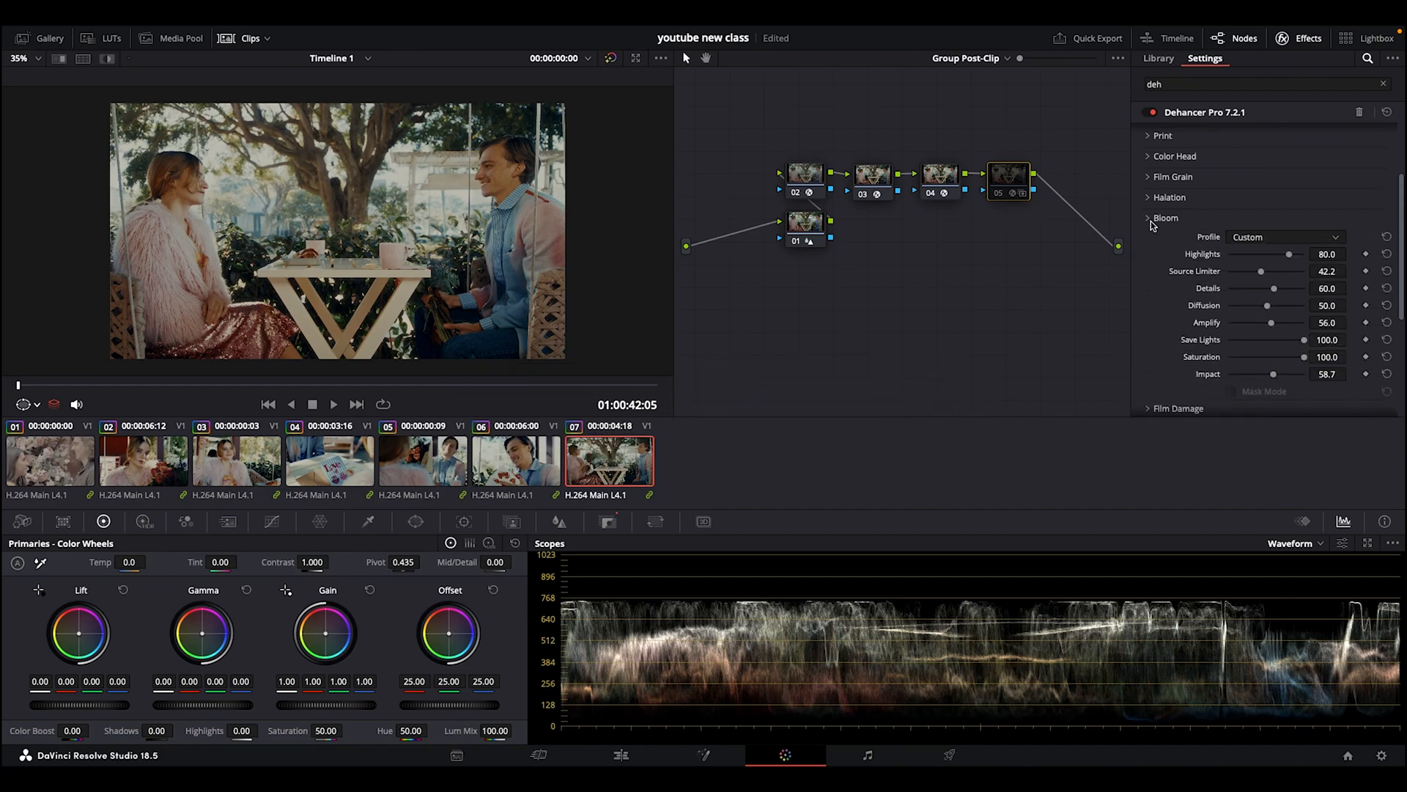
left_click(1150, 179)
left_click(1149, 178)
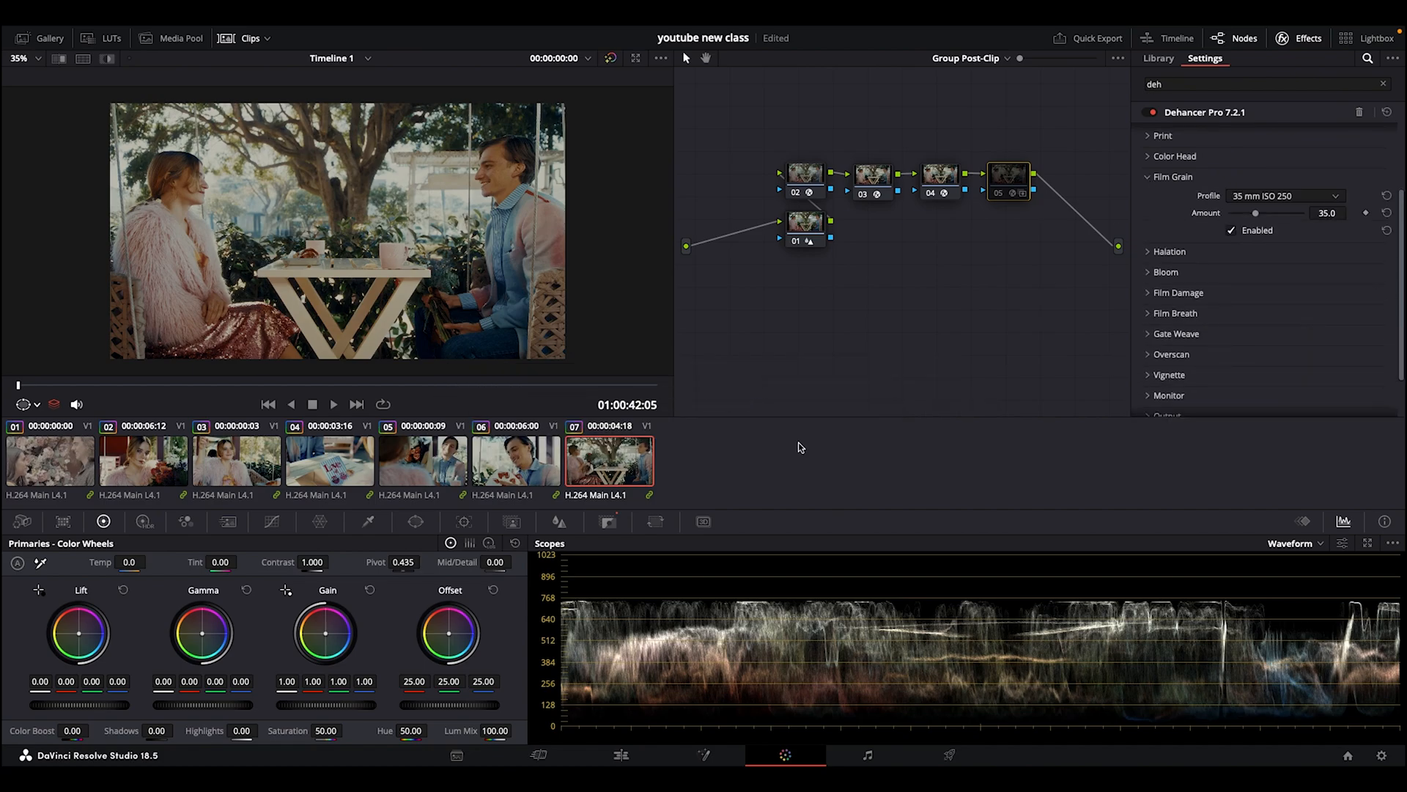
left_click(1147, 178)
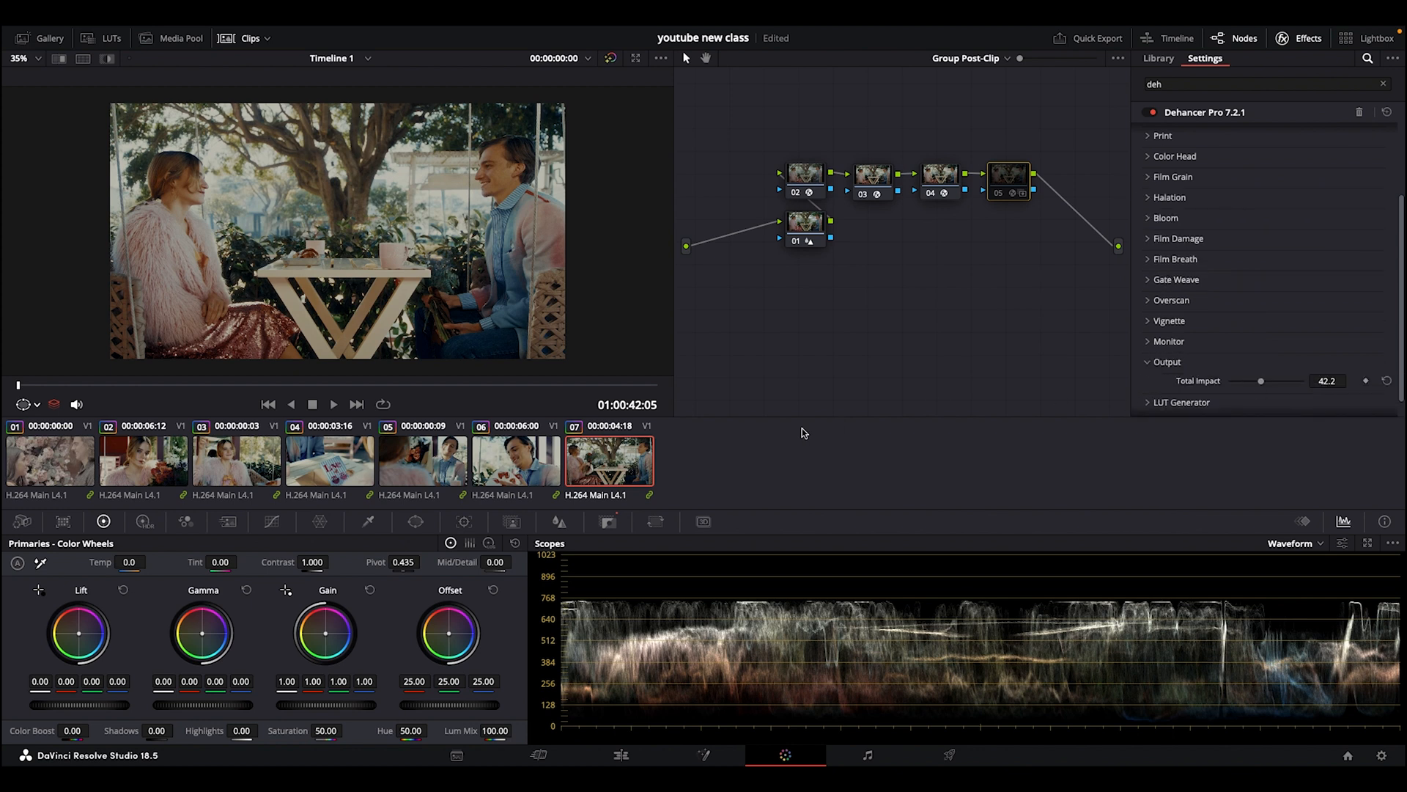
left_click(608, 522)
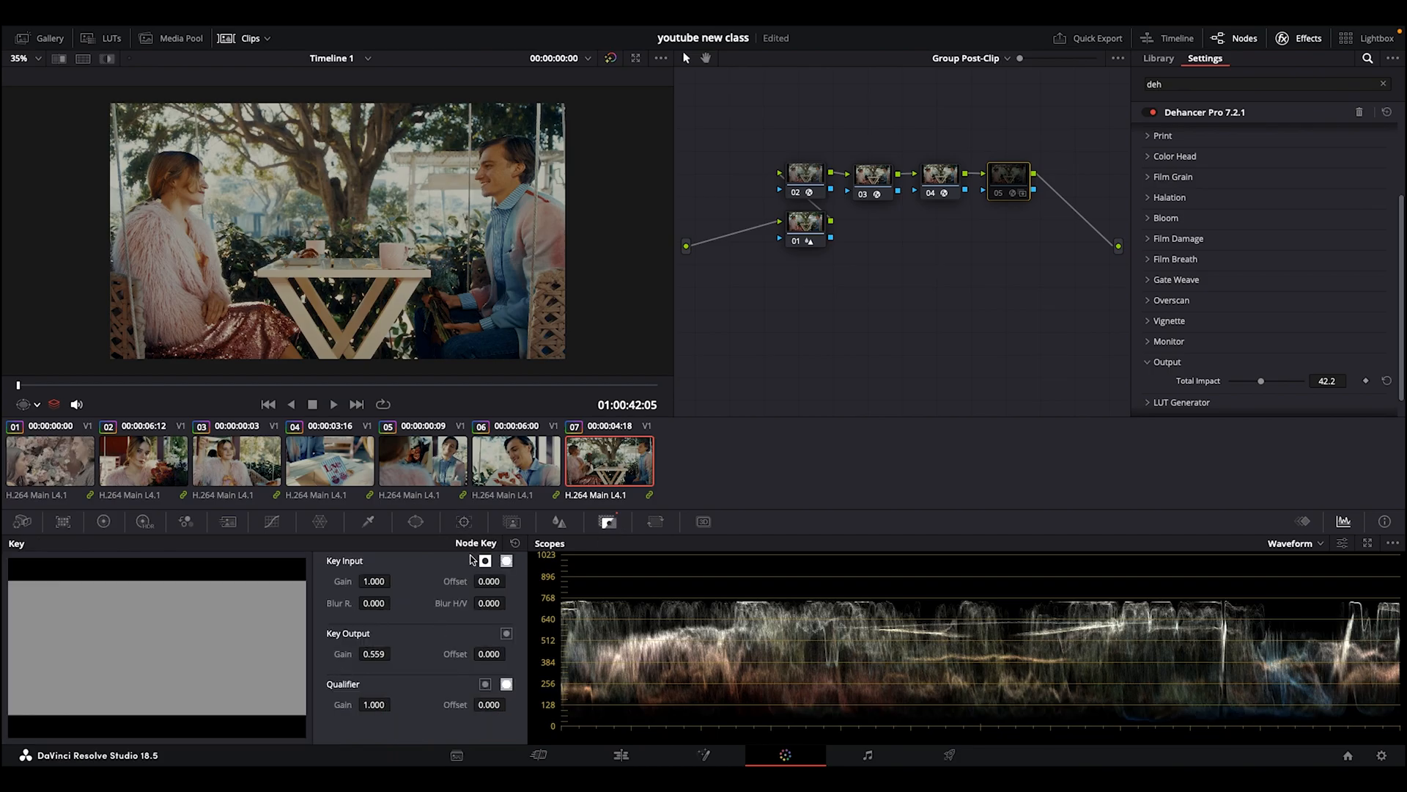
- Inspect clip 07 full screen with post-clip node 05 still disabled
key("ctrl+f")
key("Escape")
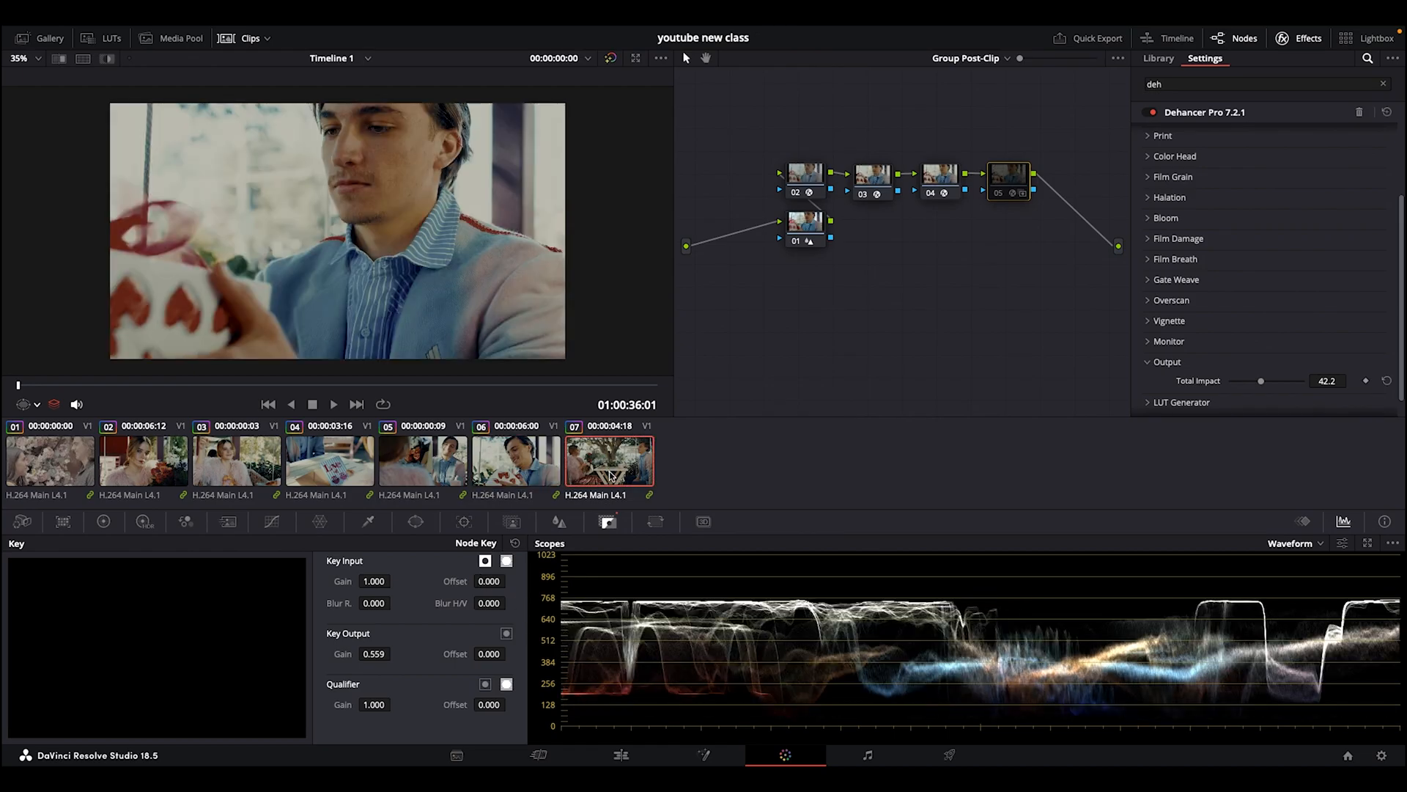
key("ctrl+f")
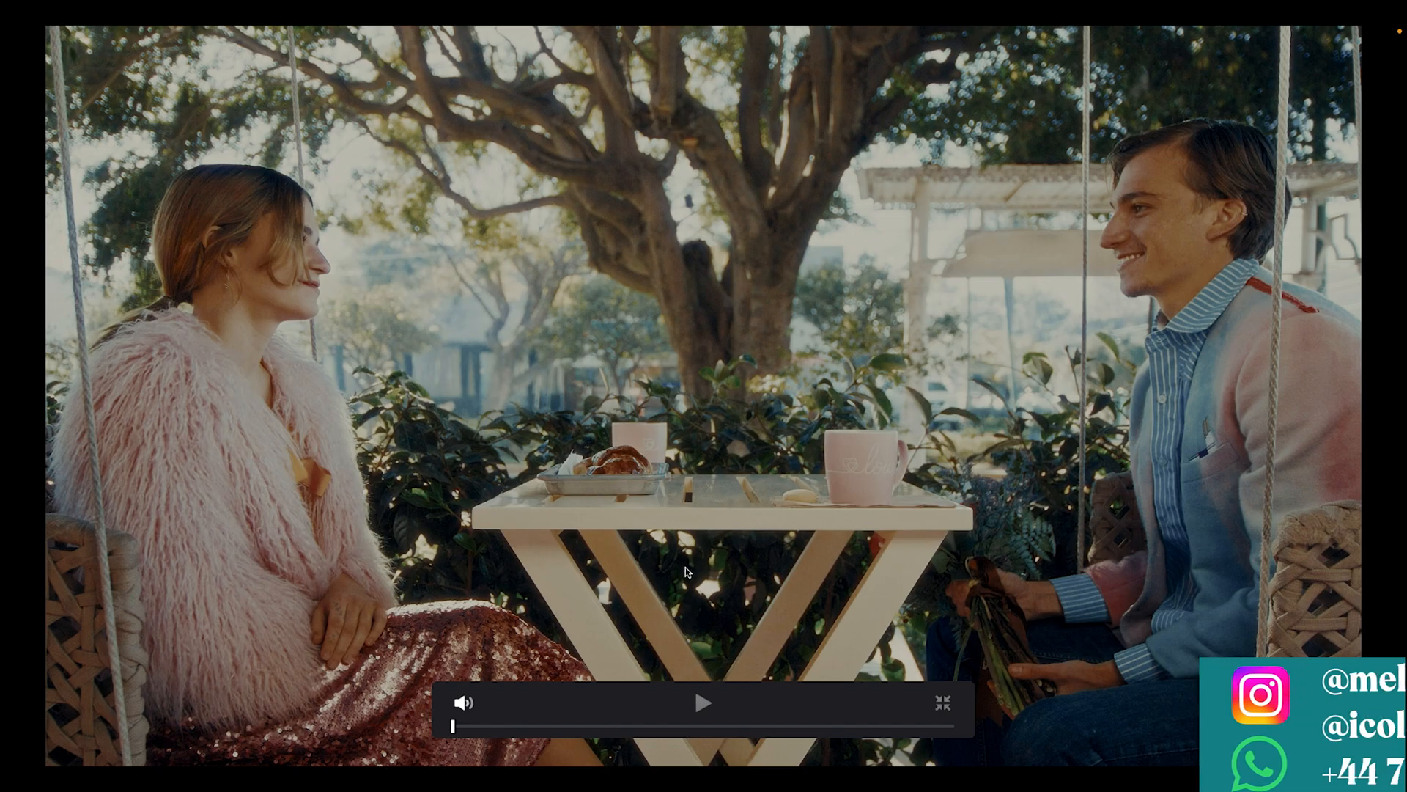
key("ctrl+f")
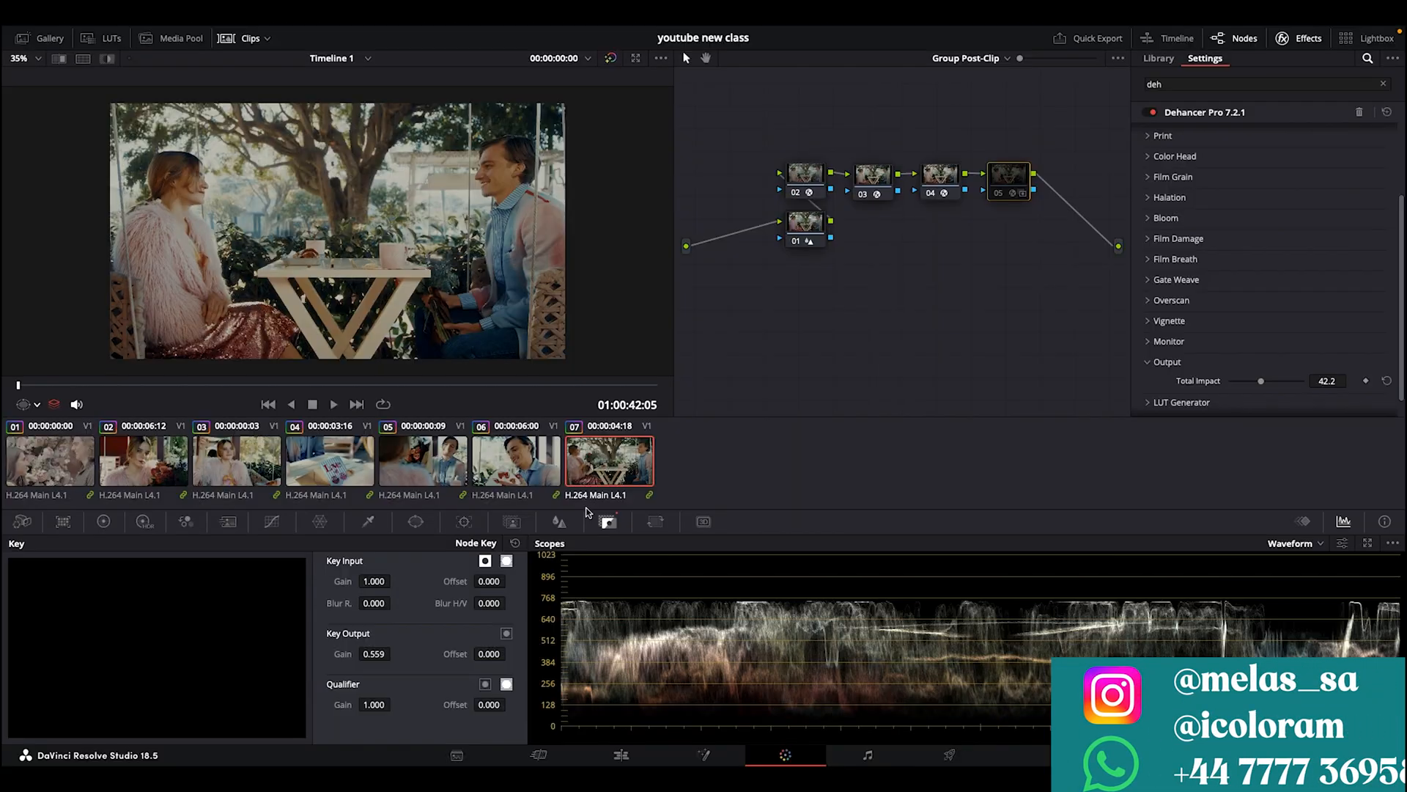
- Check clip 06, enable post-clip node 05, and preview the film grain full screen on clip 07
left_click(480, 462)
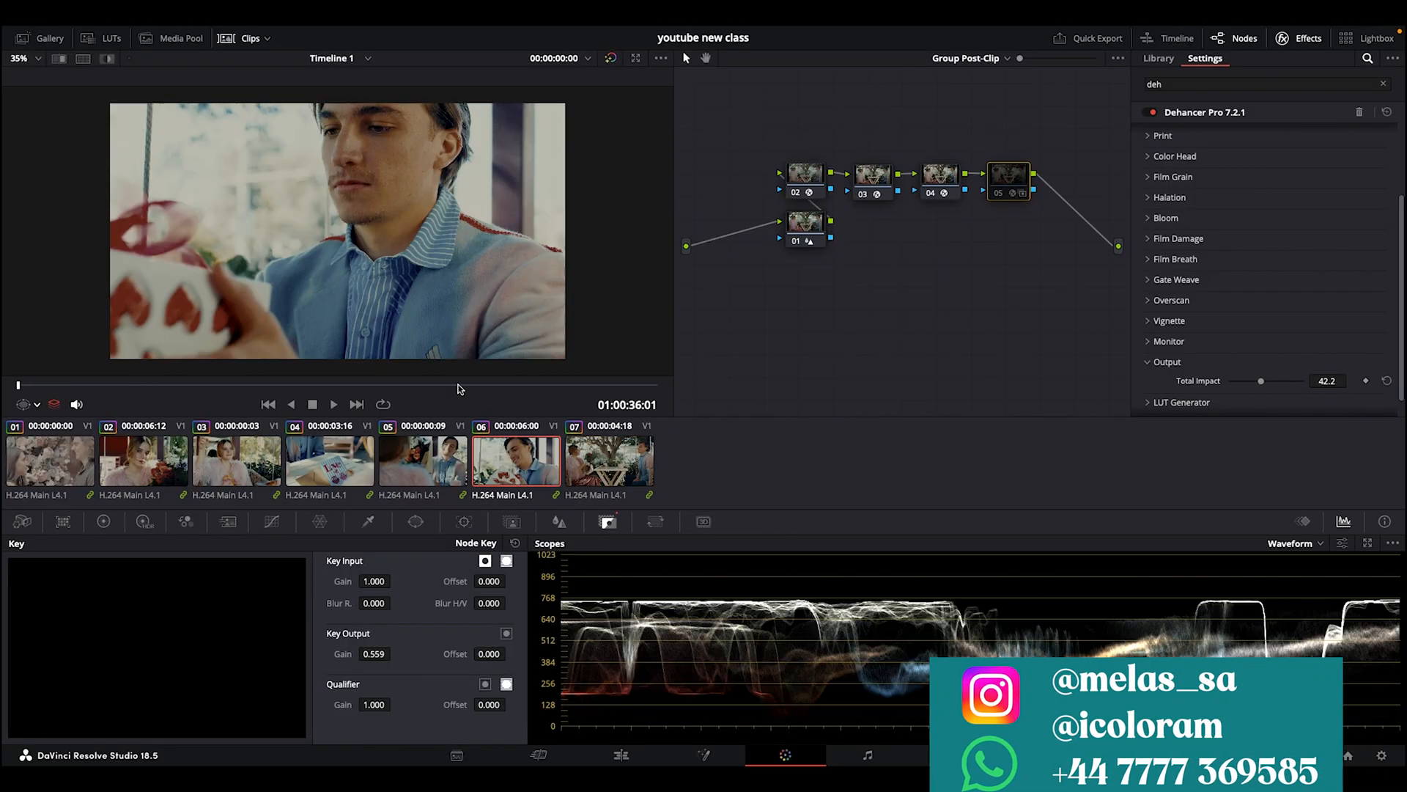
key("Down")
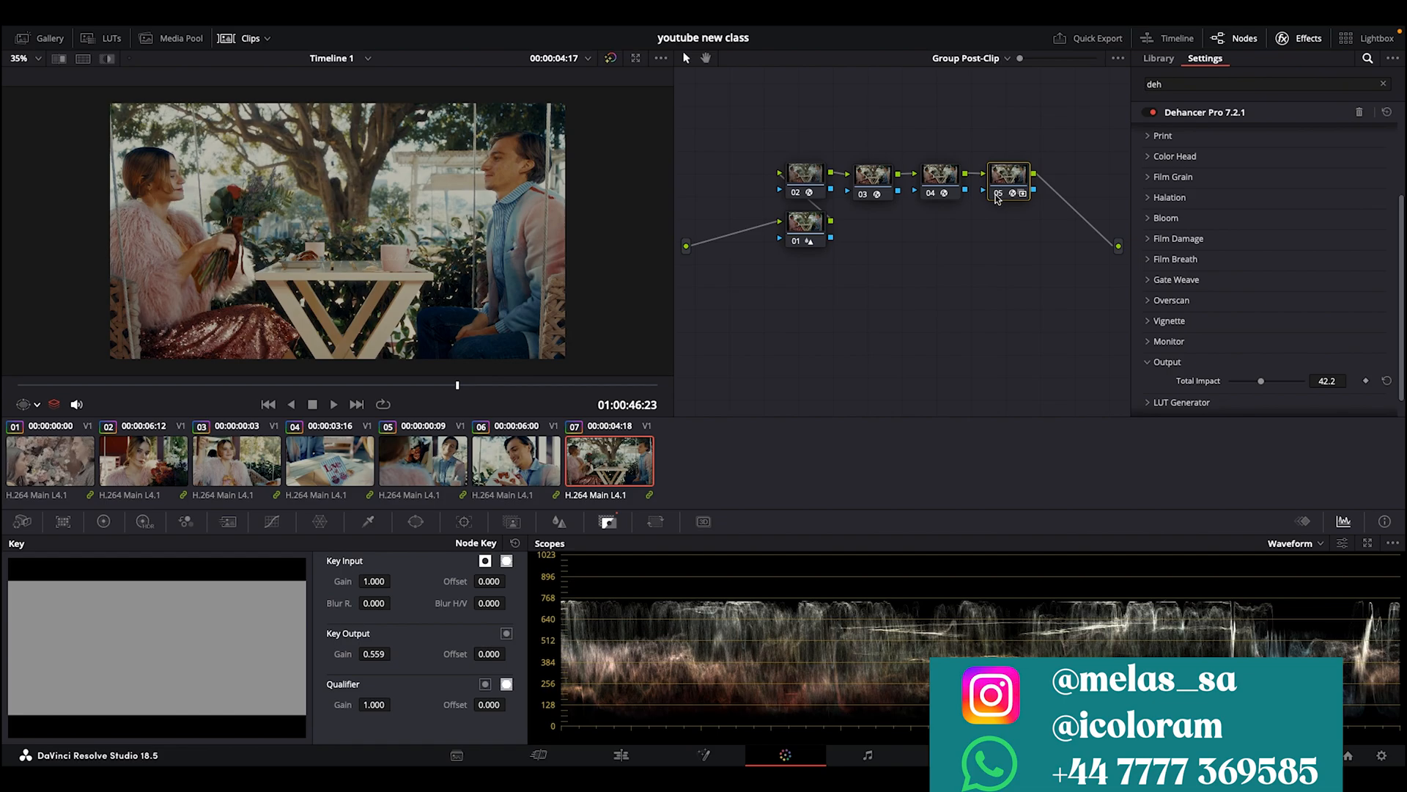
key("alt+f")
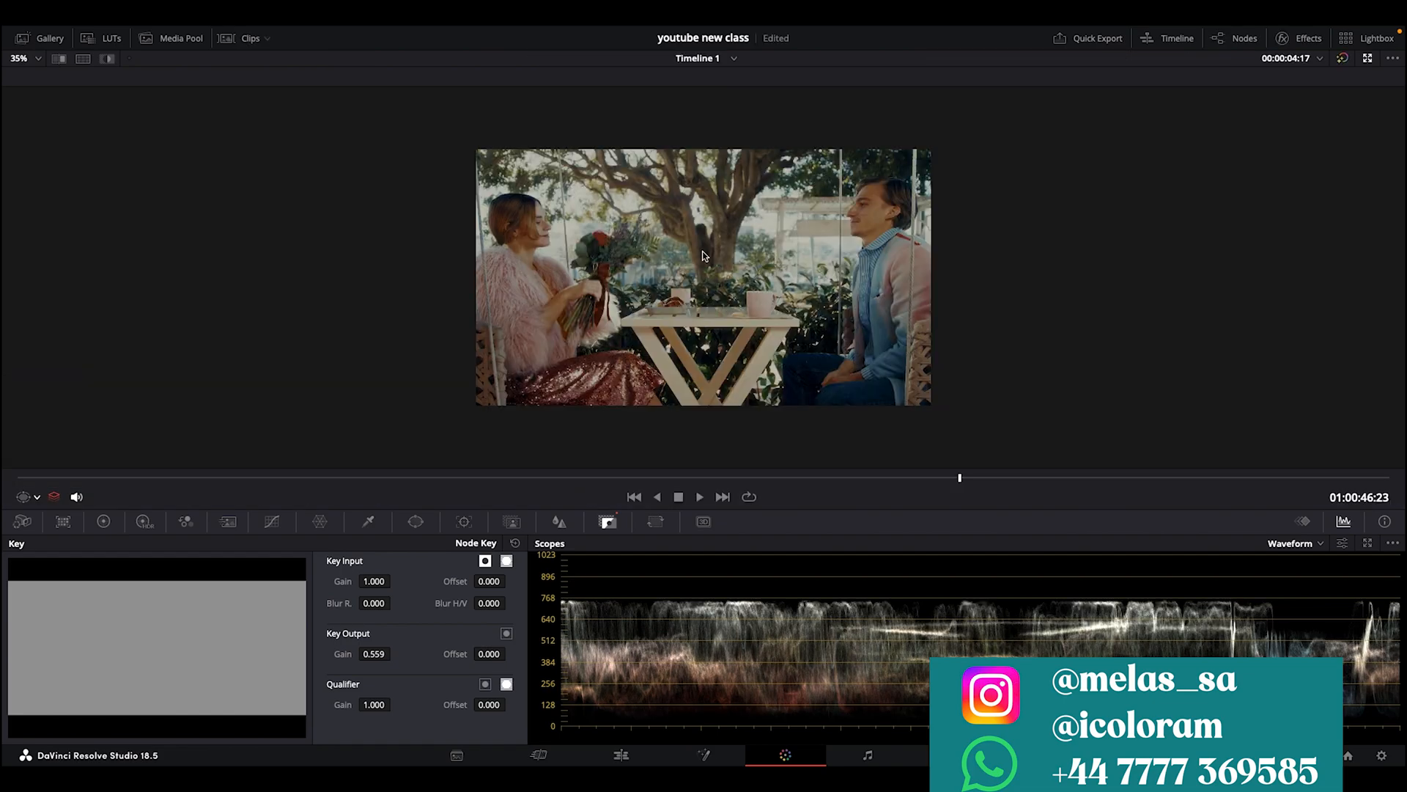
key("alt+f")
key("ctrl+f")
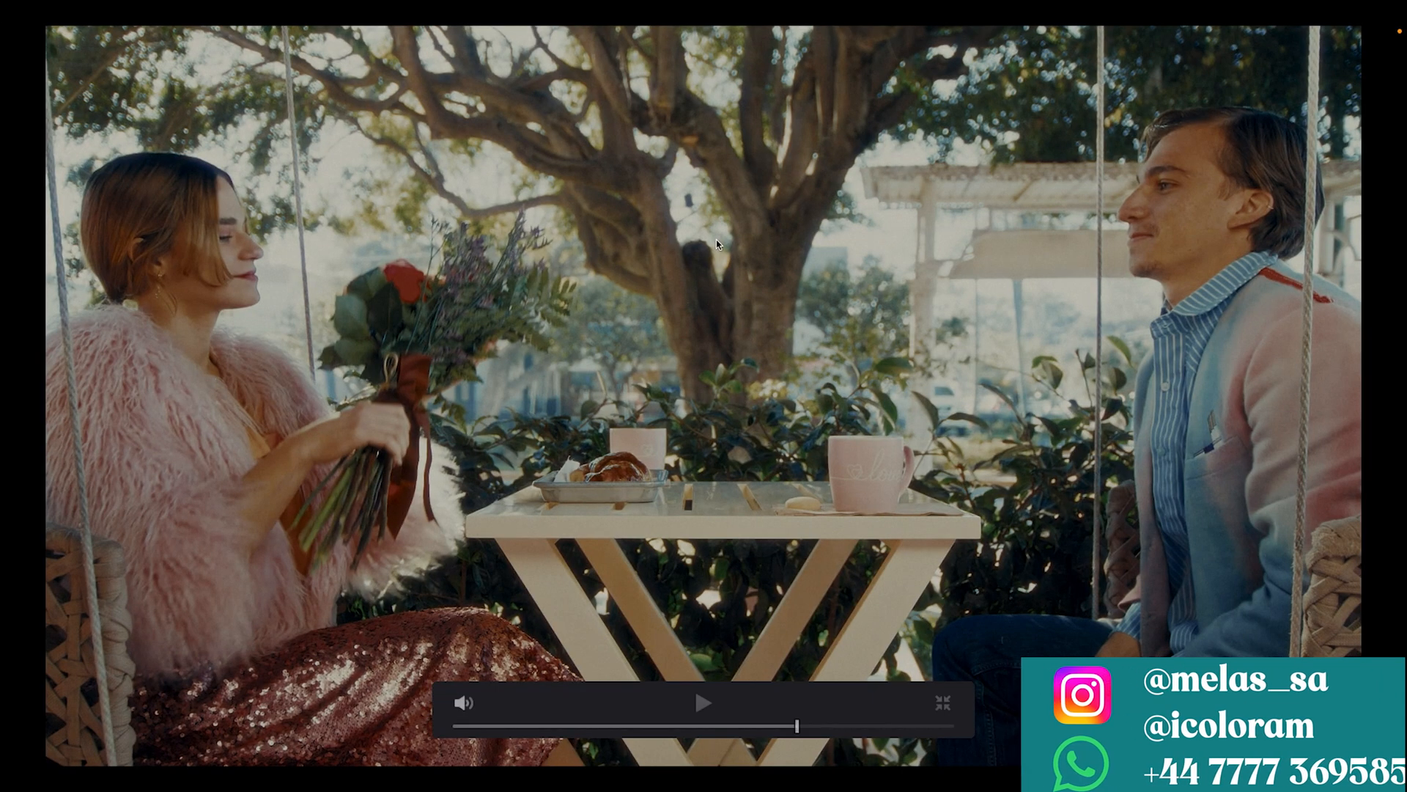
key("ctrl+f")
- Switch the node graph to Group Pre-Clip, move to a late frame of clip 06, and hide the effects settings
left_click(967, 58)
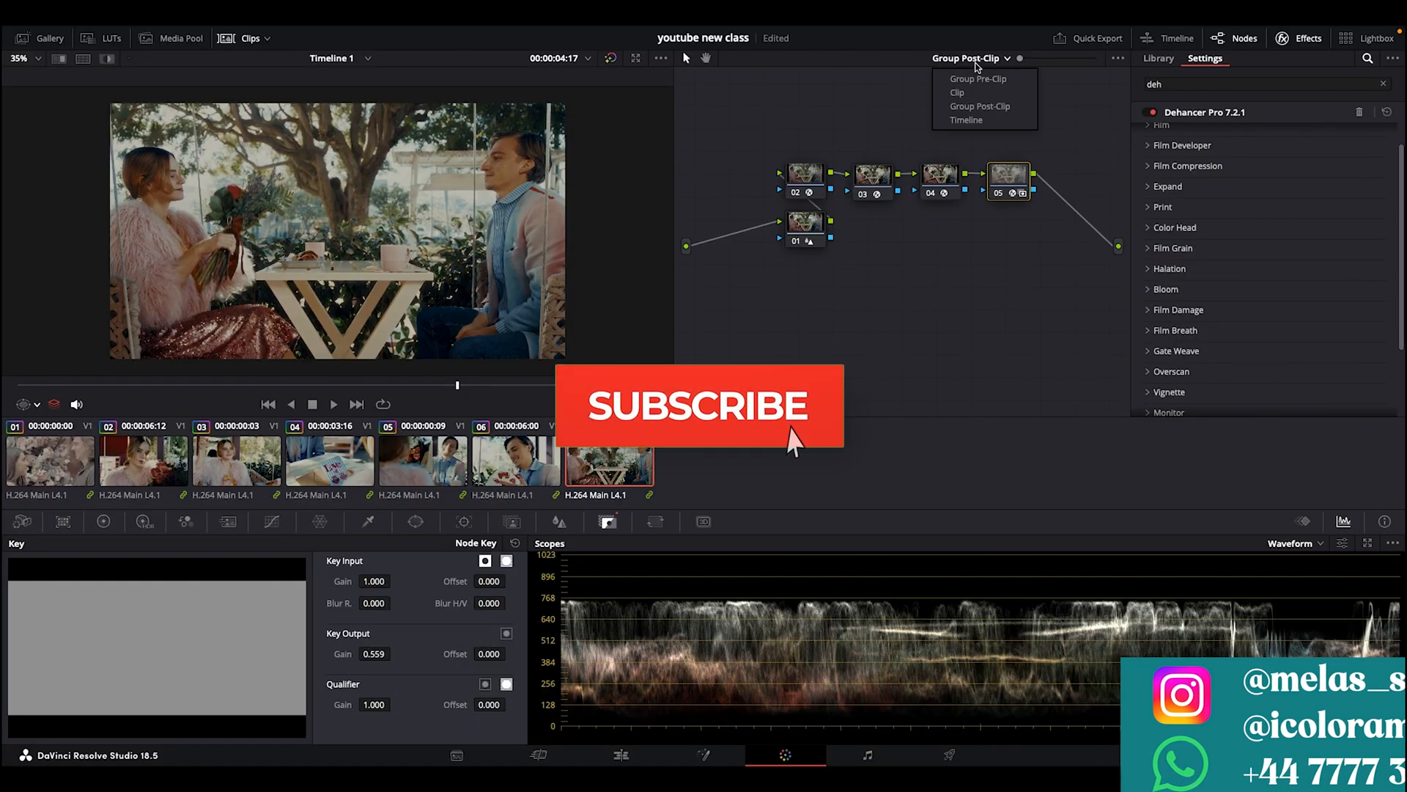
left_click(978, 79)
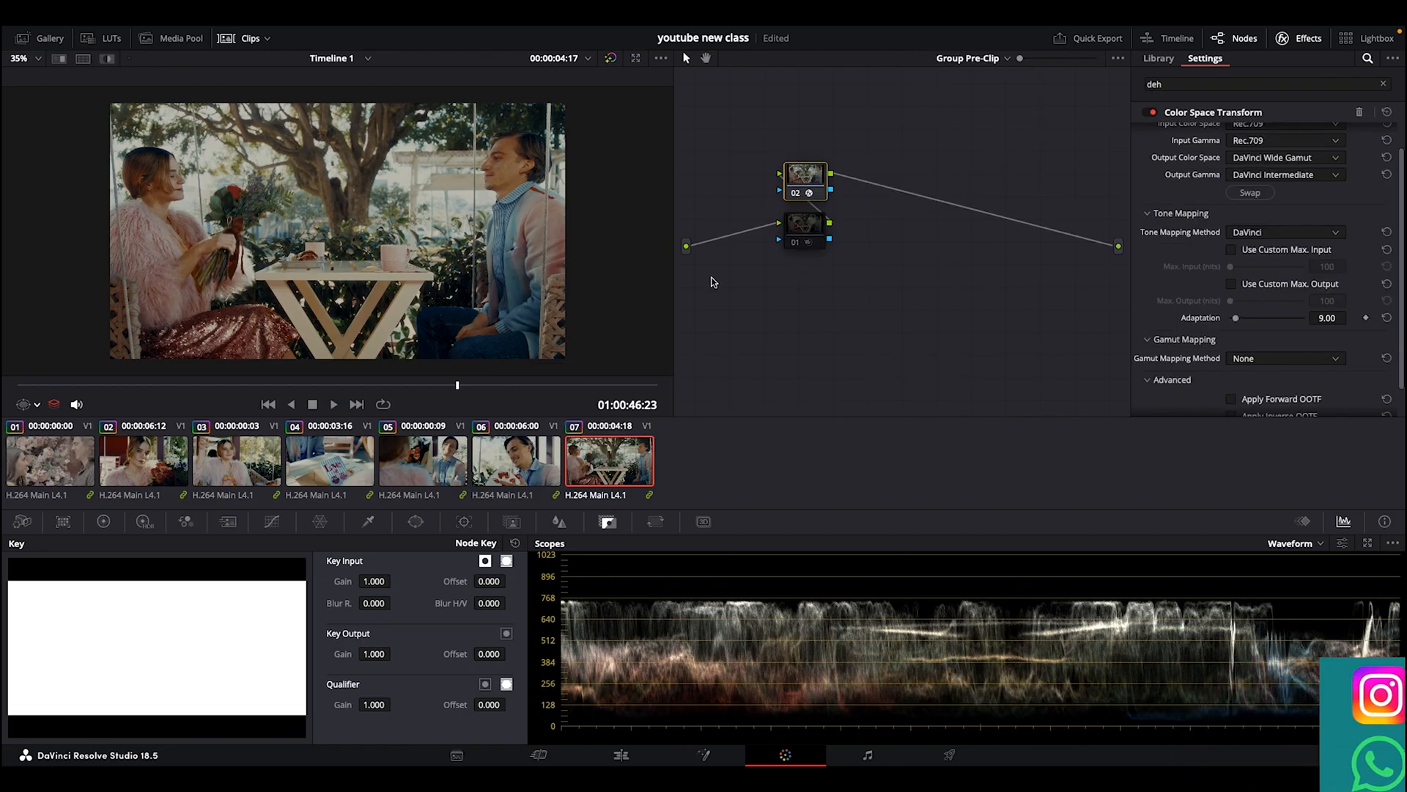
left_click(517, 464)
left_click(562, 384)
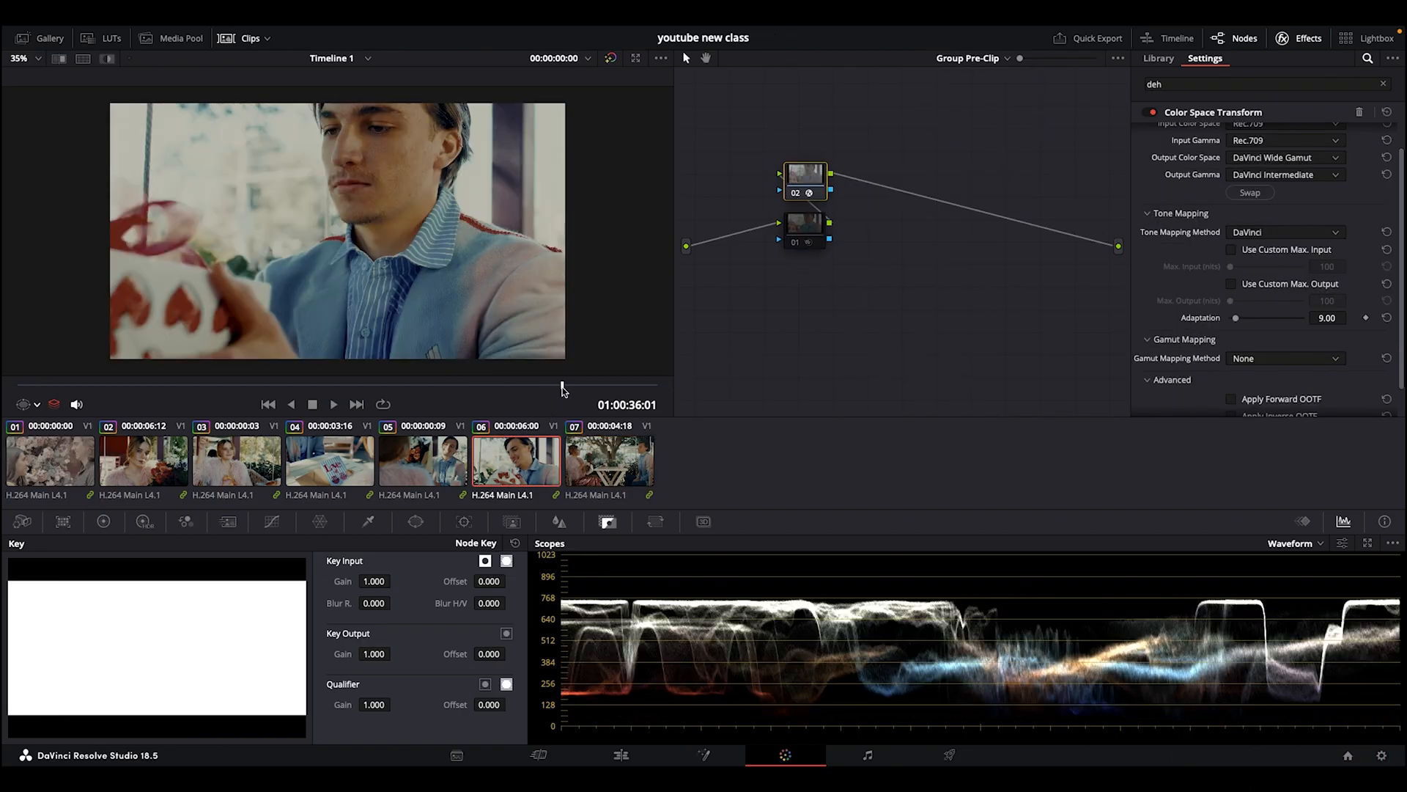
left_click(1283, 45)
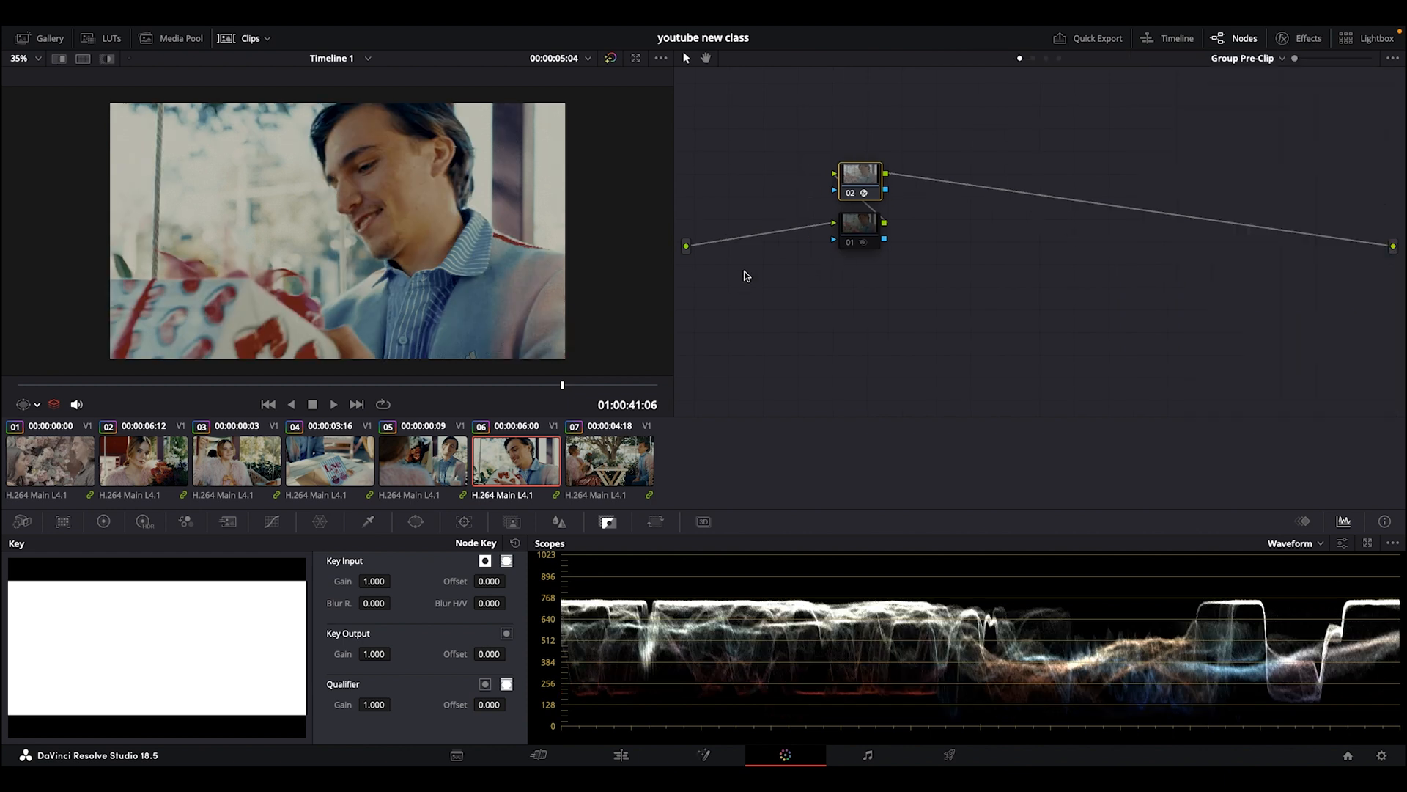
- Widen the viewer and enlarge the image, move to an earlier frame of clip 06, and enable pre-clip node 01
scroll(638, 301, "up", 3)
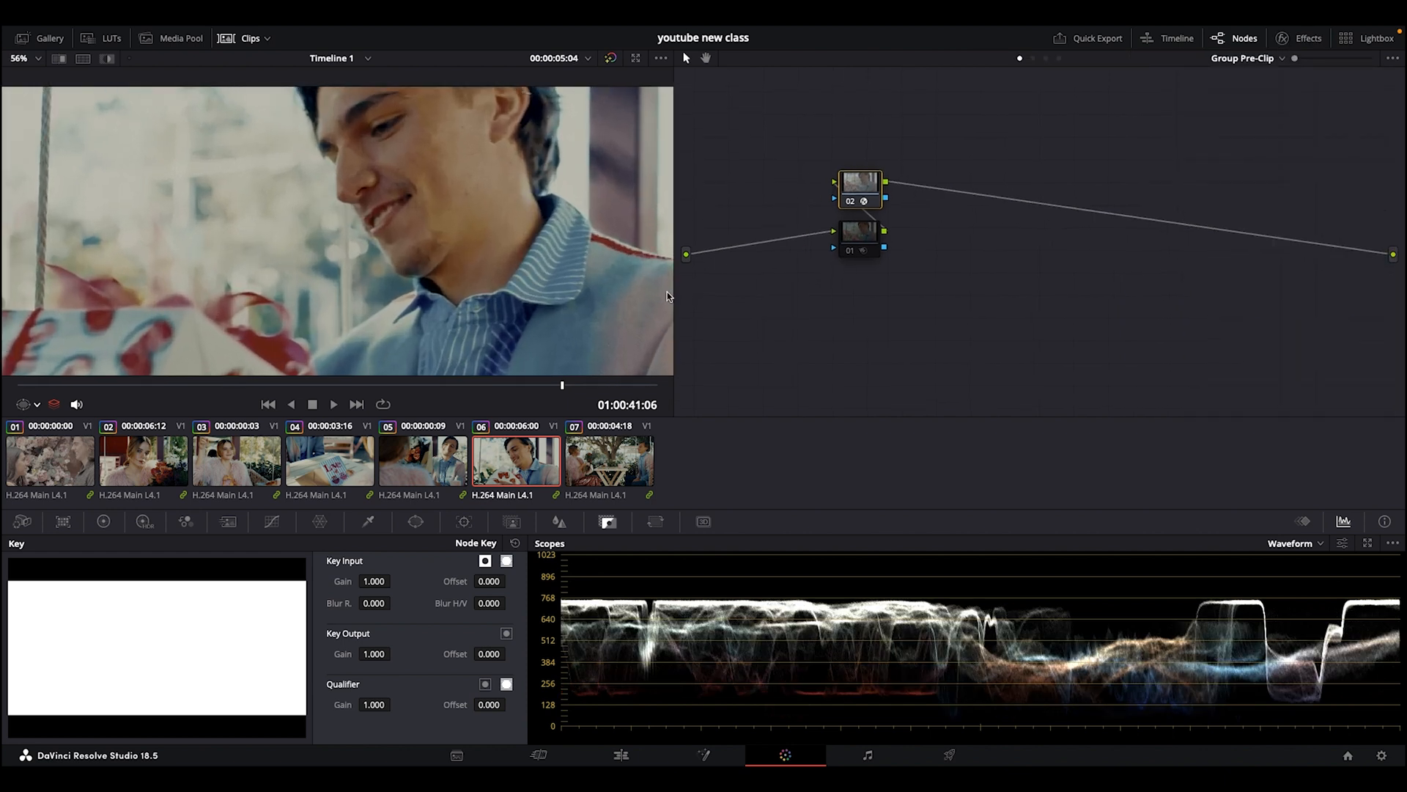
left_click_drag(667, 296, 863, 311)
scroll(615, 283, "down", 3)
scroll(614, 282, "up", 4)
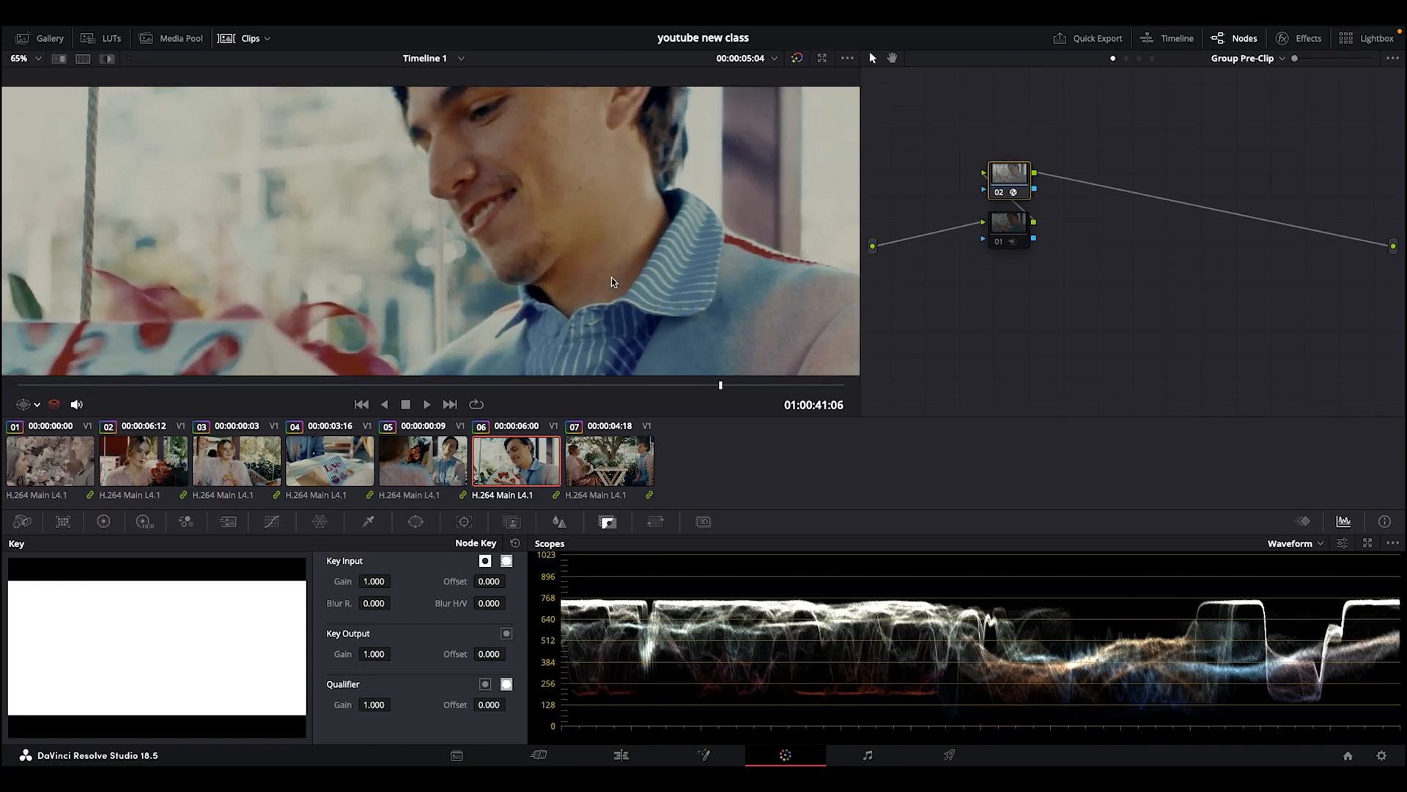
left_click(590, 385)
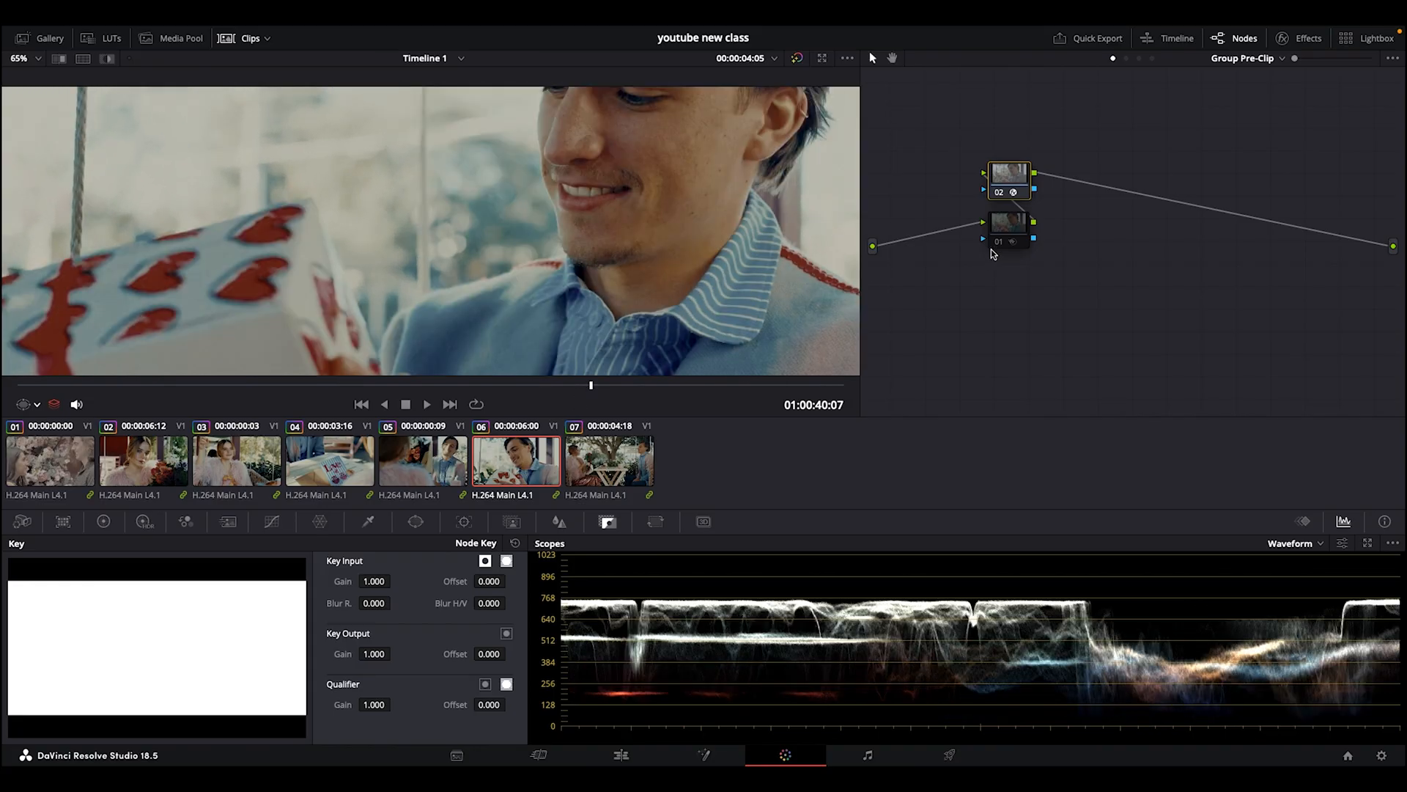
left_click(998, 242)
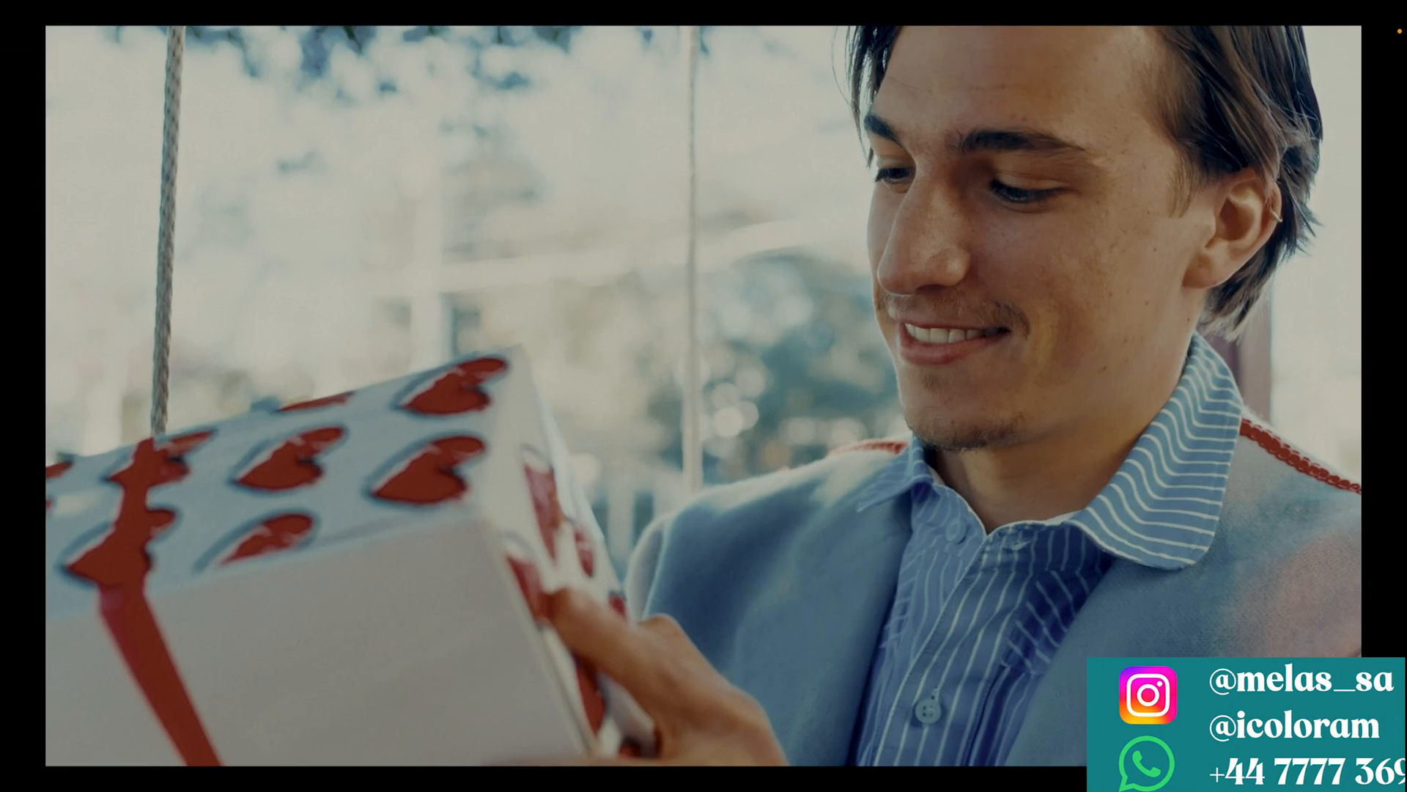
- Examine clips 06 and 07 full screen with pre-clip node 01 enabled
mouse_move(962, 314)
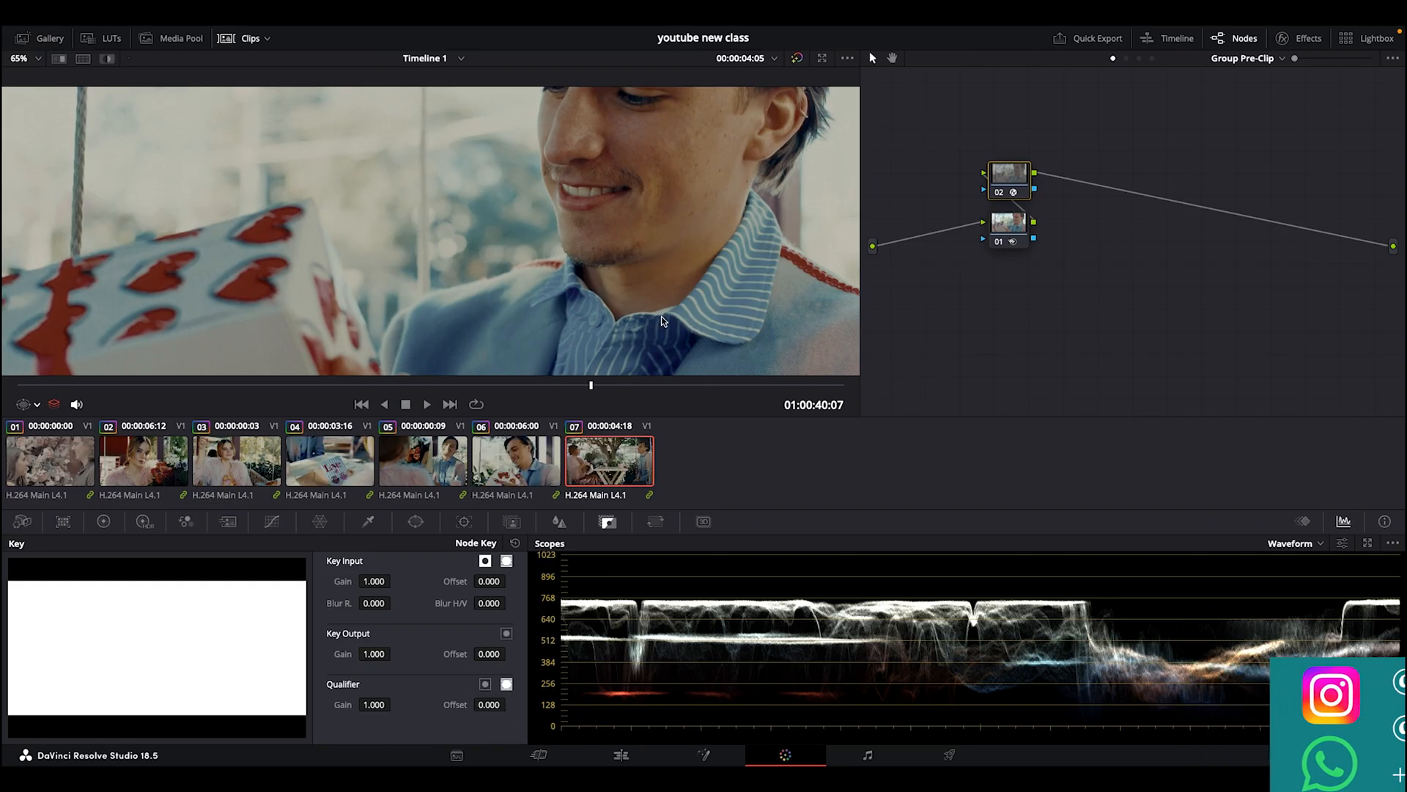
left_click(616, 456)
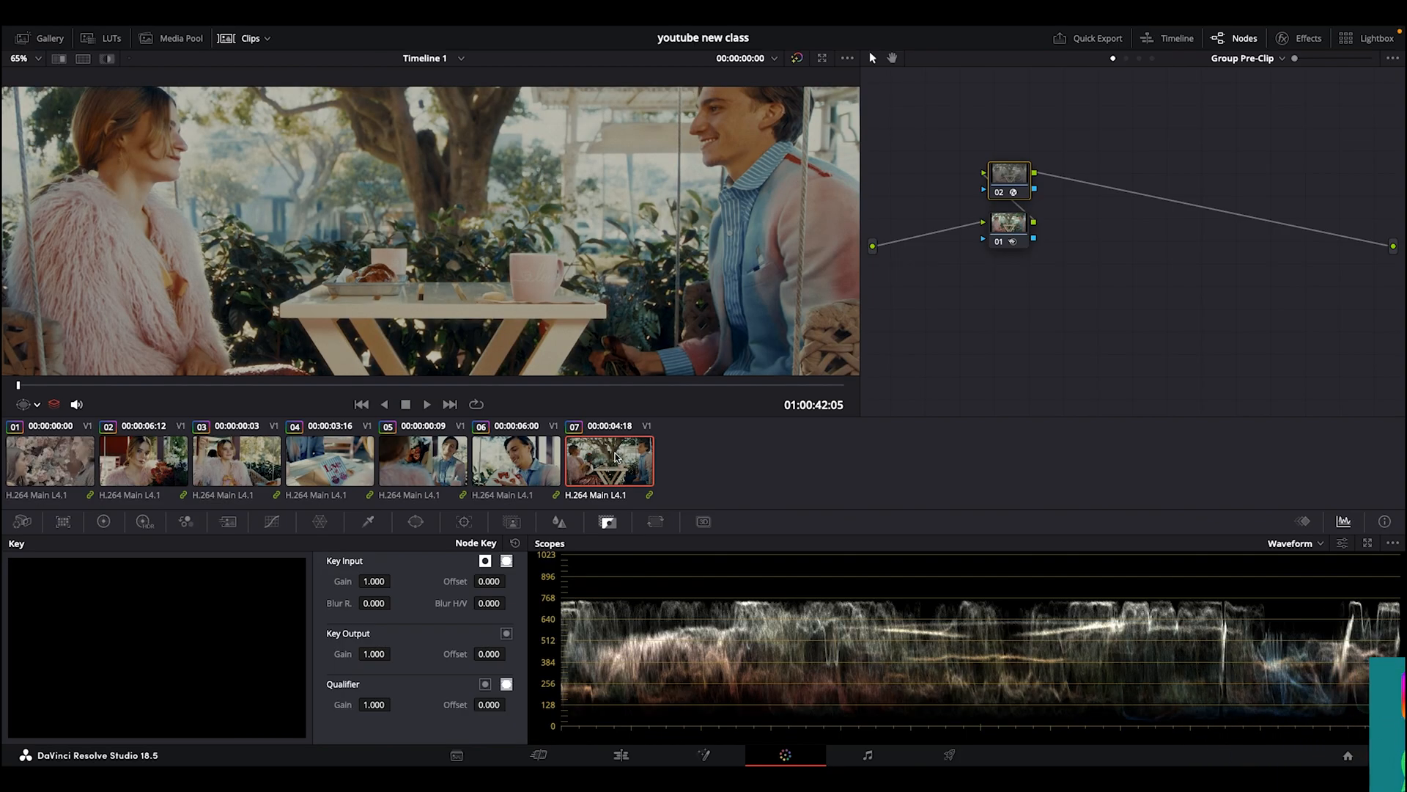
key("super+f")
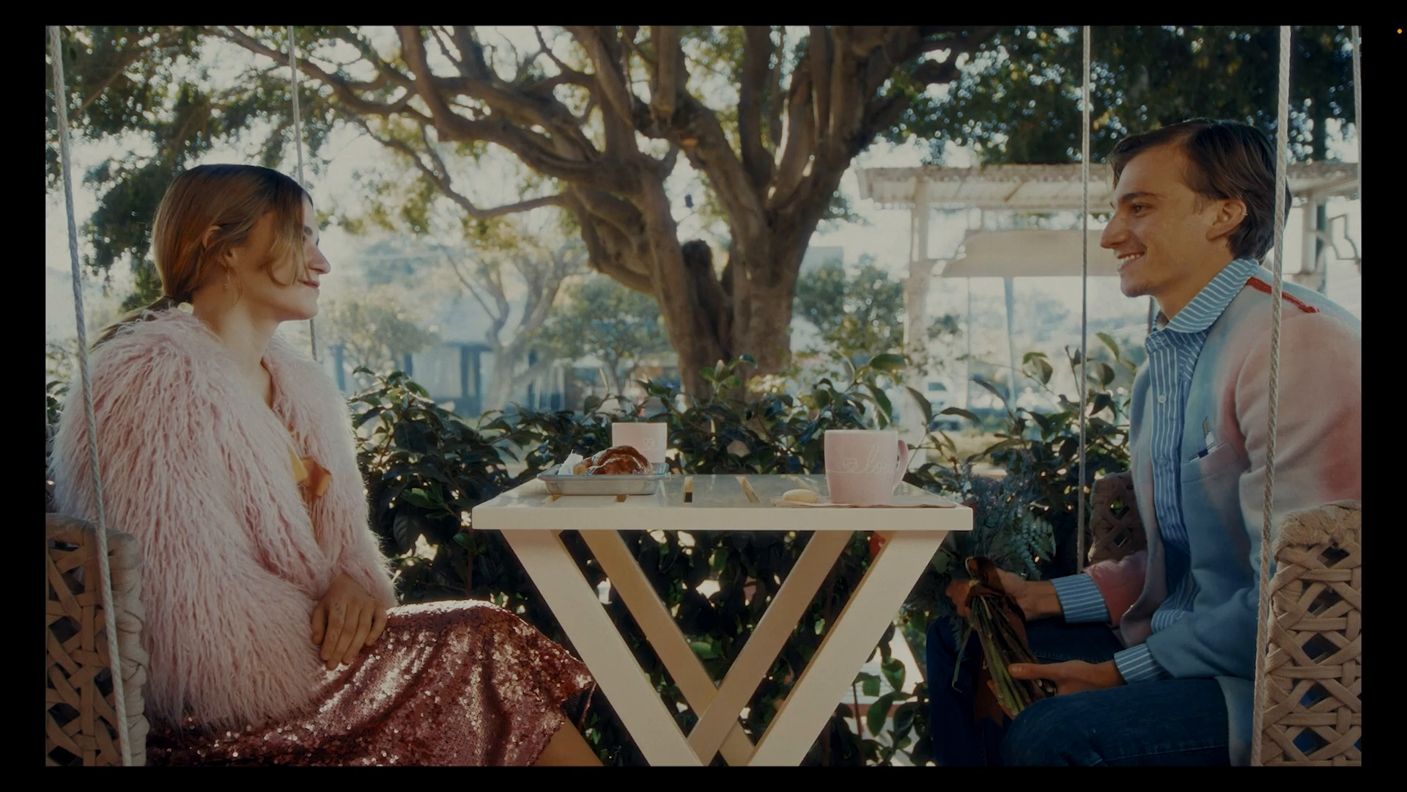
key("super+f")
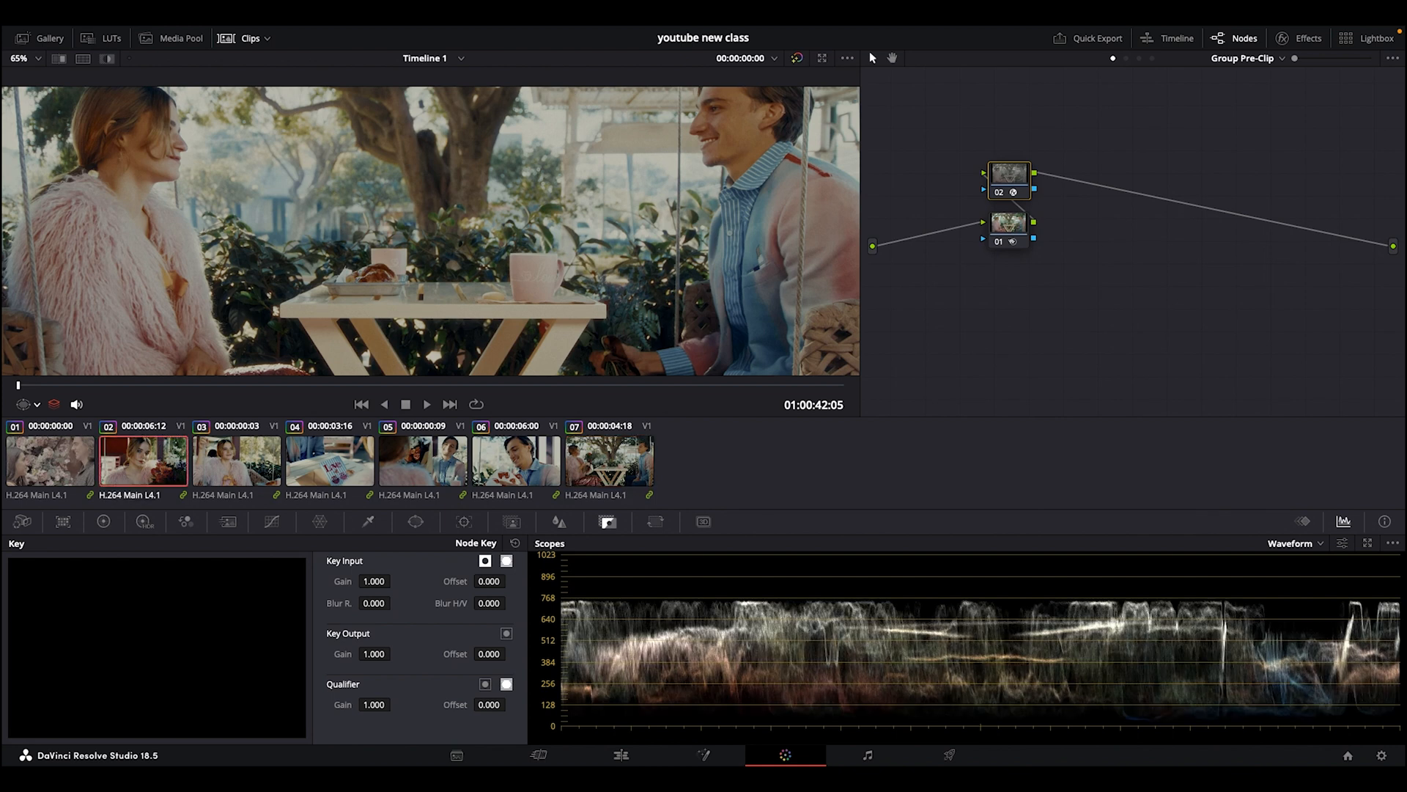
key("super+f")
mouse_move(177, 454)
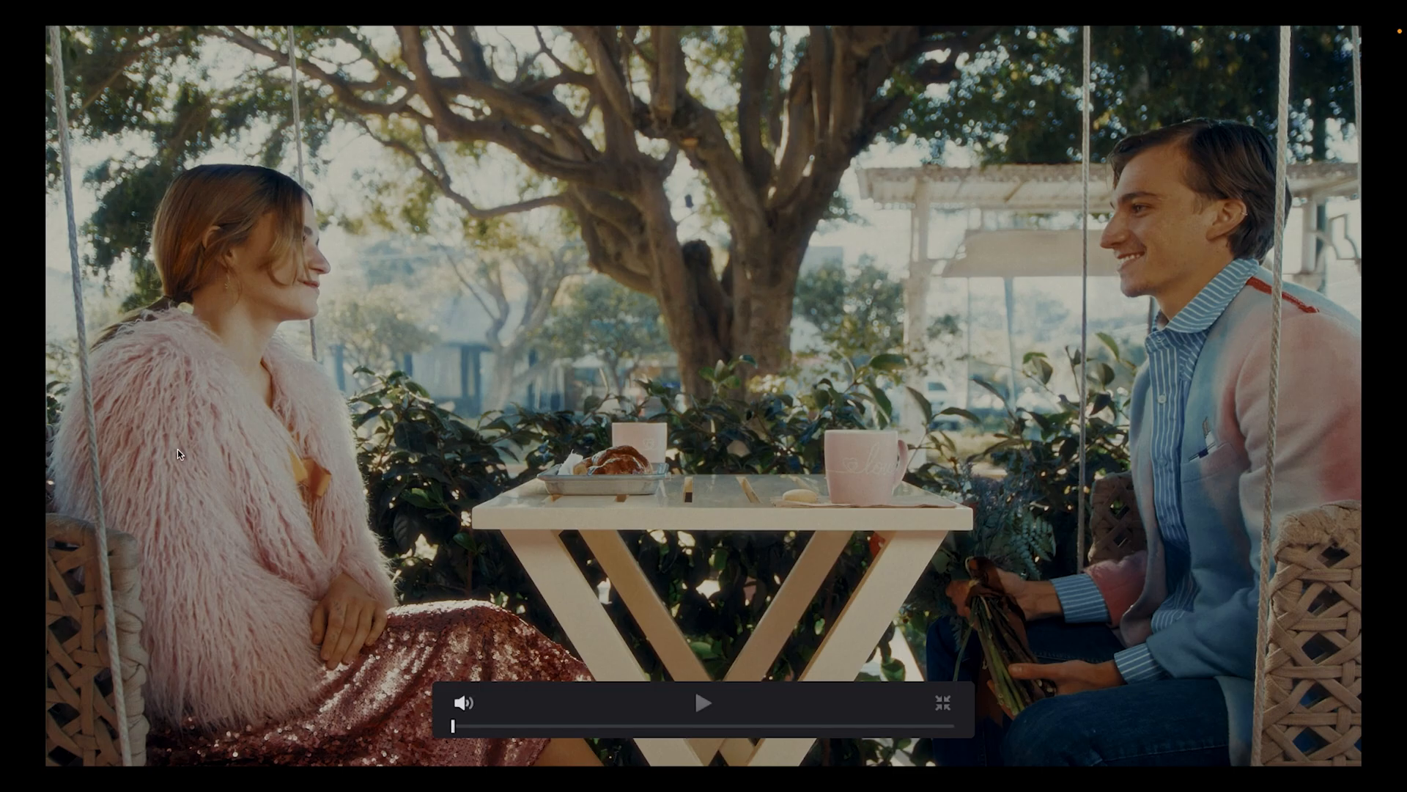